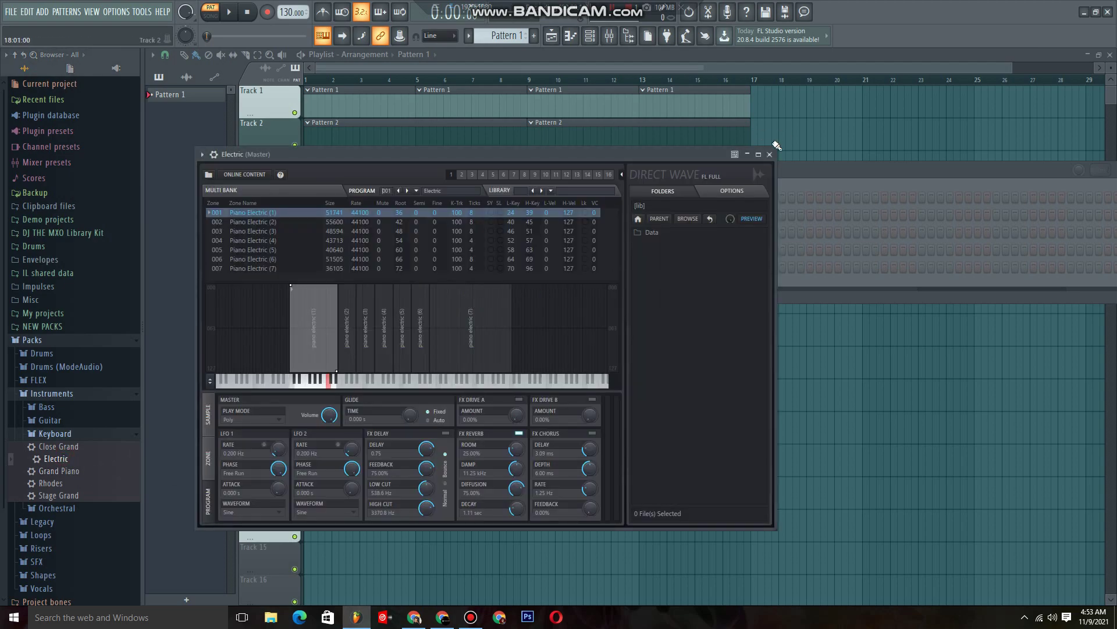
# Close the Electric instrument window and open the Electric channel in the piano roll with about five bars in view.
pyautogui.click(771, 155)
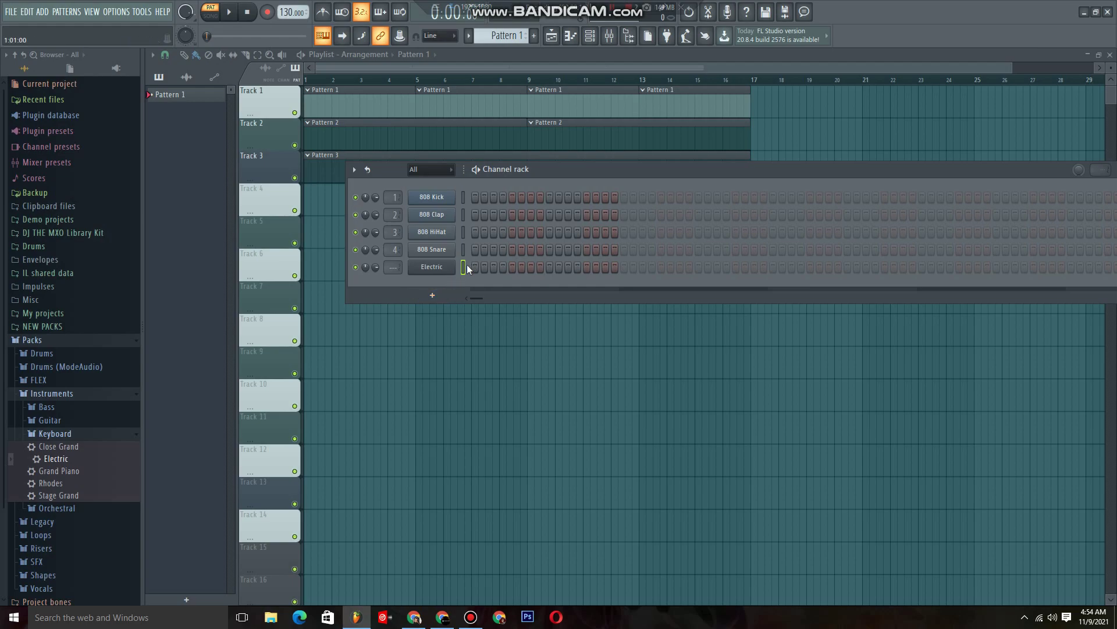
pyautogui.rightClick(447, 271)
pyautogui.click(483, 266)
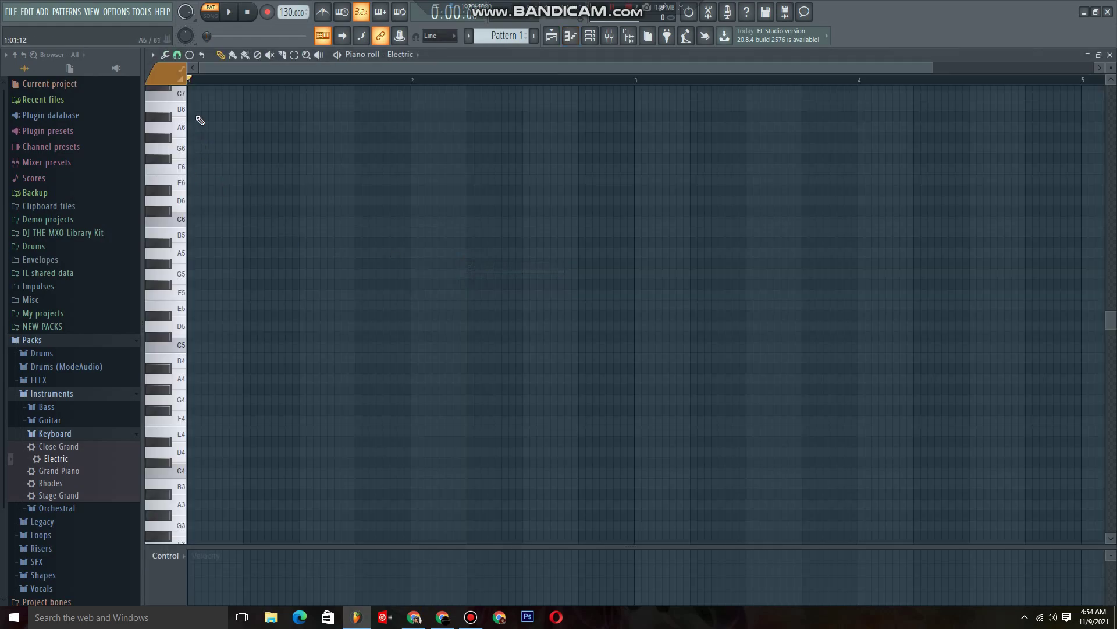
pyautogui.moveTo(933, 68); pyautogui.dragTo(1094, 69)
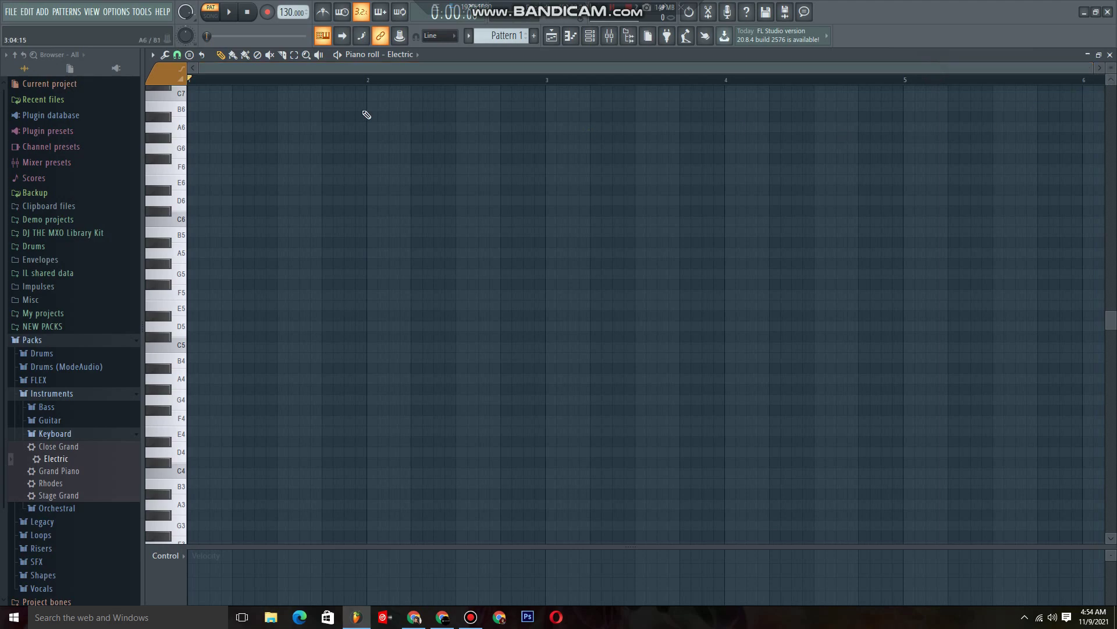
# Stamp a Minor 7th chord rooted on G5 across bar 1.
pyautogui.click(164, 56)
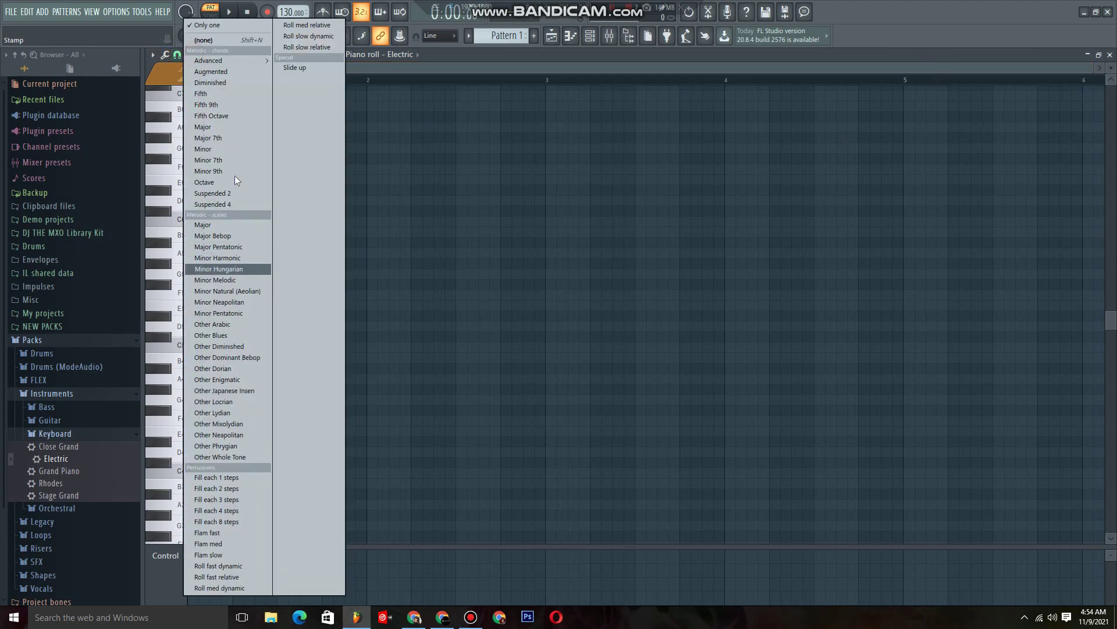
pyautogui.click(222, 160)
pyautogui.click(275, 307)
pyautogui.moveTo(207, 363); pyautogui.dragTo(42, 284)
pyautogui.moveTo(189, 277); pyautogui.dragTo(195, 301)
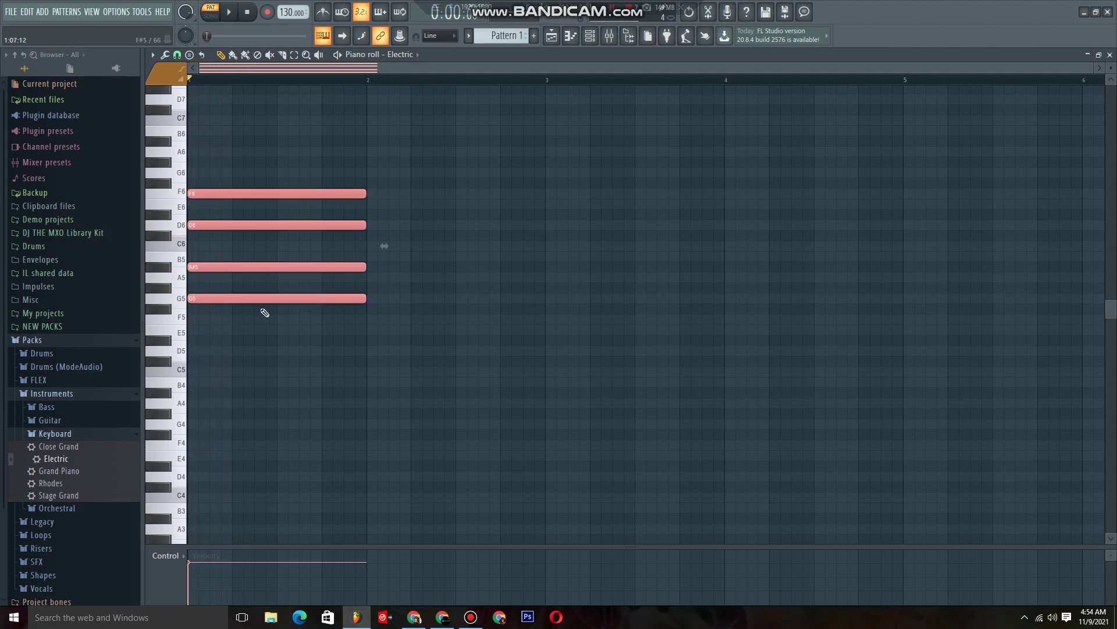
pyautogui.moveTo(391, 332)
pyautogui.mouseDown()
pyautogui.moveTo(357, 335)
pyautogui.moveTo(391, 342)
pyautogui.moveTo(386, 382)
pyautogui.moveTo(378, 340)
pyautogui.moveTo(389, 362)
pyautogui.moveTo(389, 348)
pyautogui.mouseUp()
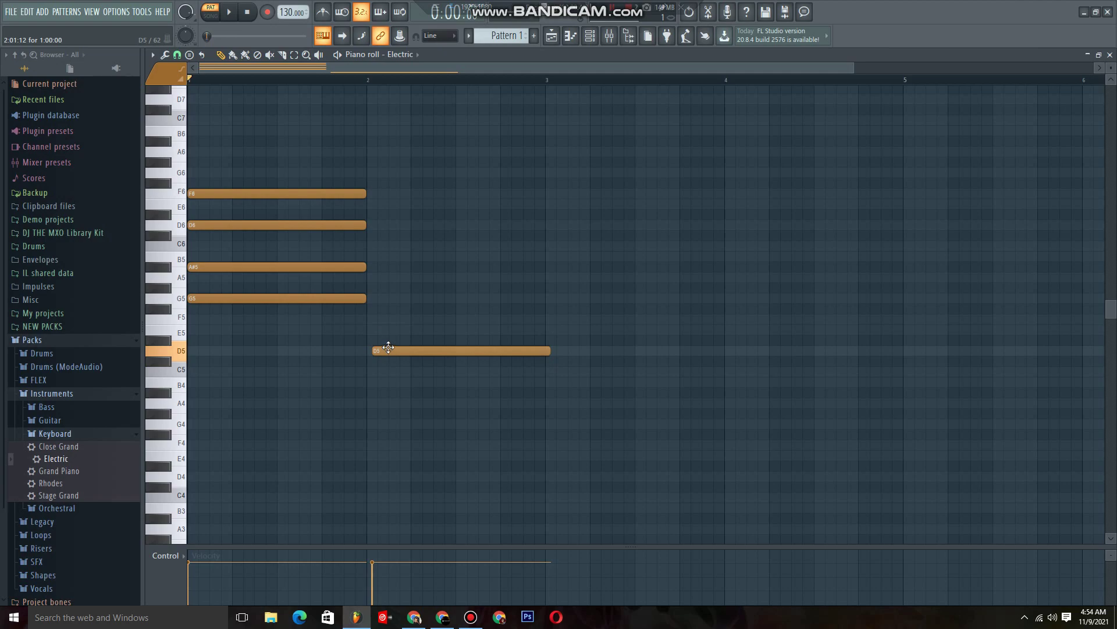
pyautogui.moveTo(389, 347); pyautogui.dragTo(383, 331)
pyautogui.press('space')
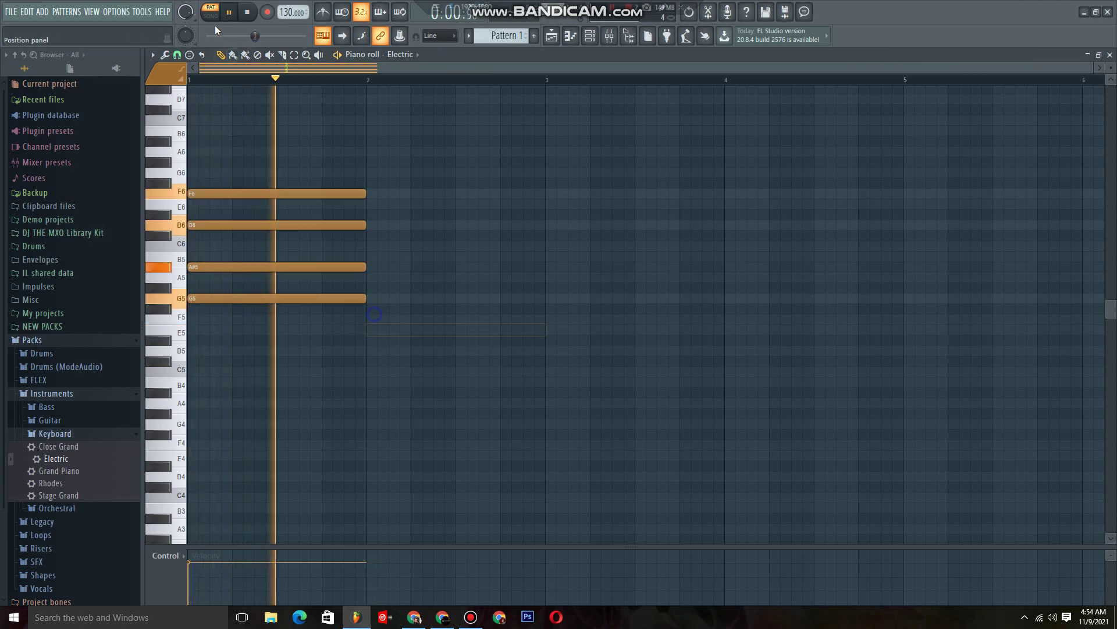
pyautogui.rightClick(381, 330)
pyautogui.press('space')
# Try a Minor 9th chord rooted on D#5 in bar 2, audition it, and undo it.
pyautogui.click(189, 54)
pyautogui.click(230, 159)
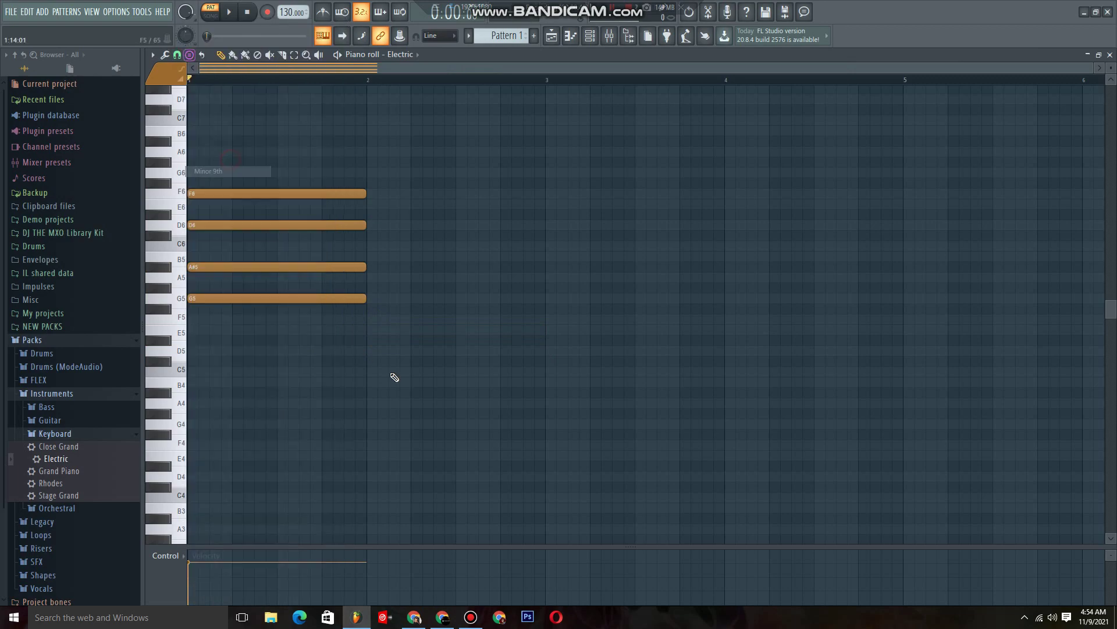
pyautogui.click(368, 340)
pyautogui.press('space')
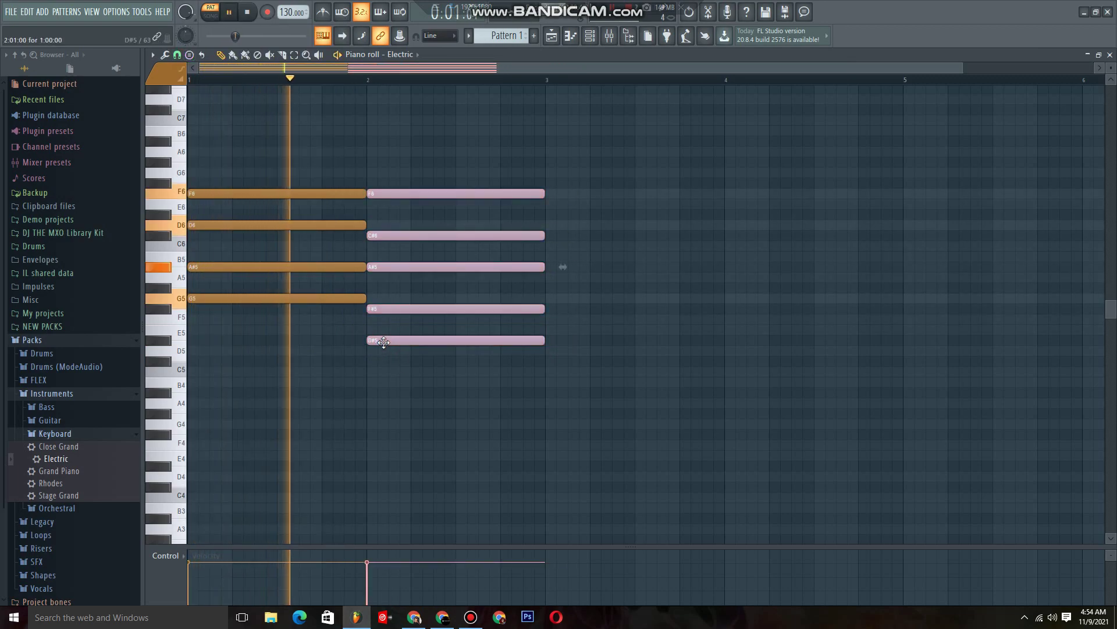
pyautogui.press('space')
pyautogui.hotkey('ctrl', 'z')
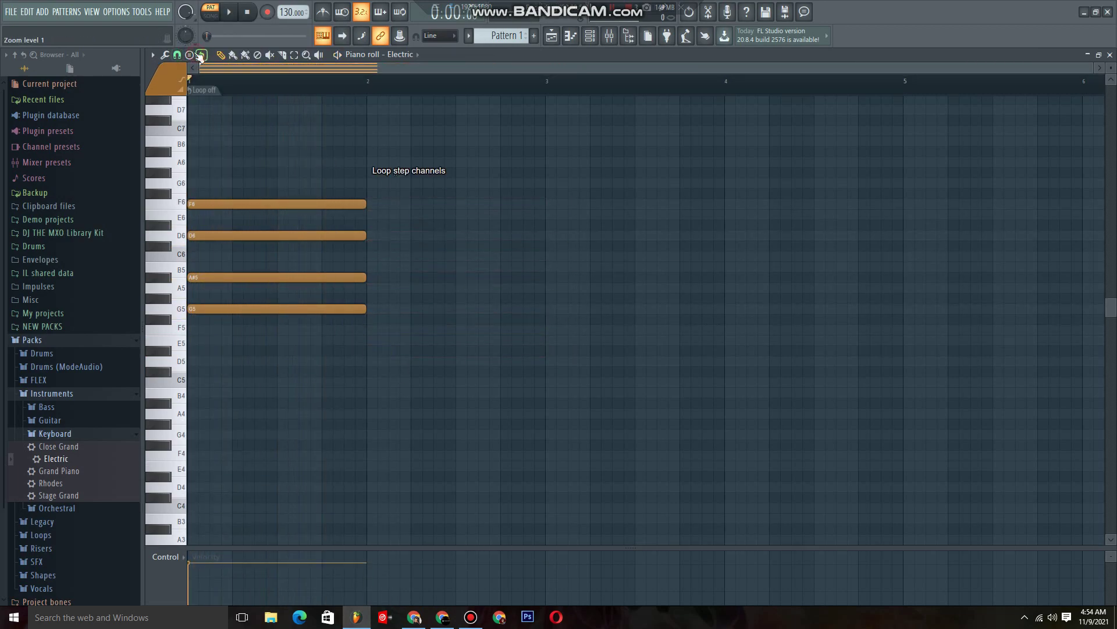
# Stamp a Minor 7th chord rooted on C5 across bar 2 and play the pattern.
pyautogui.click(189, 54)
pyautogui.click(230, 159)
pyautogui.click(382, 371)
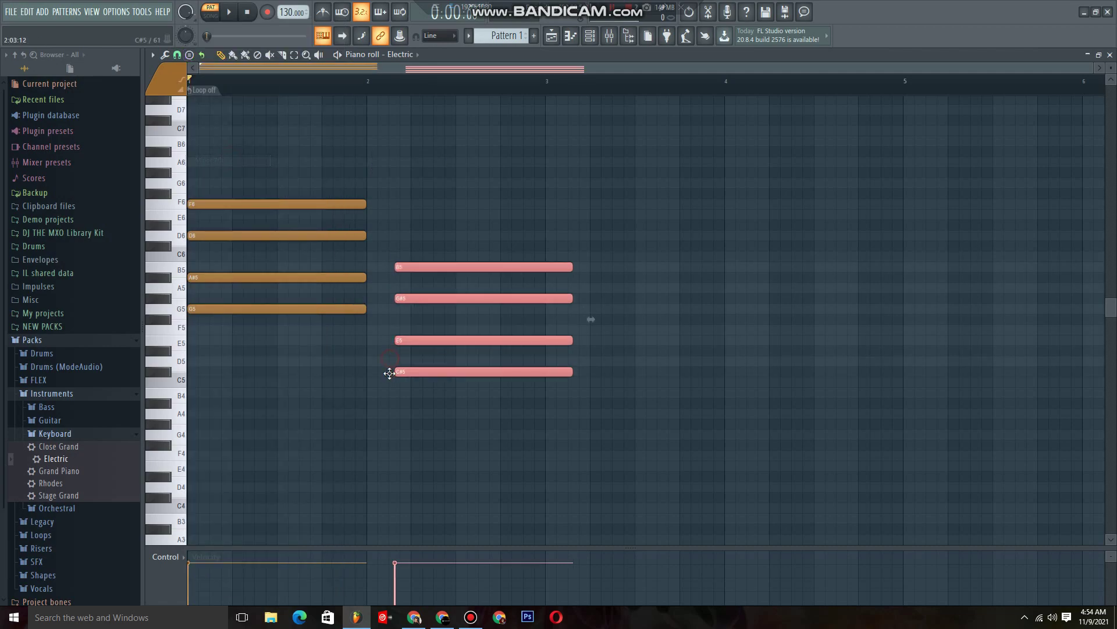
pyautogui.moveTo(370, 386); pyautogui.dragTo(365, 381)
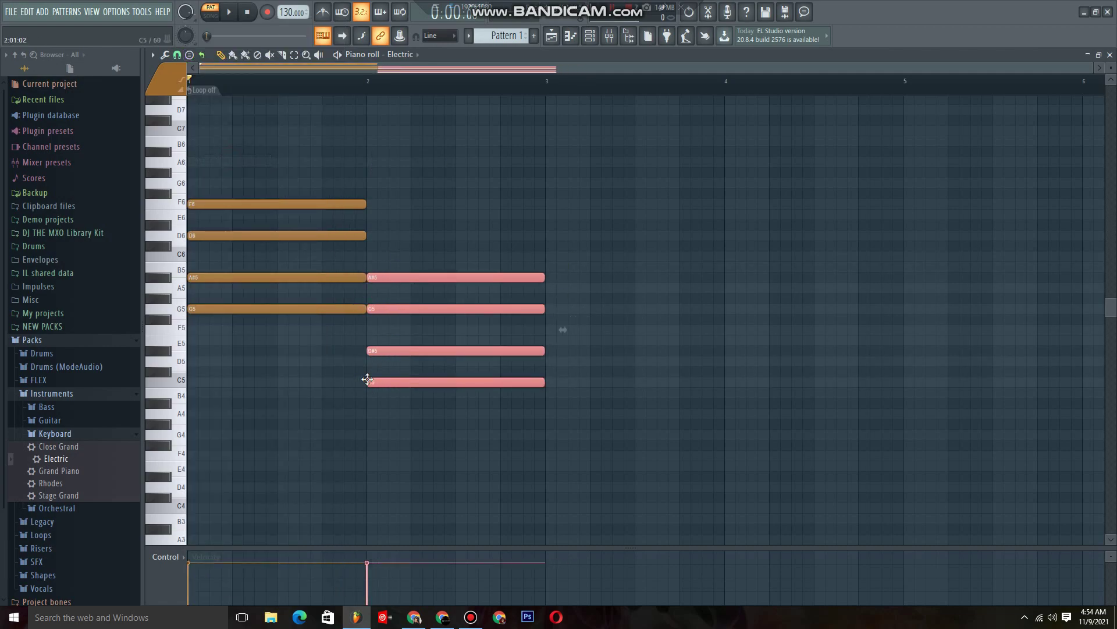
pyautogui.press('space')
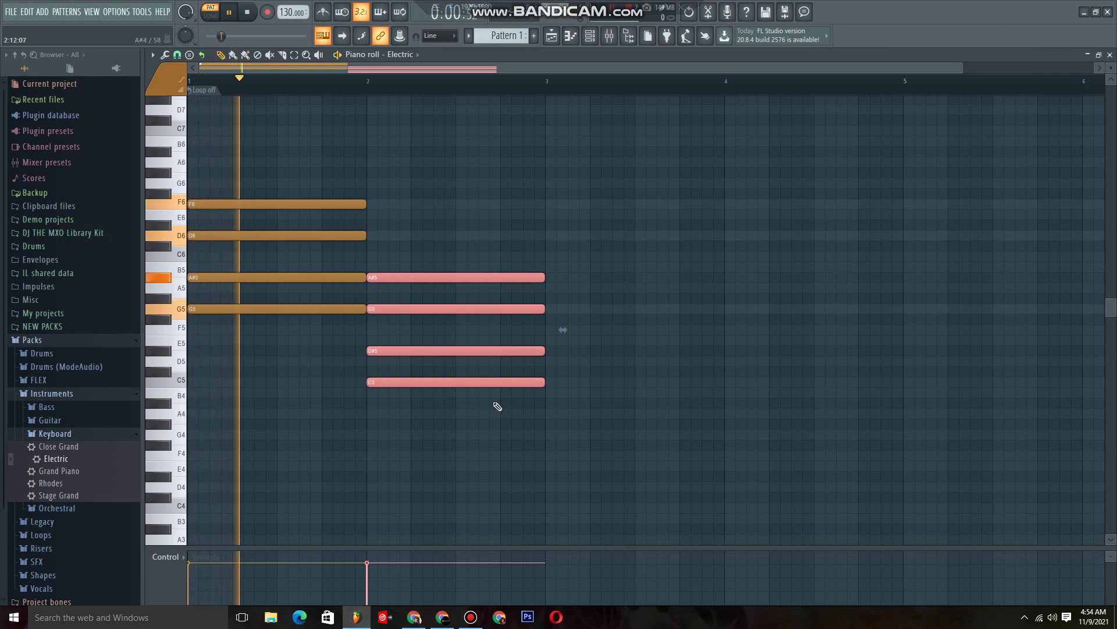
pyautogui.press('space')
# Raise the bar 2 chord to root D5 and on to root E5, playing the pattern after each move.
pyautogui.moveTo(451, 382); pyautogui.dragTo(452, 357)
pyautogui.press('space')
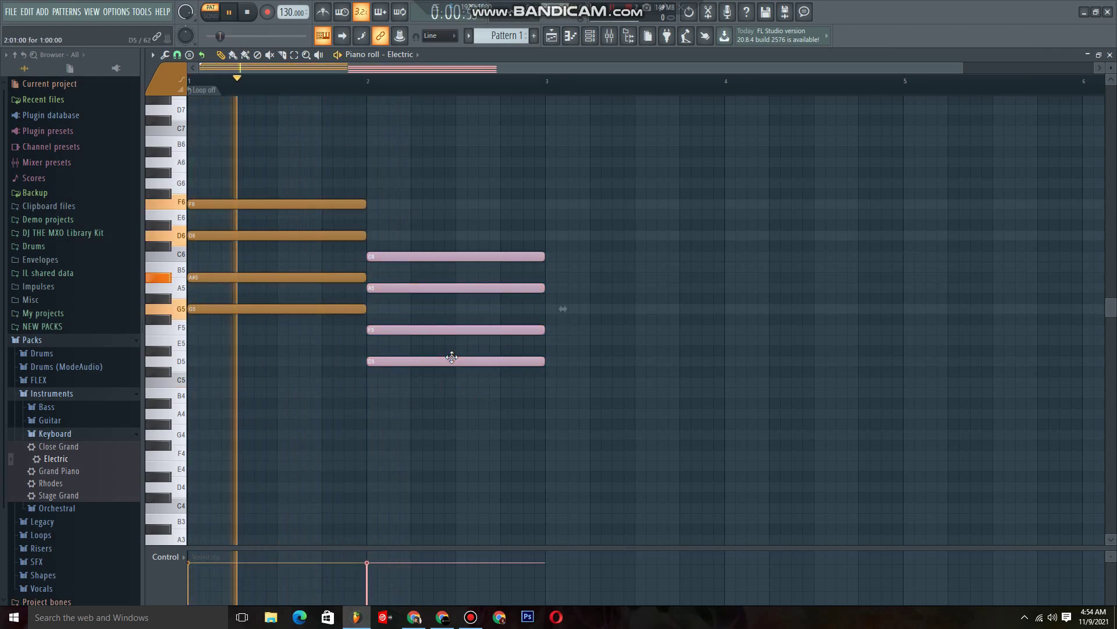
pyautogui.press('space')
pyautogui.moveTo(449, 357); pyautogui.dragTo(414, 340)
pyautogui.press('space')
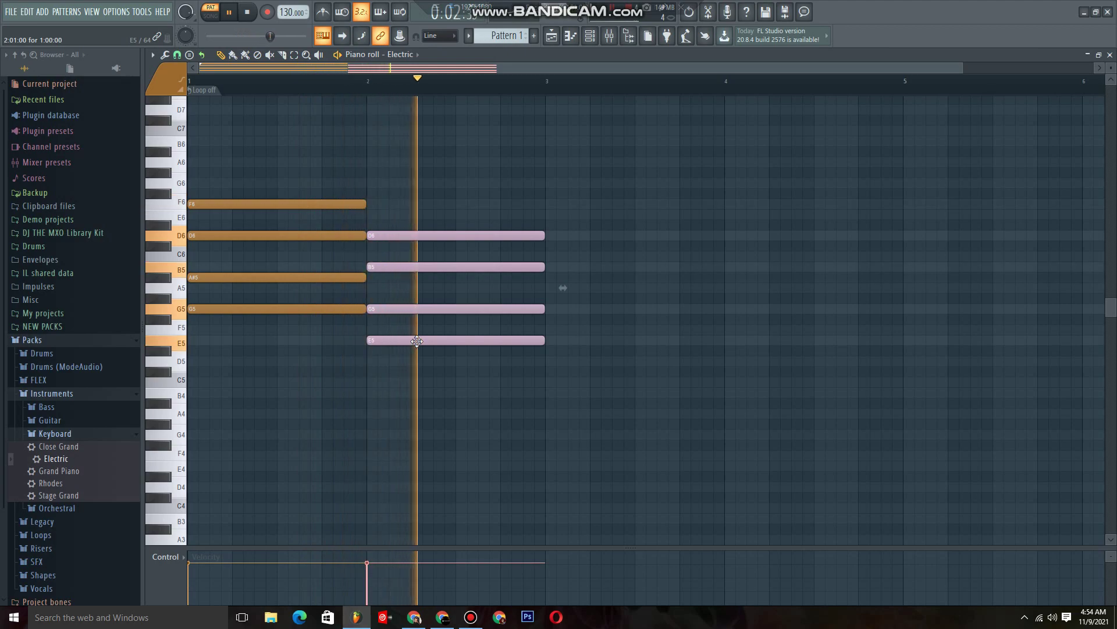
pyautogui.press('space')
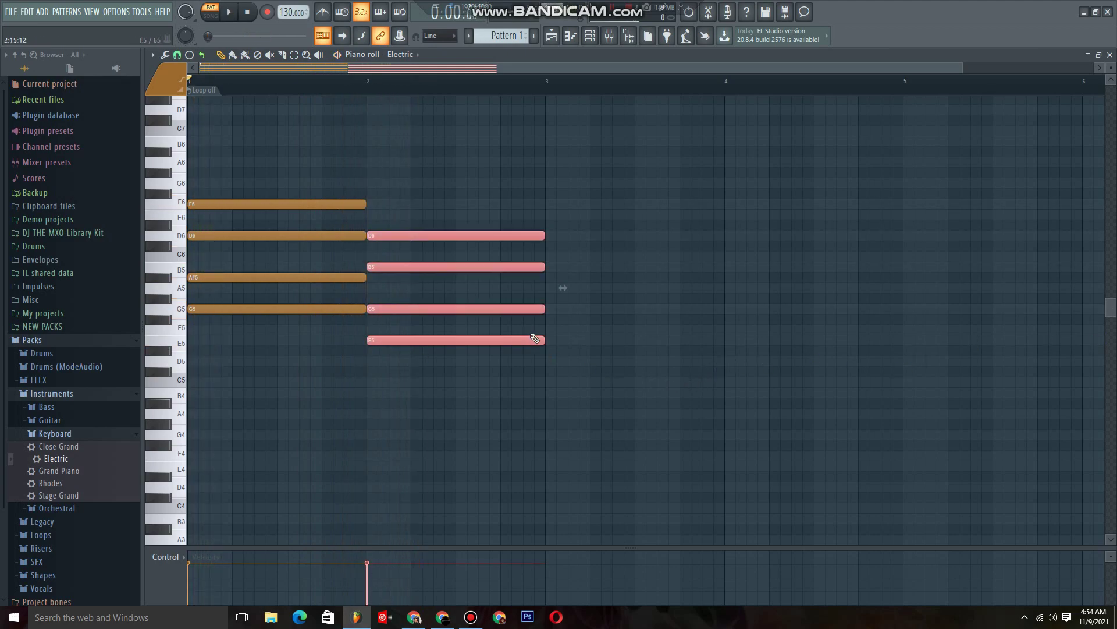
# Stamp a Minor 7th chord rooted on G#5 across bar 3 and play the pattern.
pyautogui.click(190, 56)
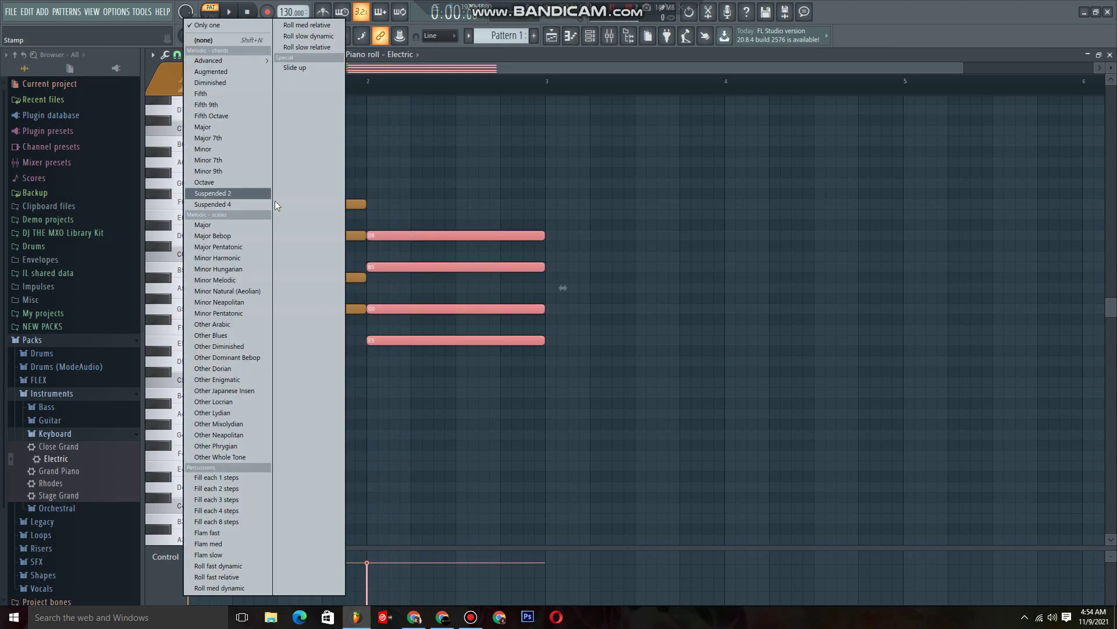
pyautogui.click(246, 163)
pyautogui.moveTo(605, 300)
pyautogui.mouseDown()
pyautogui.moveTo(582, 320)
pyautogui.moveTo(561, 297)
pyautogui.moveTo(604, 302)
pyautogui.moveTo(592, 328)
pyautogui.moveTo(590, 294)
pyautogui.mouseUp()
pyautogui.press('space')
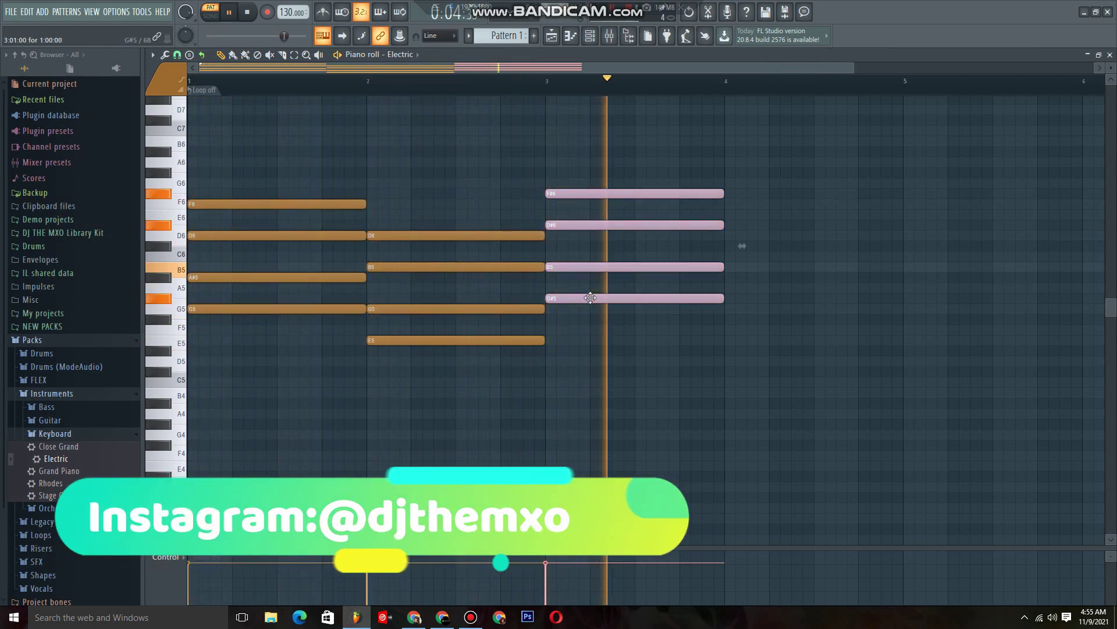
pyautogui.press('space')
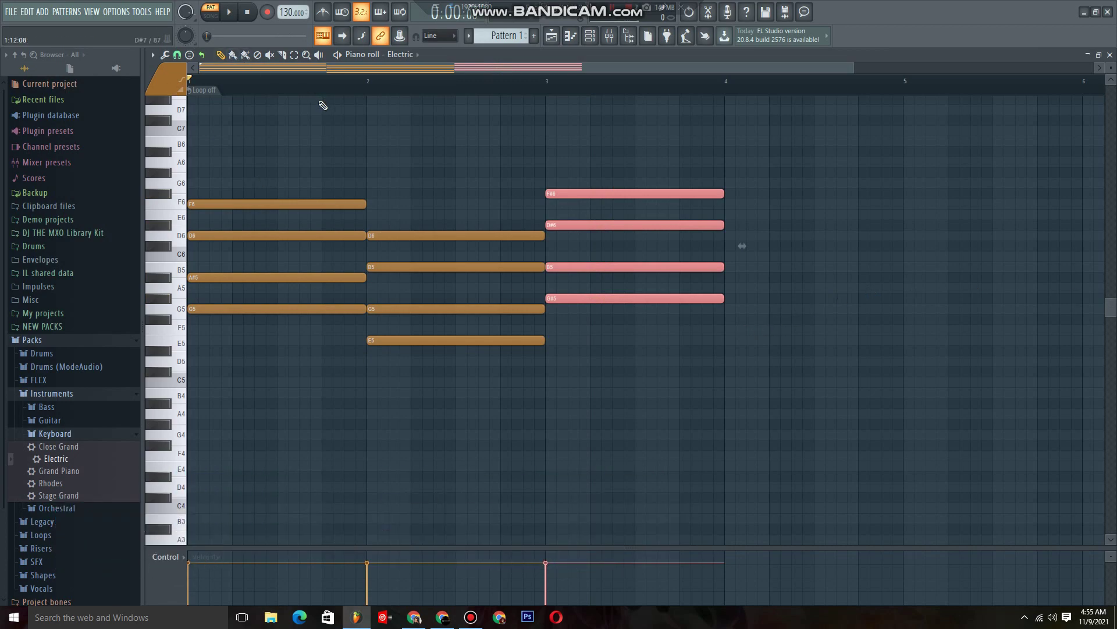
# Add a Minor 7th chord rooted on A5 across bar 4 and play the pattern.
pyautogui.hotkey('ctrl', 'b')
pyautogui.moveTo(736, 295)
pyautogui.mouseDown()
pyautogui.moveTo(764, 329)
pyautogui.moveTo(757, 287)
pyautogui.mouseUp()
pyautogui.press('space')
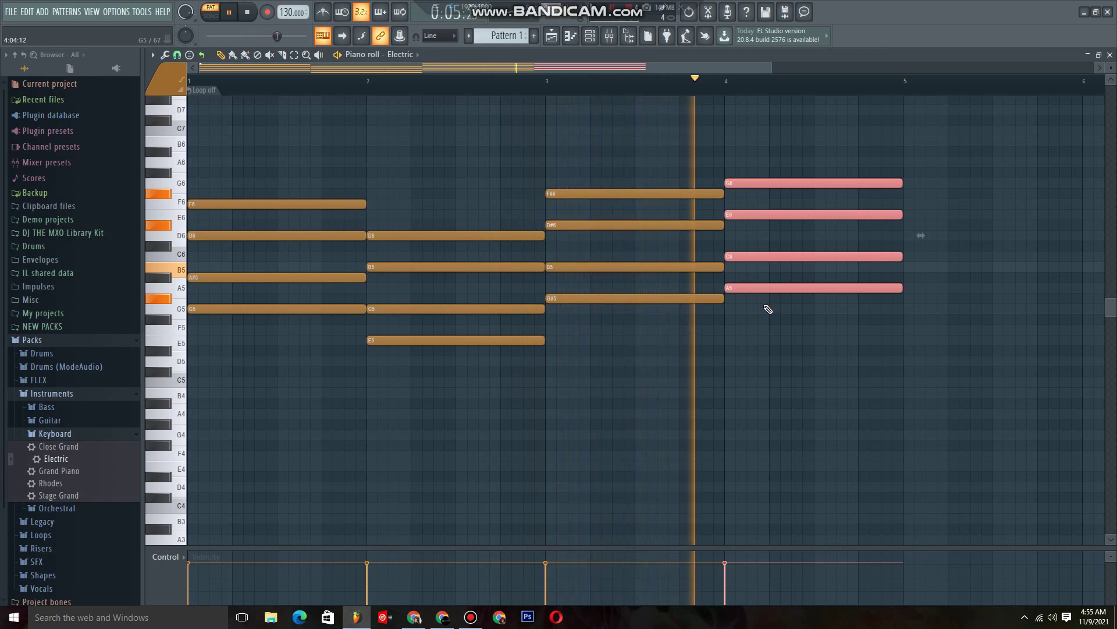
pyautogui.press('space')
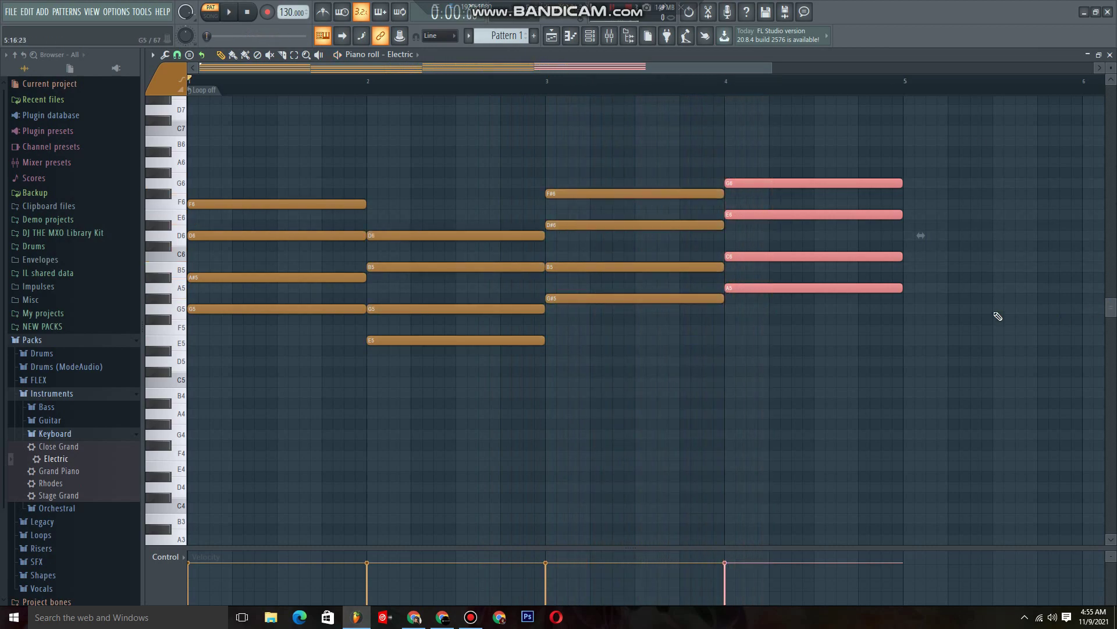
# Open the limiter/transposer on the selected bar 4 chord with A# minor and play the pattern.
pyautogui.click(153, 54)
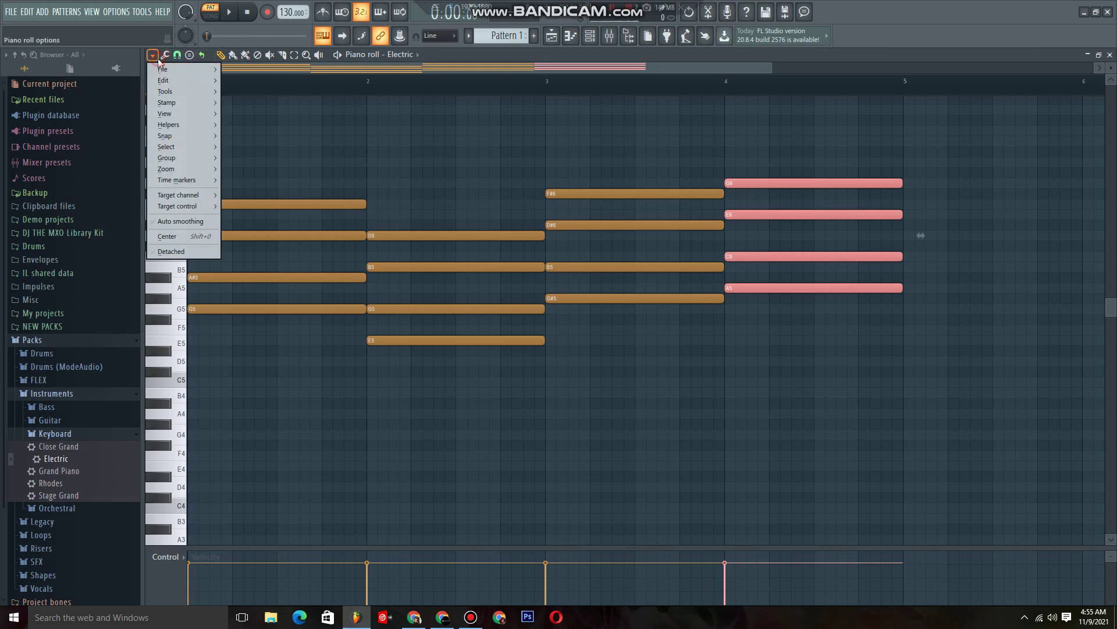
pyautogui.click(165, 55)
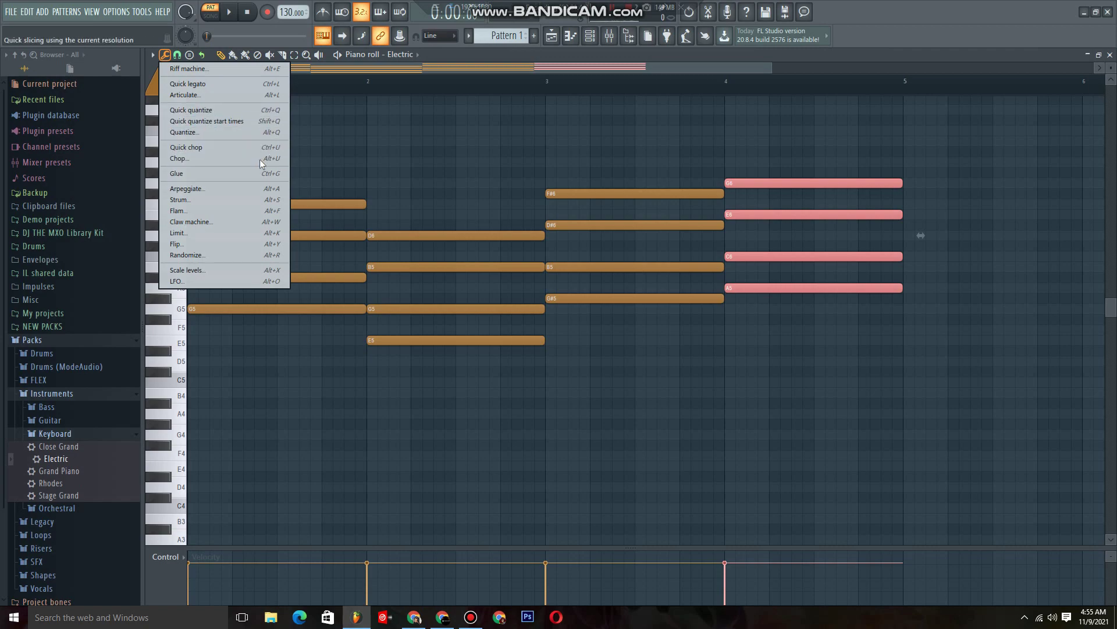
pyautogui.click(894, 62)
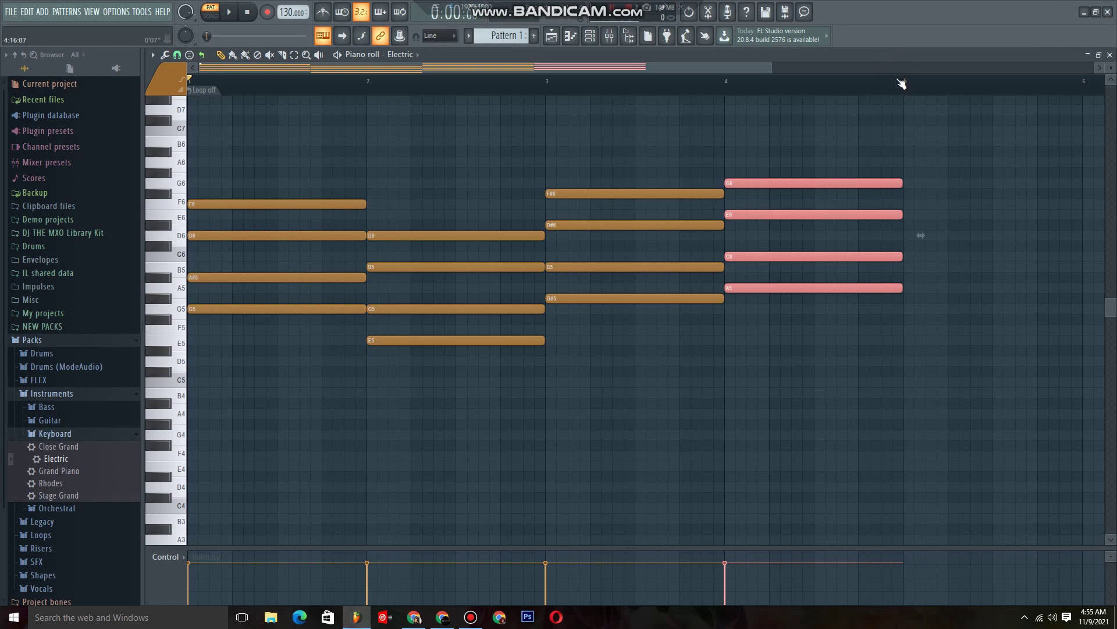
pyautogui.hotkey('alt', 'k')
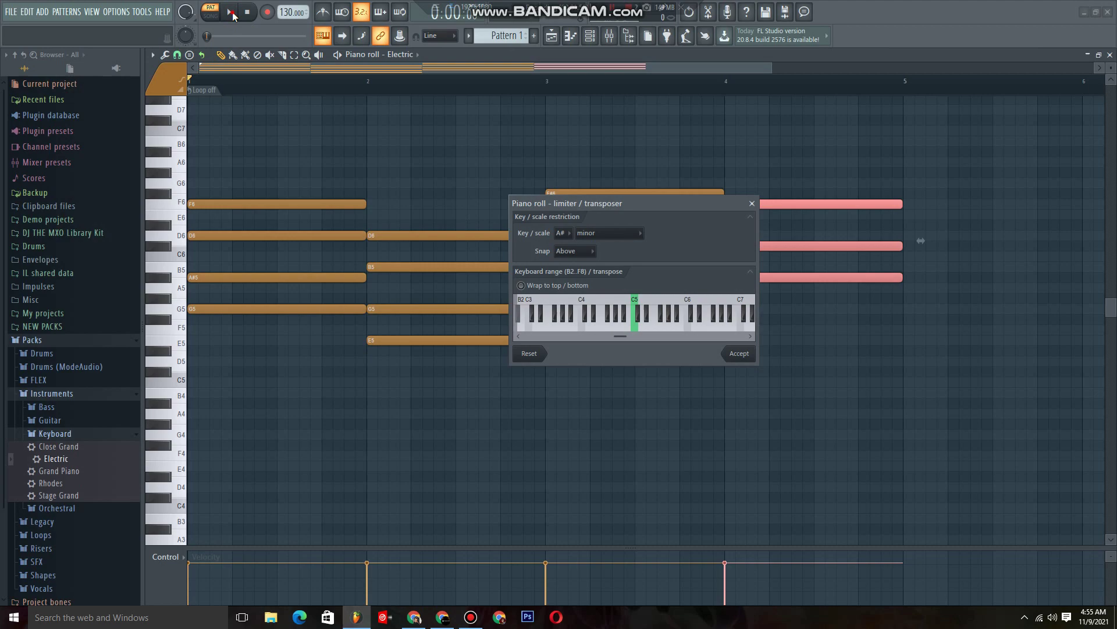
pyautogui.press('space')
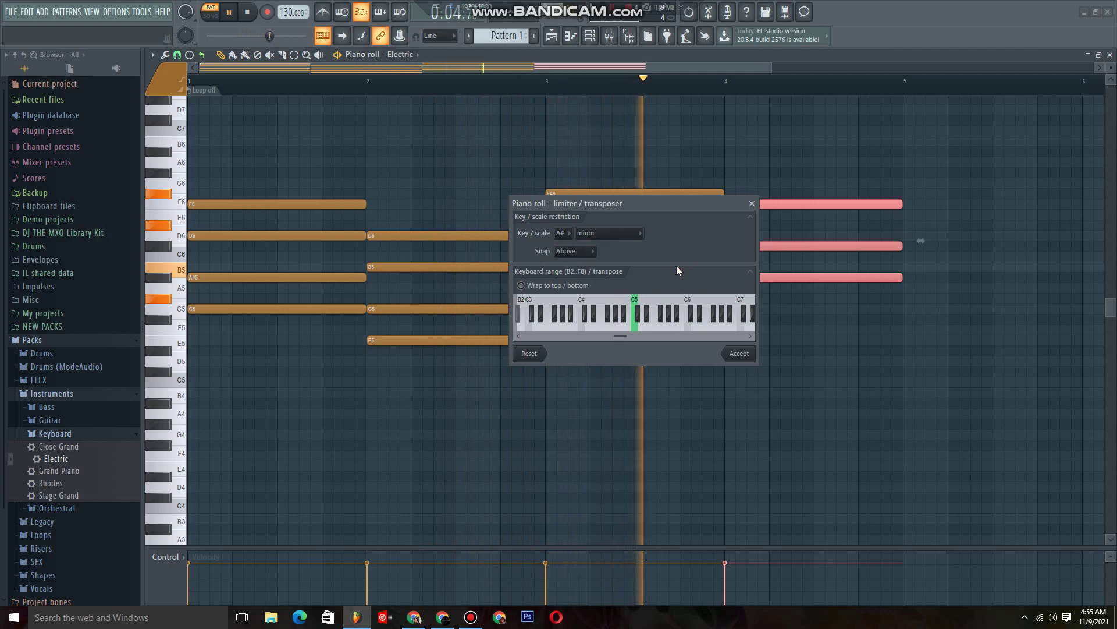
pyautogui.press('space')
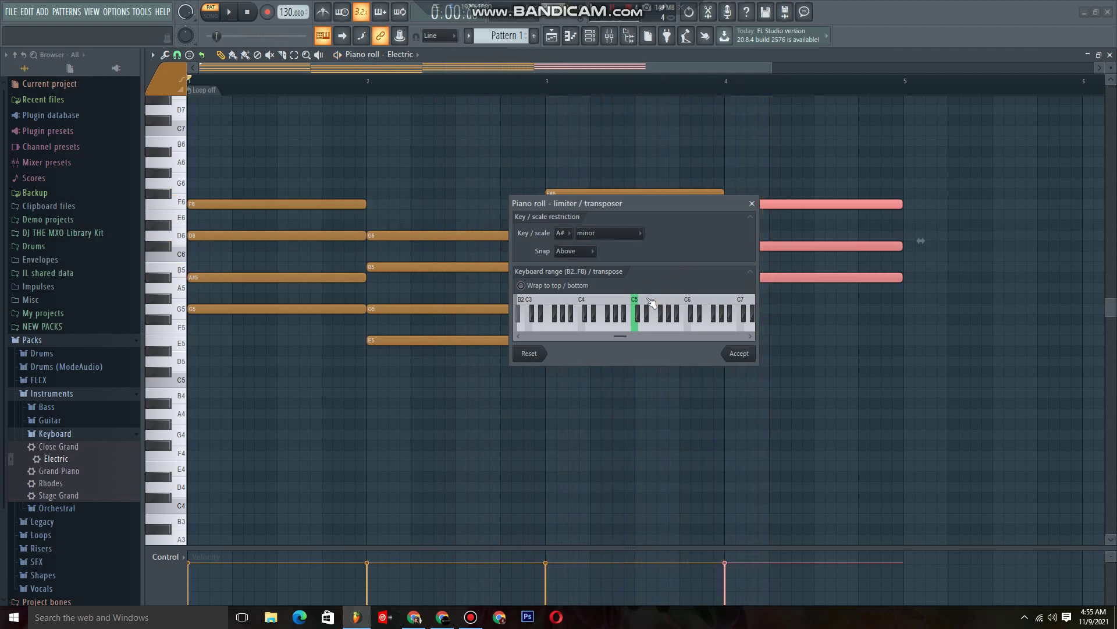
# Keep the scale on minor and try transposing the bar 4 chord by -2 semitones.
pyautogui.click(609, 233)
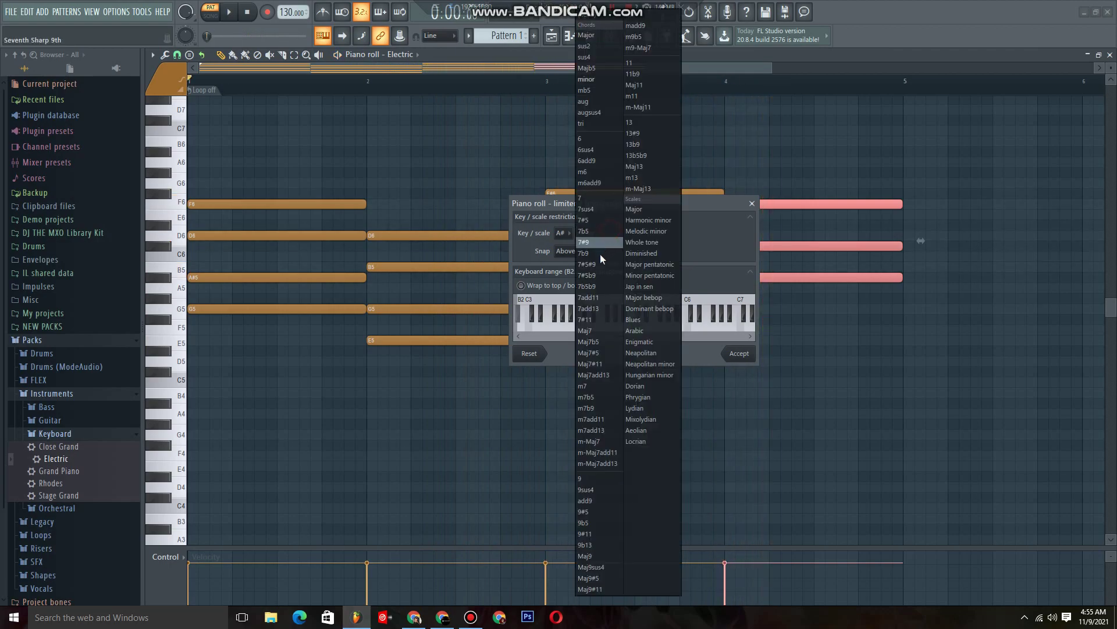
pyautogui.click(595, 80)
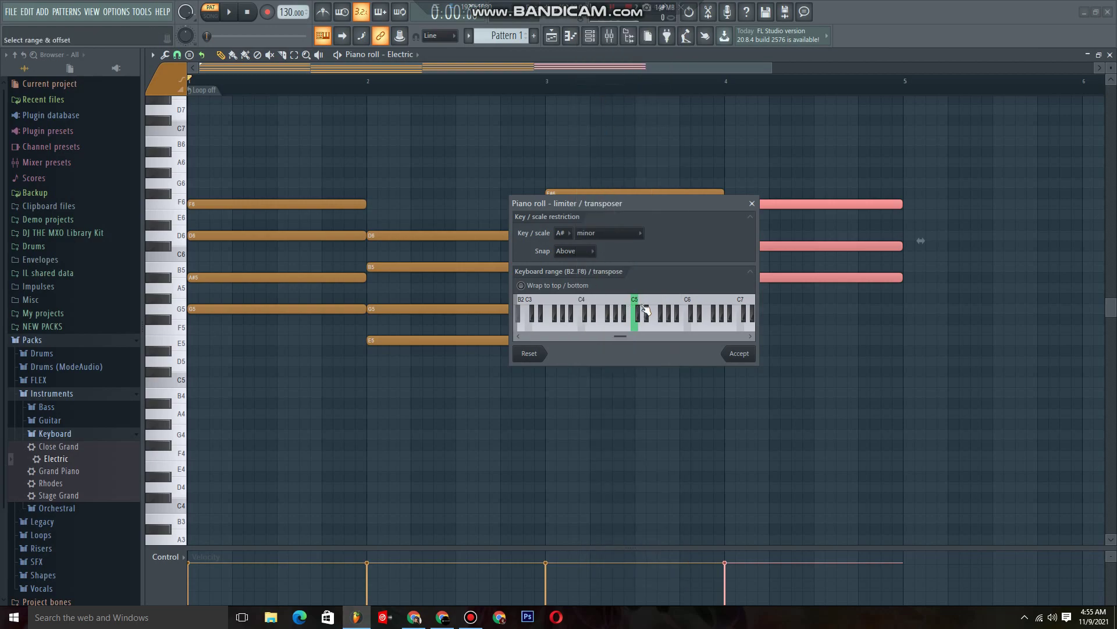
pyautogui.moveTo(646, 310); pyautogui.dragTo(653, 310)
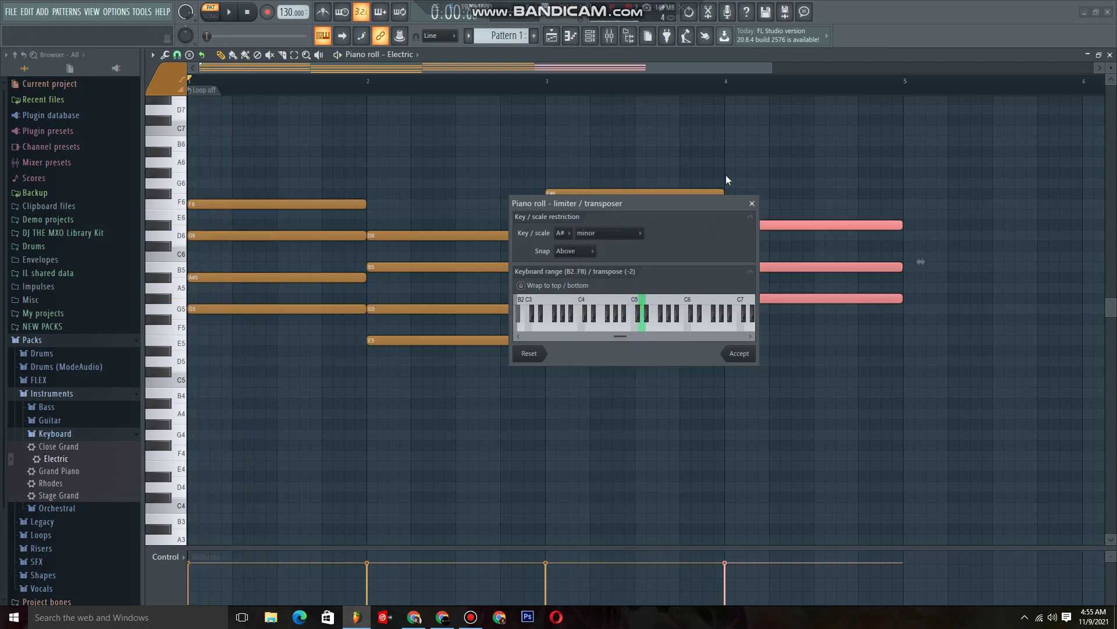
# Close the limiter/transposer without accepting, restore the bar 4 chord and clear the note selection.
pyautogui.click(753, 204)
pyautogui.click(772, 359)
pyautogui.hotkey('ctrl', 'z')
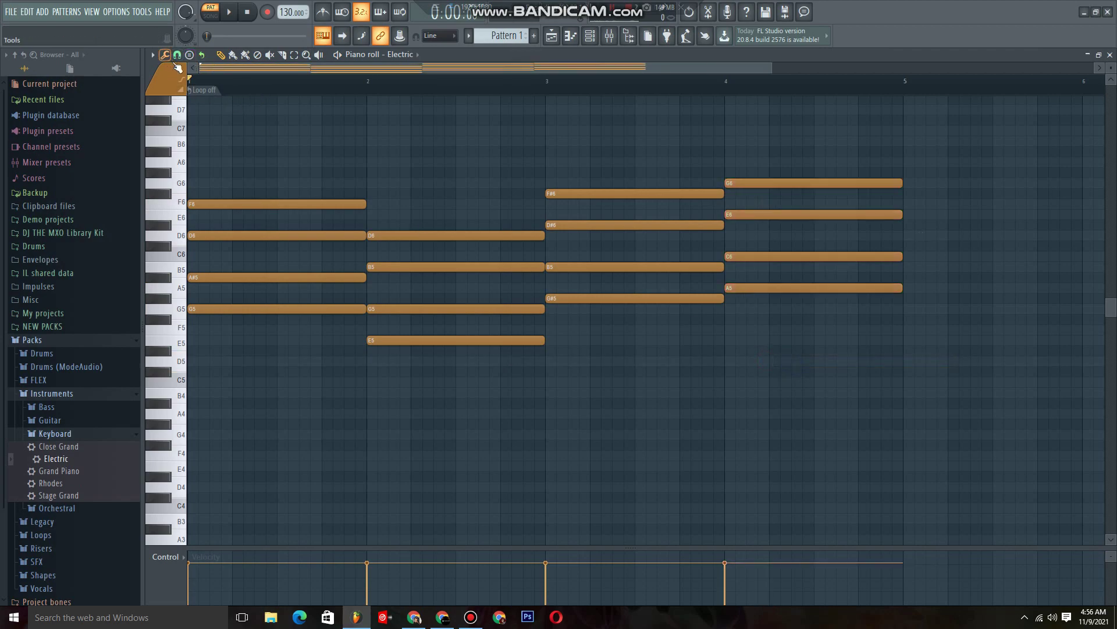
# Limit all four chords to A# minor with snap Above in the limiter/transposer and play the result.
pyautogui.click(172, 58)
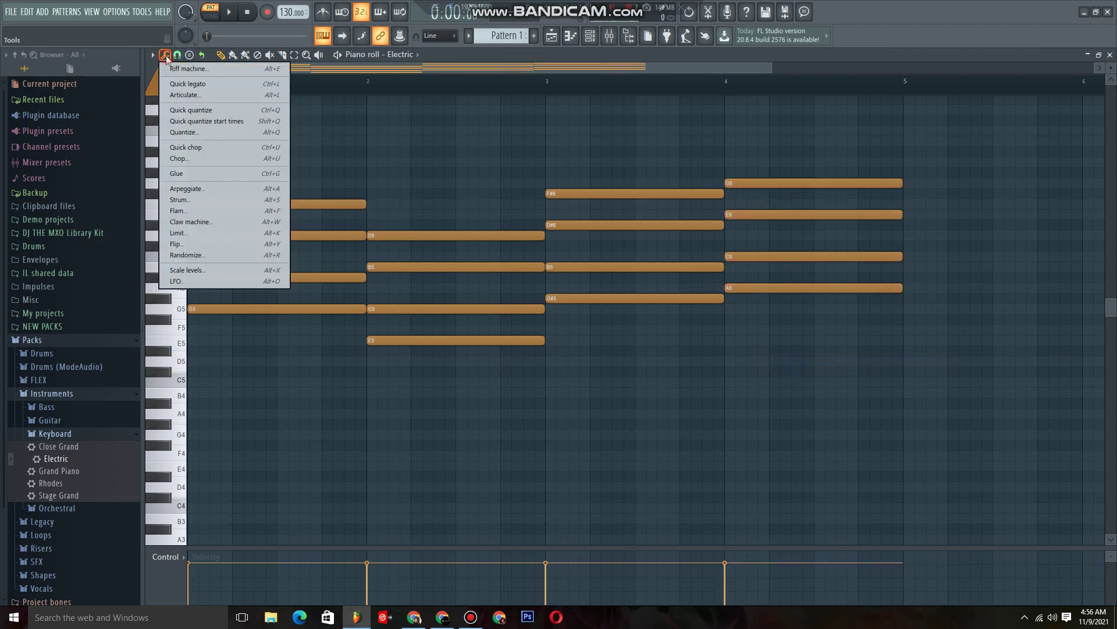
pyautogui.click(253, 232)
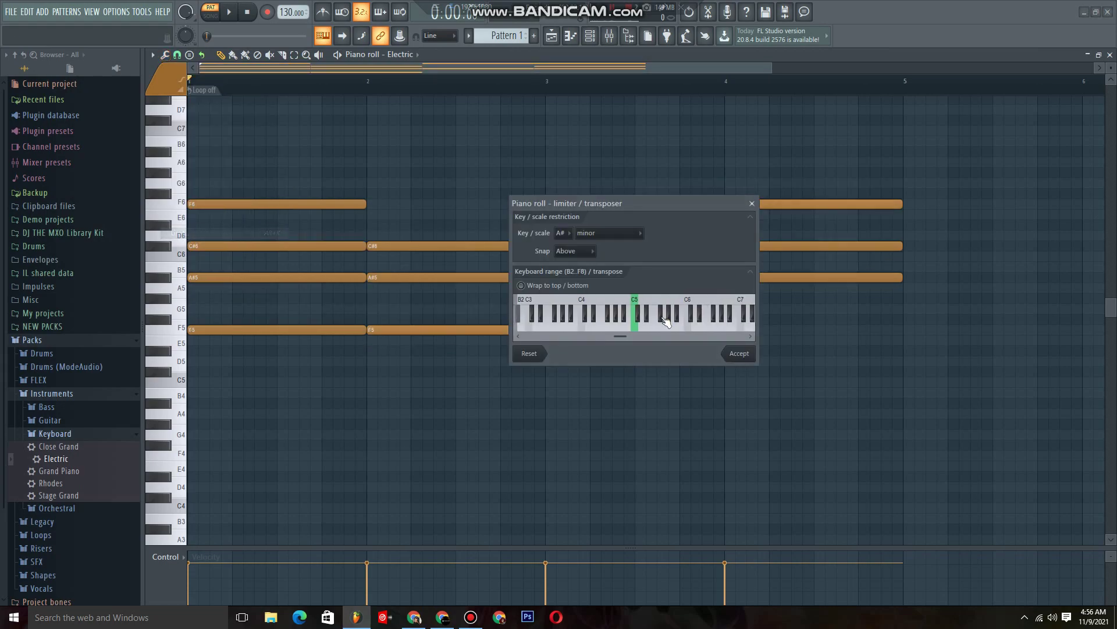
pyautogui.press('space')
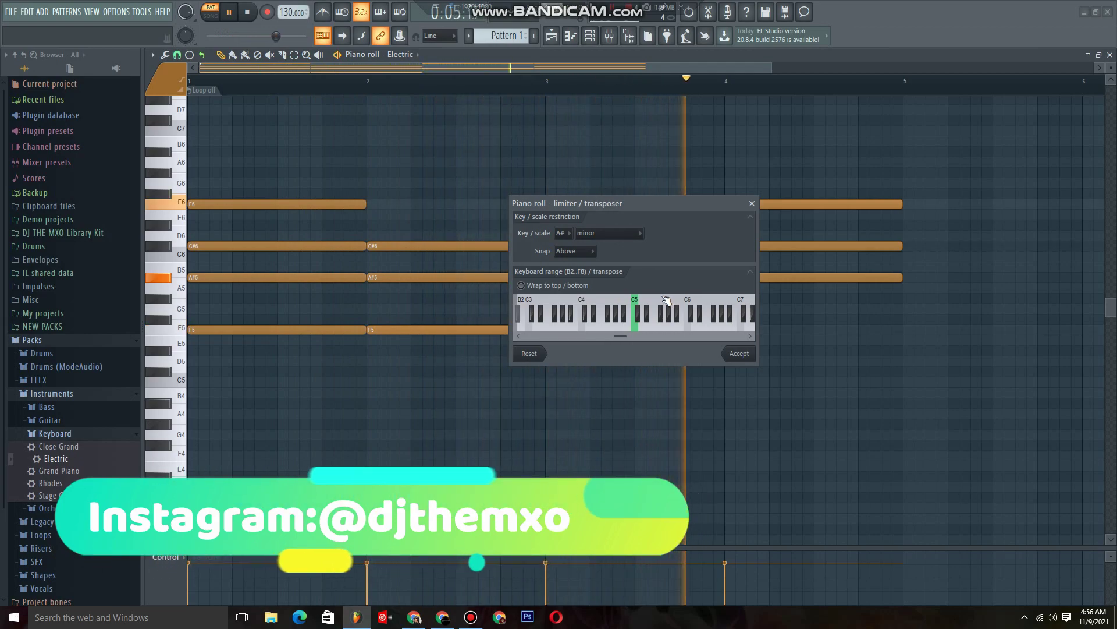
pyautogui.press('space')
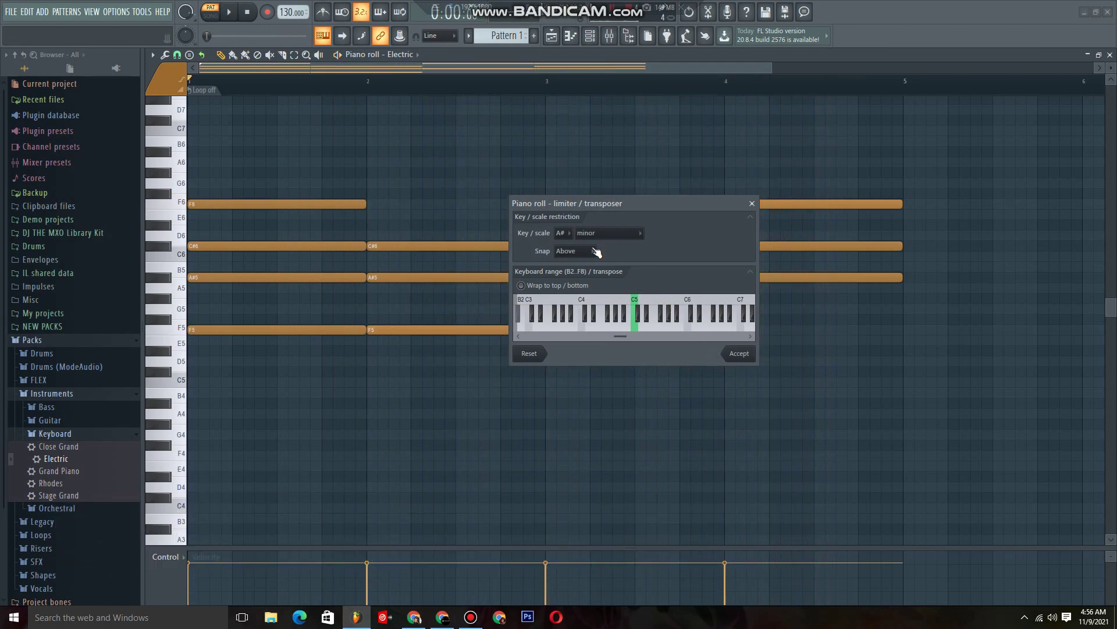
# Try C minor with snap Above in the limiter/transposer, play the pattern, and close the dialog without accepting.
pyautogui.scroll(2, 575, 242)
pyautogui.press('space')
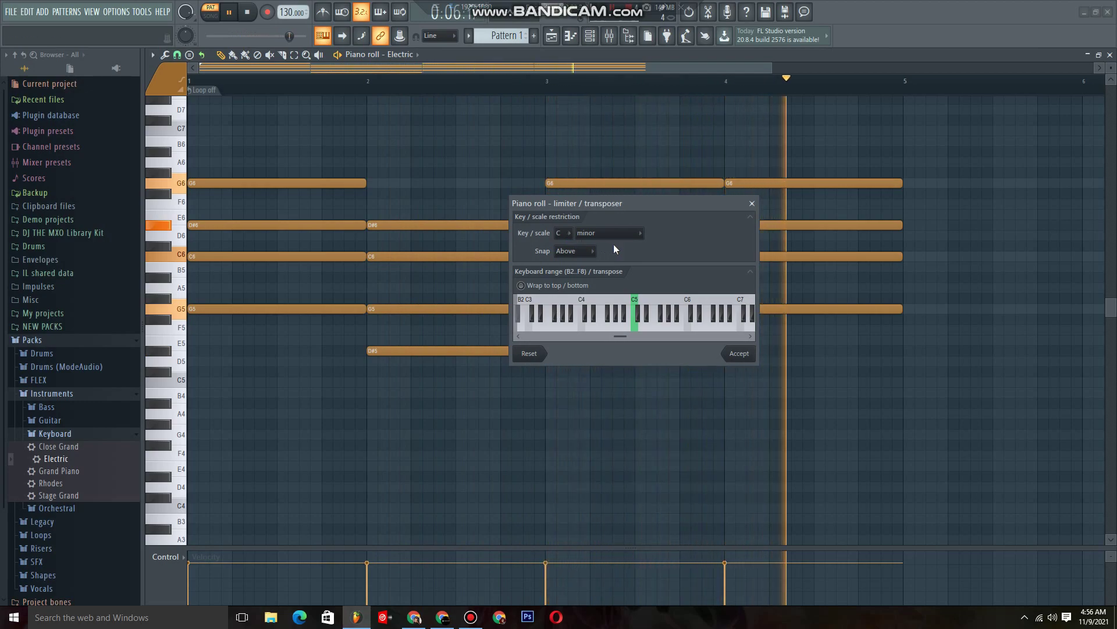
pyautogui.press('space')
pyautogui.click(752, 204)
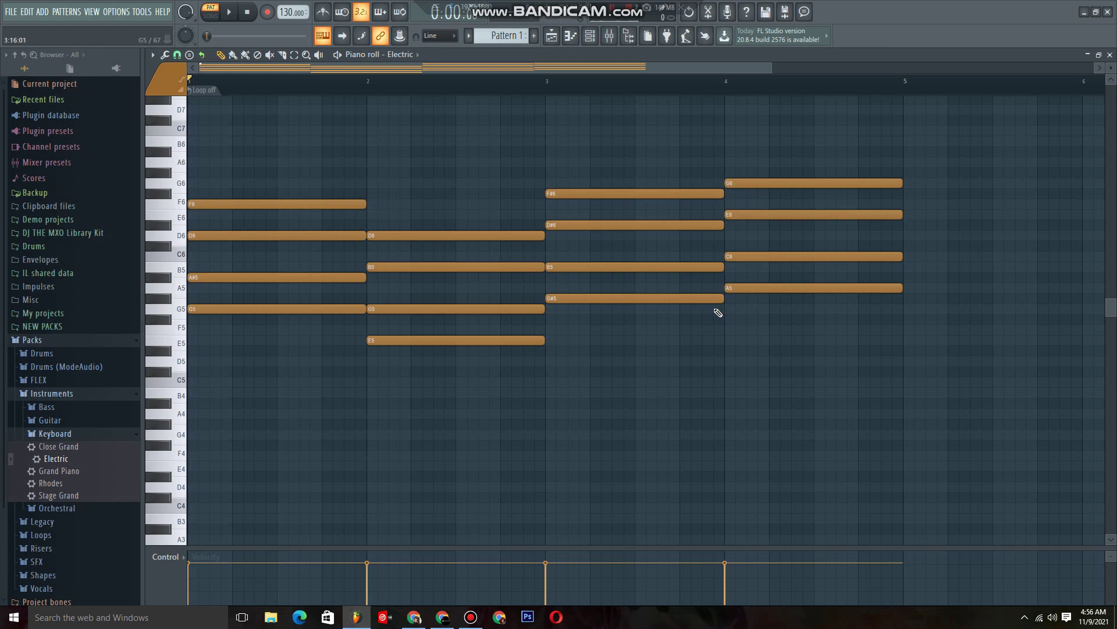
pyautogui.hotkey('ctrl', 'z')
pyautogui.hotkey('ctrl', 'z')
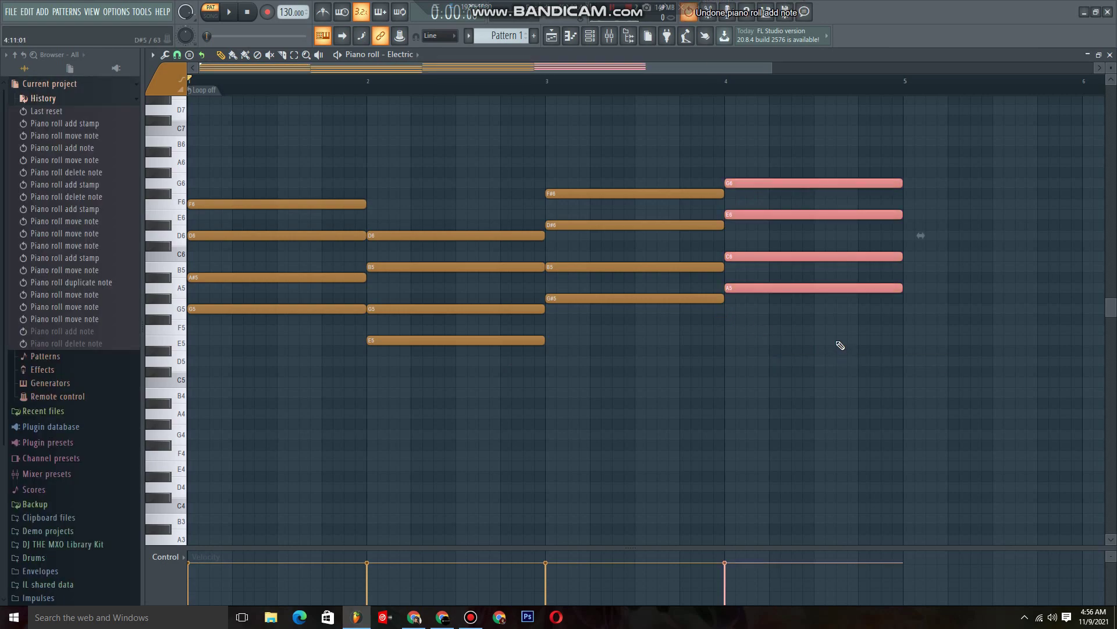
pyautogui.click(704, 454)
pyautogui.rightClick(736, 457)
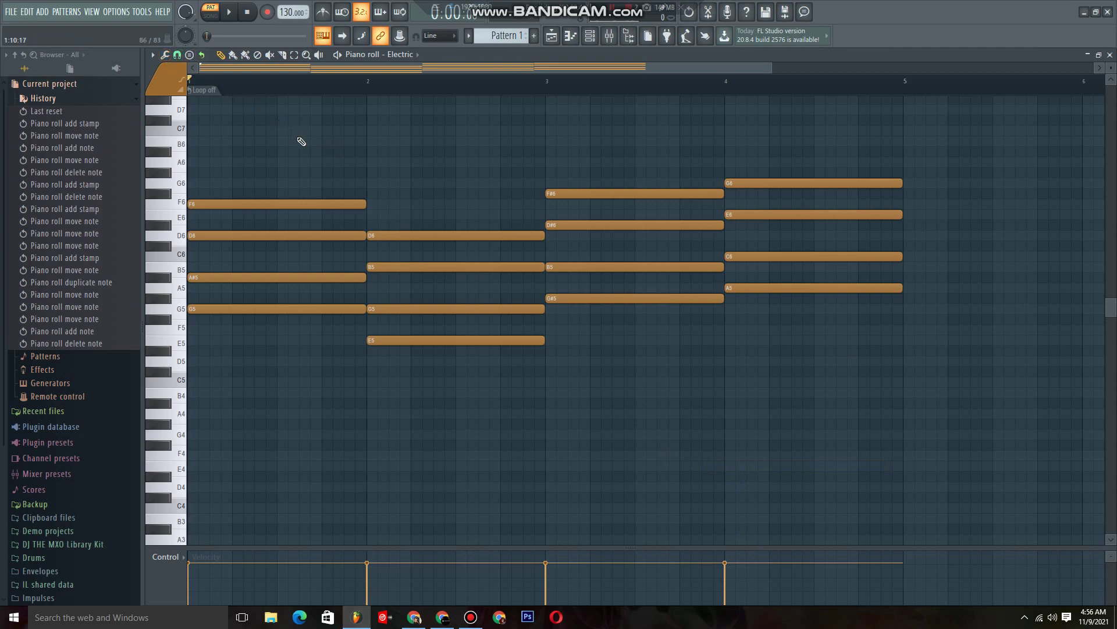
# Limit all four chords to F# minor in the limiter/transposer, accept after playing the pattern, and transpose the notes down one octave.
pyautogui.hotkey('alt', 'k')
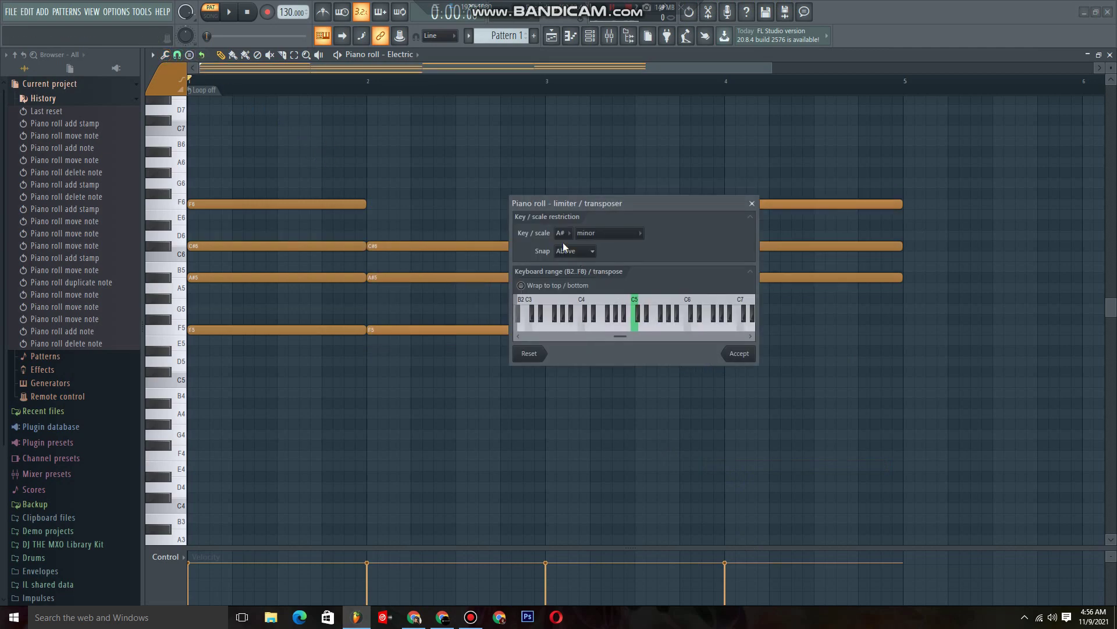
pyautogui.click(562, 312)
pyautogui.press('space')
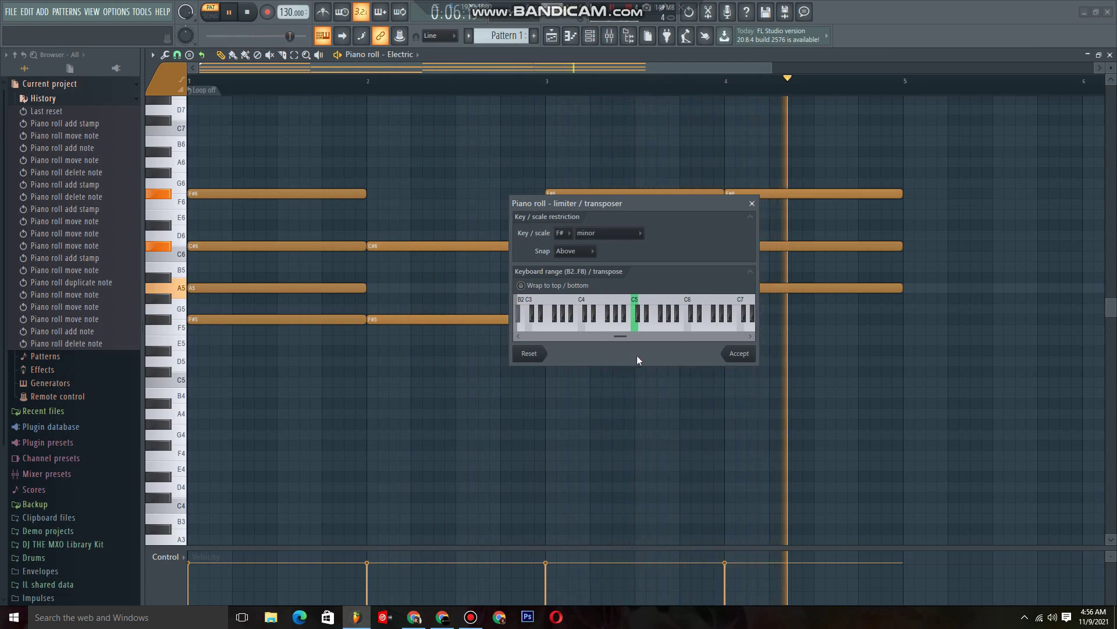
pyautogui.click(739, 354)
pyautogui.press('space')
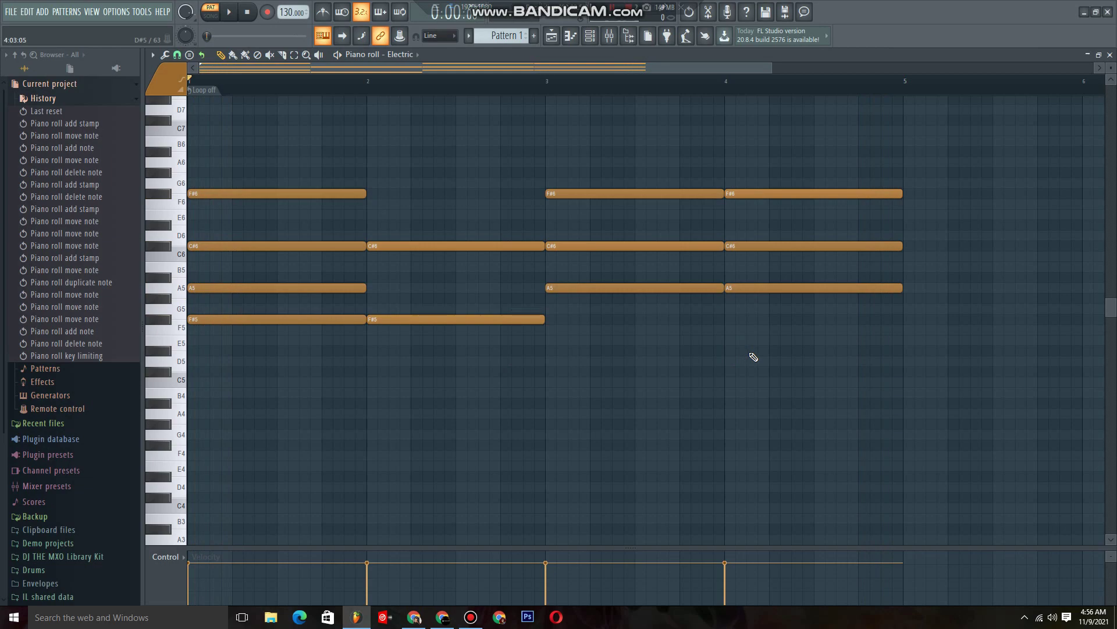
pyautogui.hotkey('ctrl', 'Down')
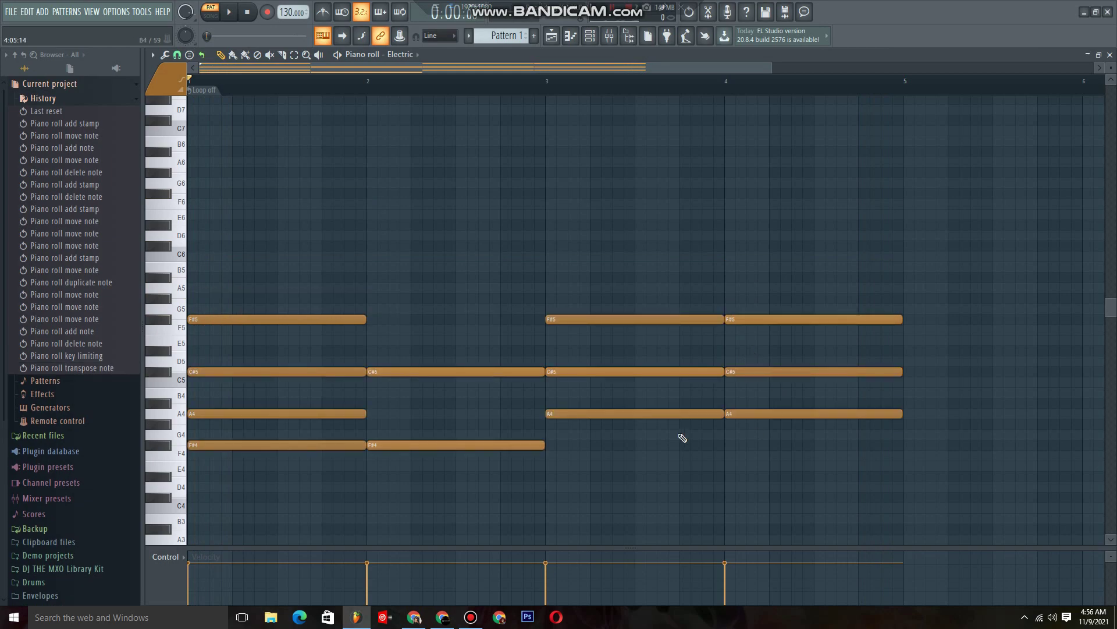
# Add a one-bar E5 note at the start of bar 2 and play the pattern.
pyautogui.click(400, 350)
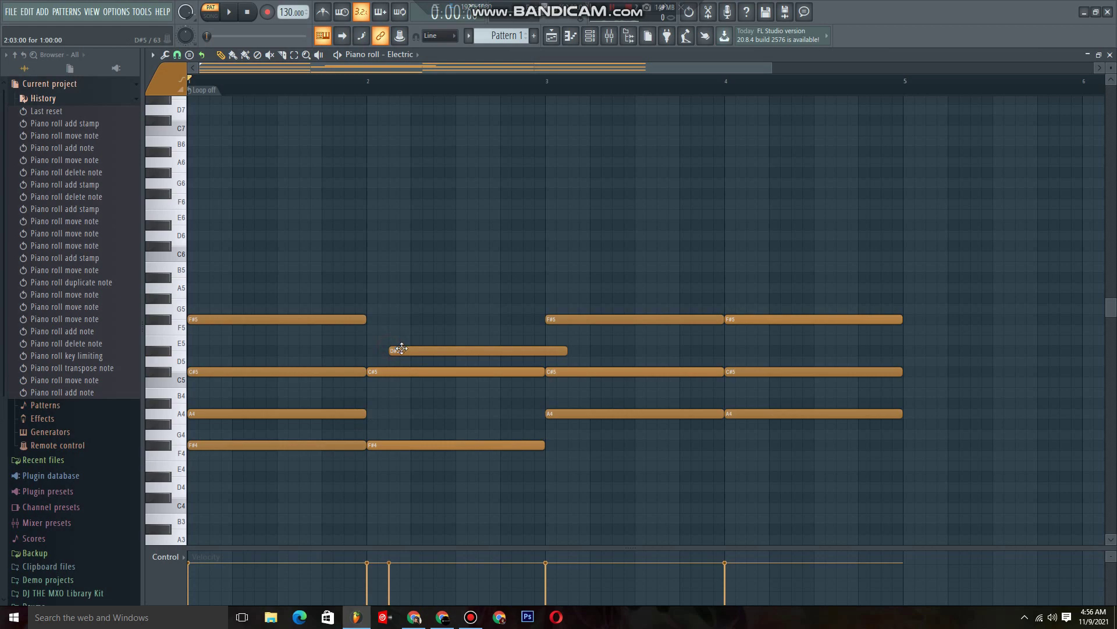
pyautogui.moveTo(402, 349); pyautogui.dragTo(386, 332)
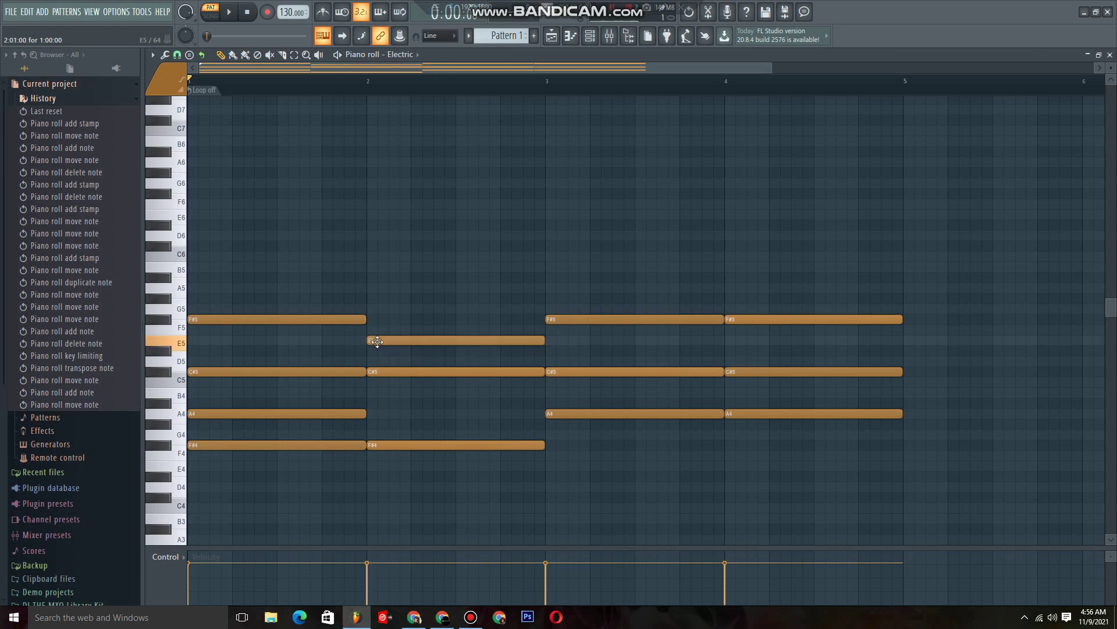
pyautogui.press('space')
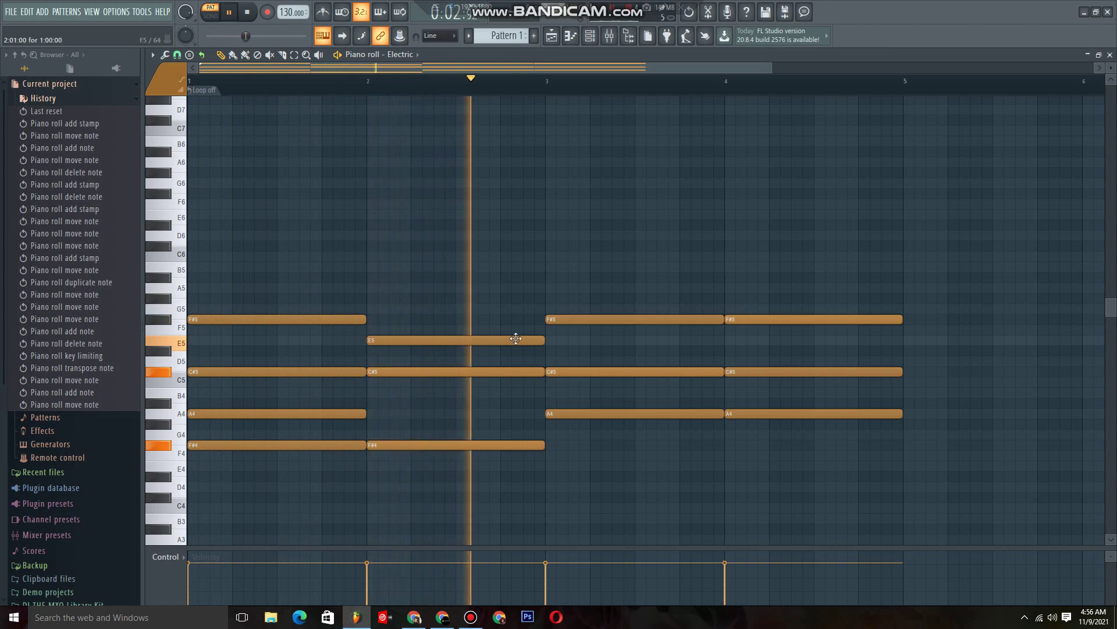
pyautogui.press('space')
# Add one-bar C#4 and F#4 notes below the bar 3 chord, playing the pattern to check it.
pyautogui.moveTo(551, 469); pyautogui.dragTo(546, 500)
pyautogui.click(549, 468)
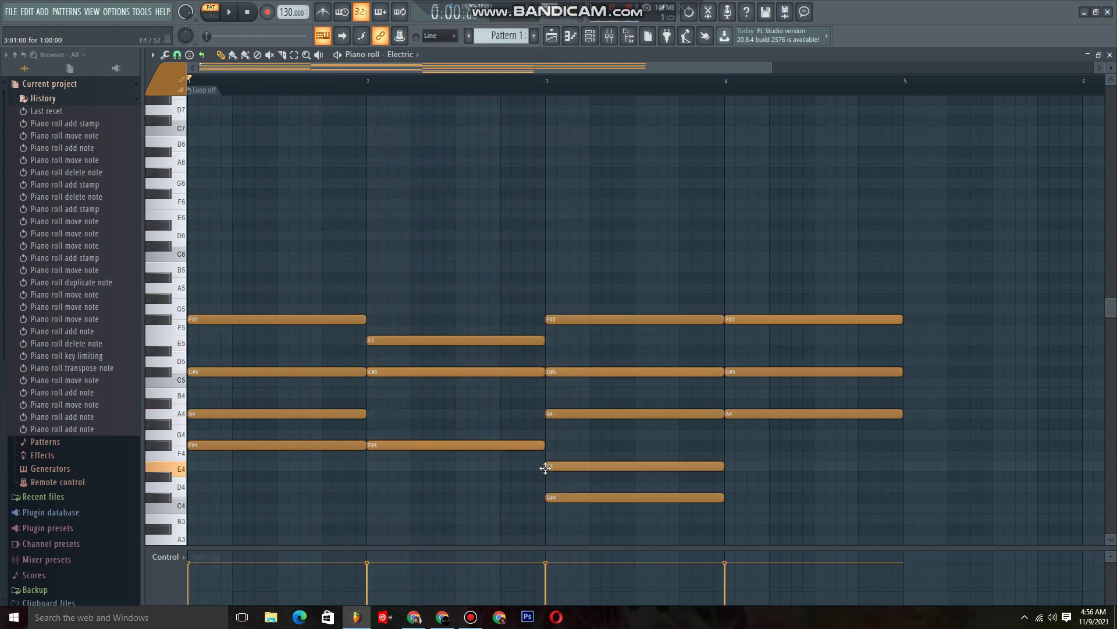
pyautogui.press('space')
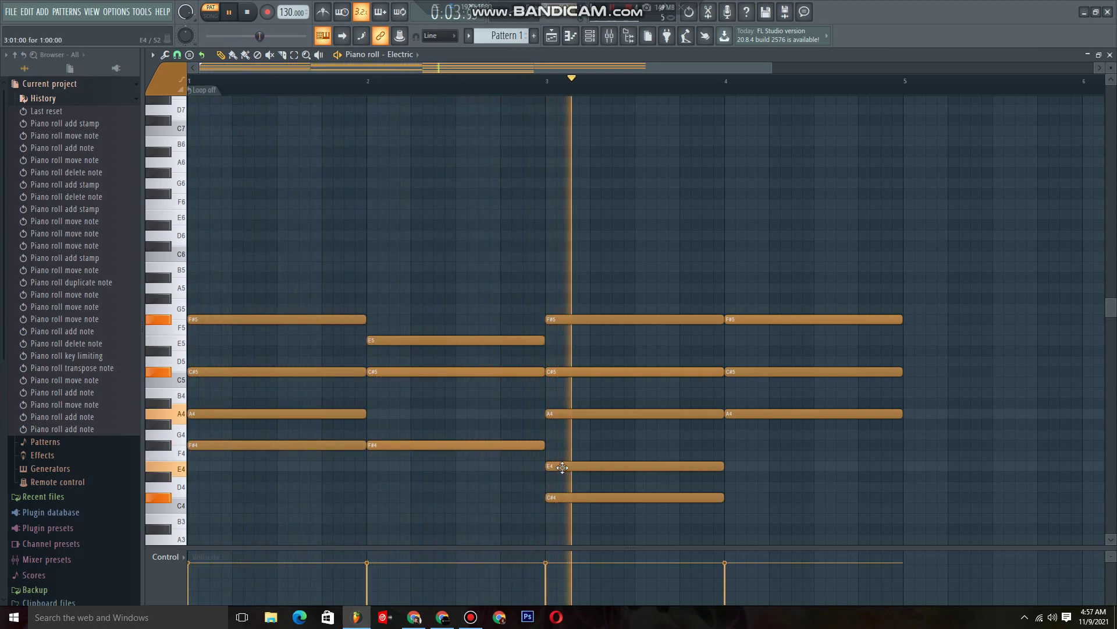
pyautogui.press('space')
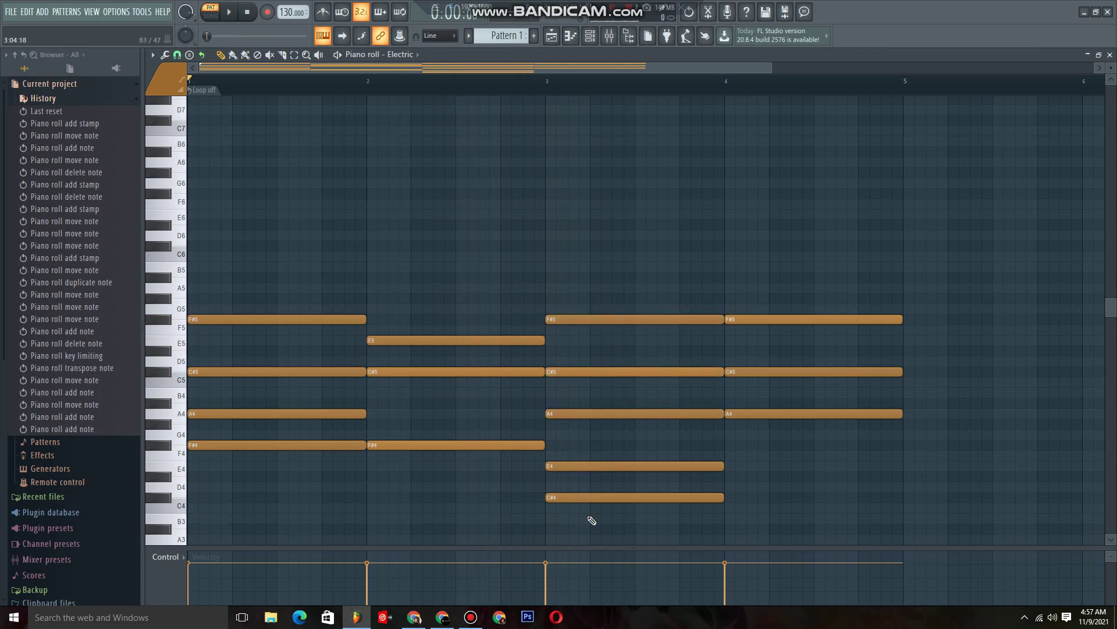
pyautogui.moveTo(573, 465); pyautogui.dragTo(570, 443)
pyautogui.press('space')
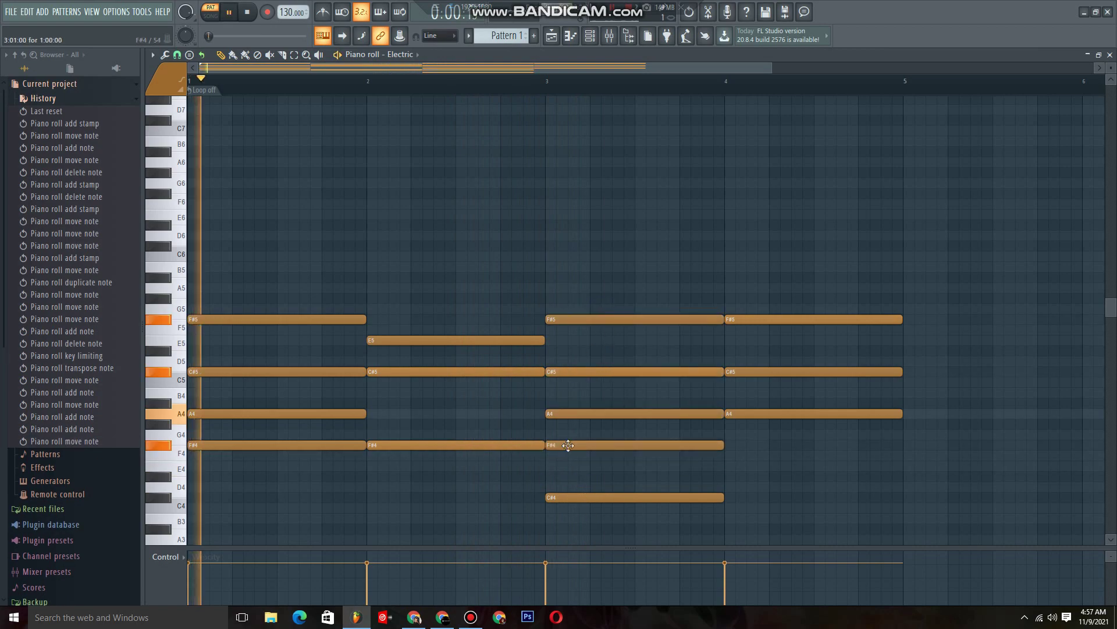
# Try removing the A4, C#5 and F#5 notes from bar 3 during playback.
pyautogui.rightClick(599, 413)
pyautogui.rightClick(602, 371)
pyautogui.rightClick(606, 319)
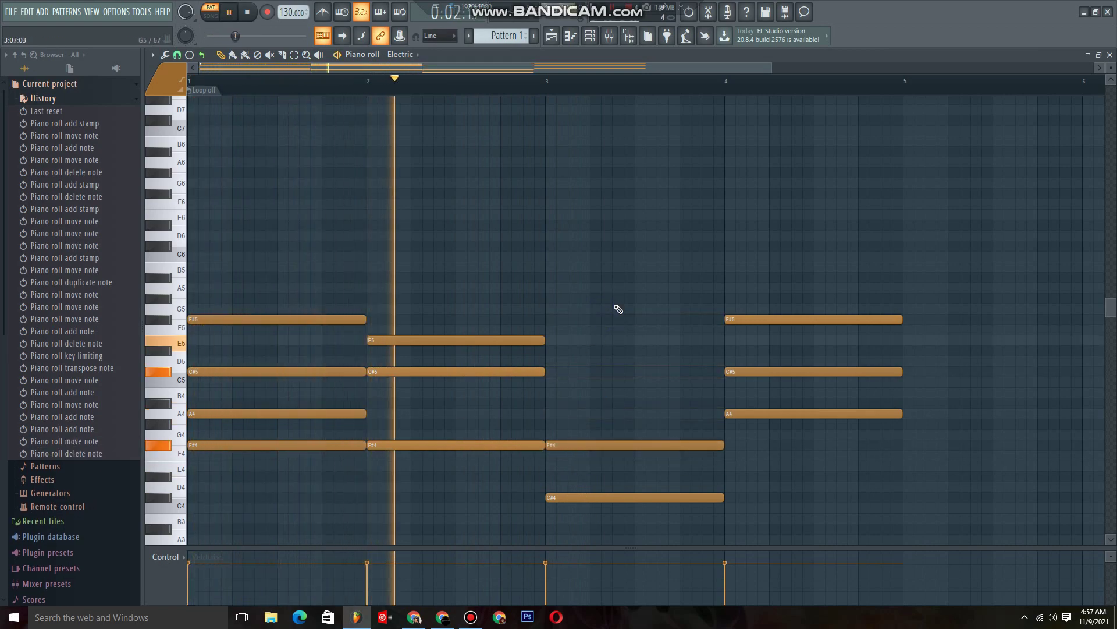
pyautogui.hotkey('ctrl', 'z')
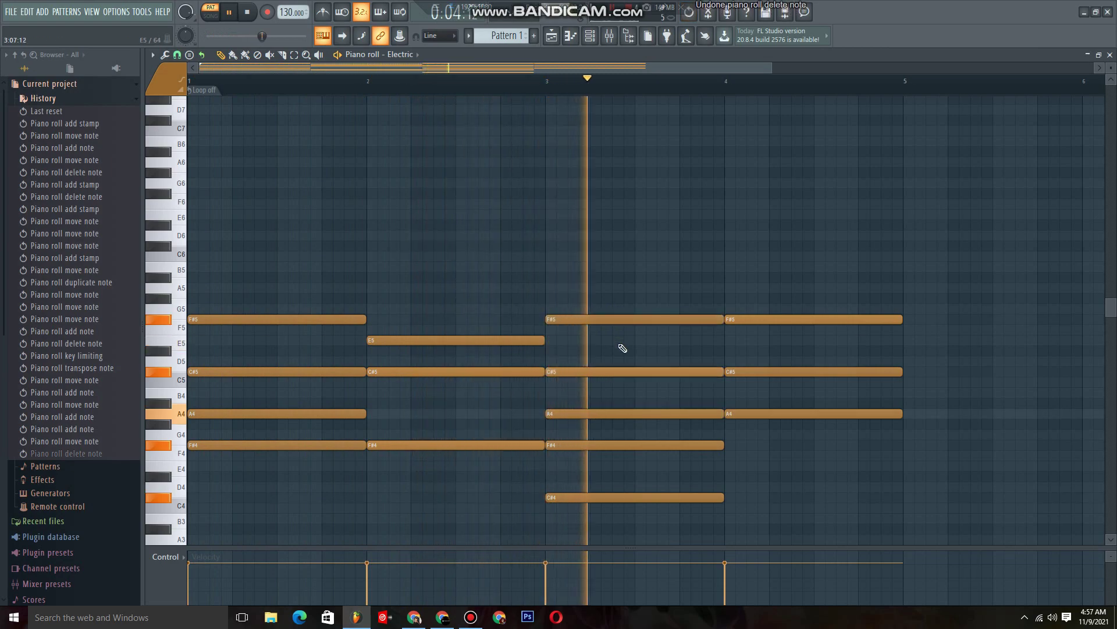
pyautogui.press('space')
# Remove the F#5 note from the bar 3 chord, re-enter its C#5 note, and play the pattern.
pyautogui.moveTo(541, 393); pyautogui.dragTo(546, 413)
pyautogui.rightClick(582, 371)
pyautogui.rightClick(582, 319)
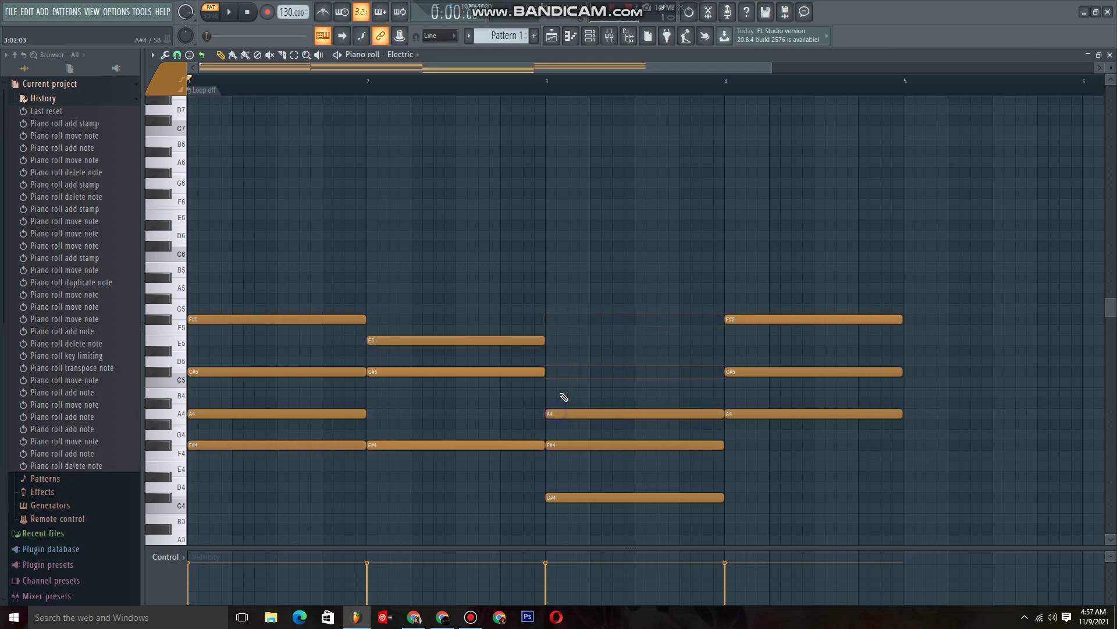
pyautogui.moveTo(544, 373); pyautogui.dragTo(550, 372)
pyautogui.click(549, 373)
pyautogui.press('space')
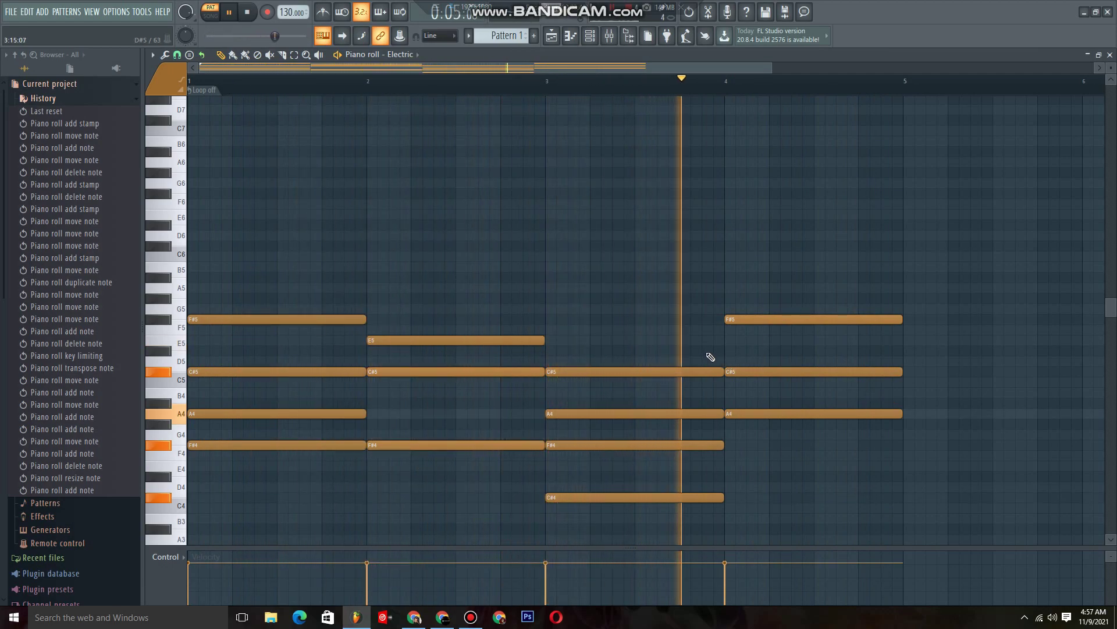
pyautogui.press('space')
# Delete all notes of the progression from the piano roll.
pyautogui.moveTo(724, 312); pyautogui.dragTo(787, 321)
pyautogui.click(761, 262)
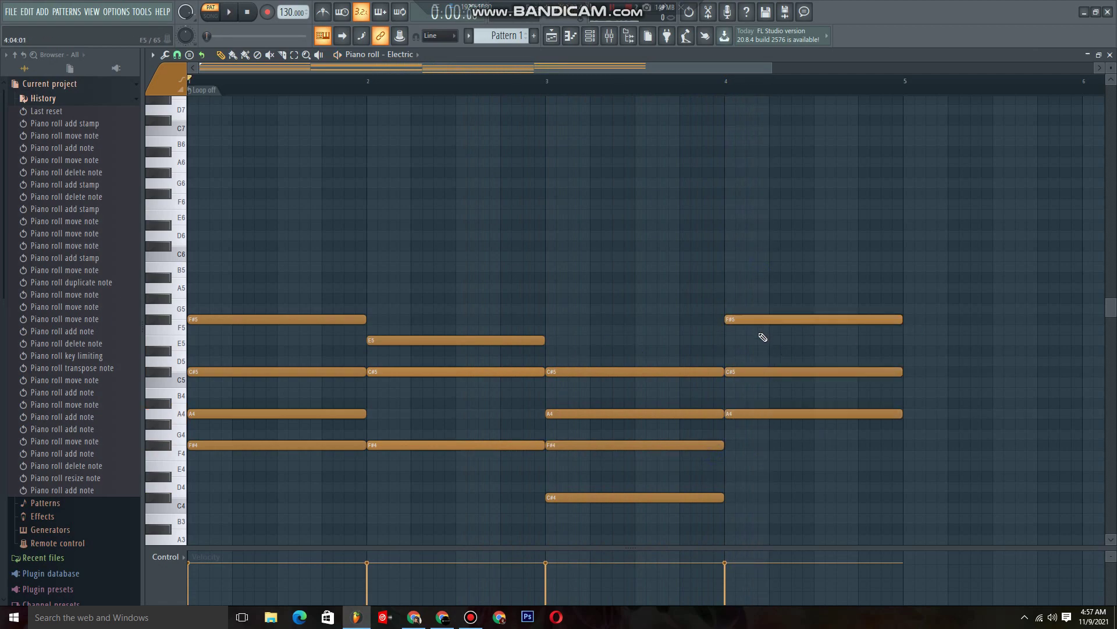
pyautogui.press('Delete')
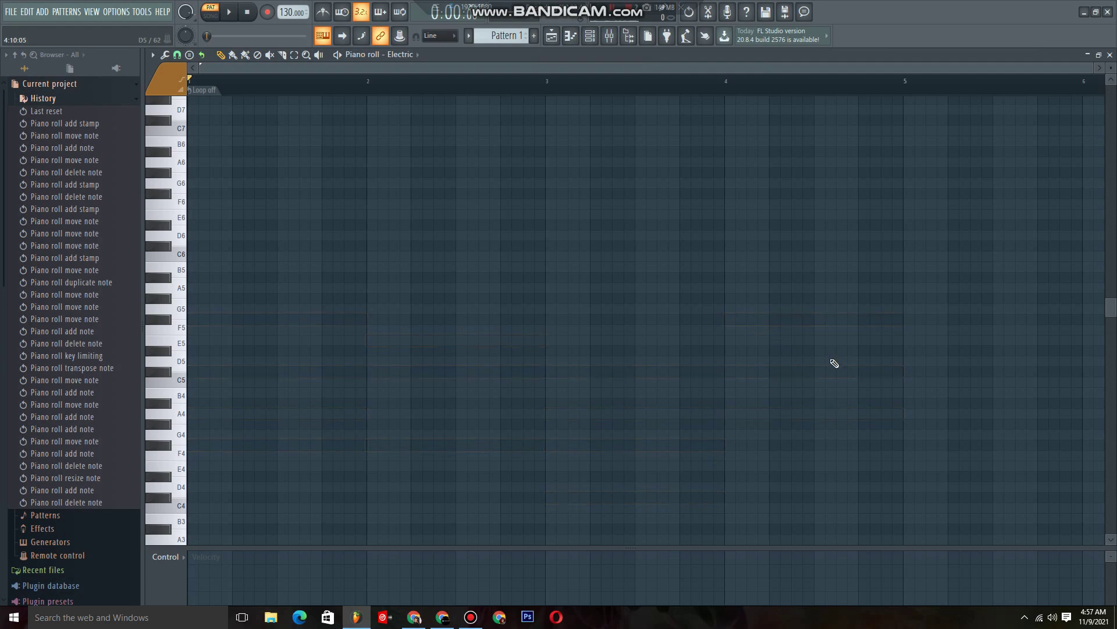
pyautogui.click(189, 54)
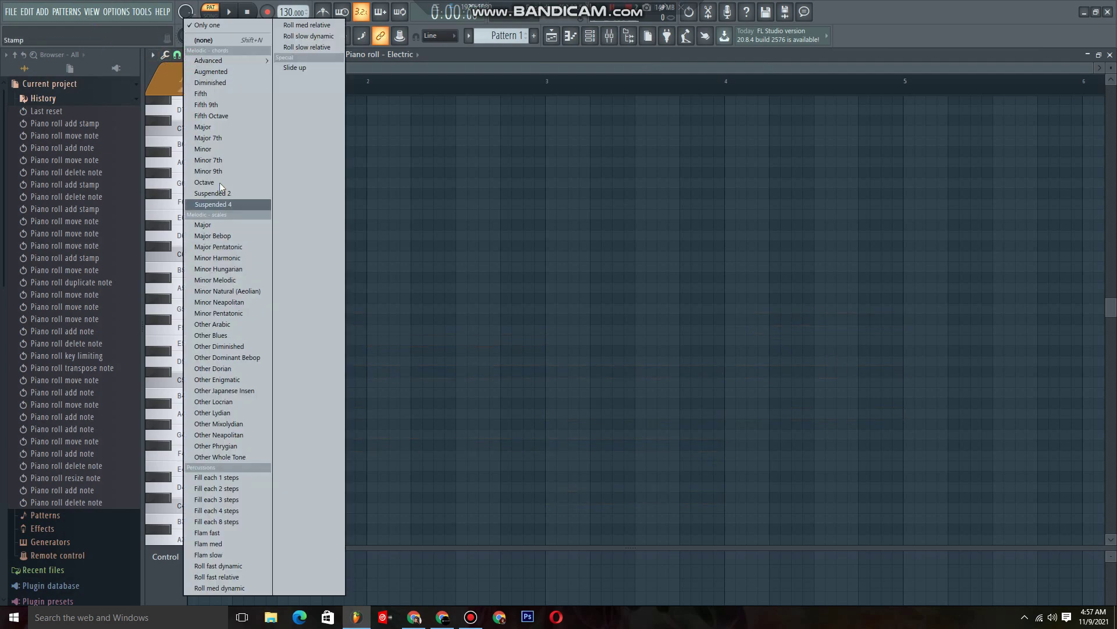
pyautogui.click(228, 225)
pyautogui.click(219, 309)
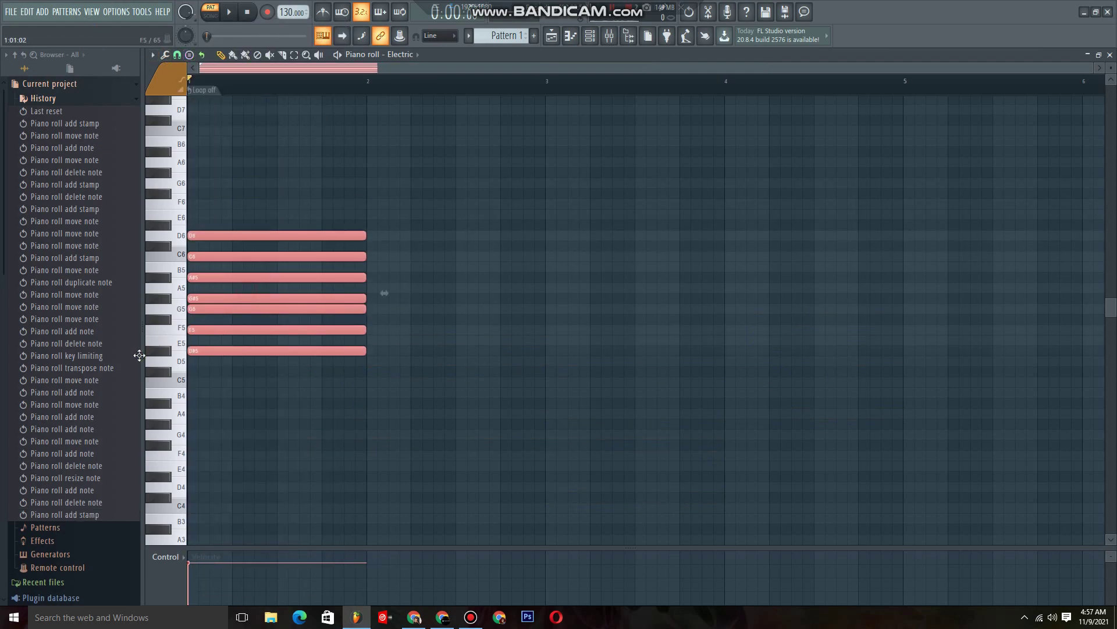
pyautogui.press('Delete')
# Stamp a Major chord on C#5 in bar 1 and another on G#4 in bar 2, and play the pattern.
pyautogui.click(189, 54)
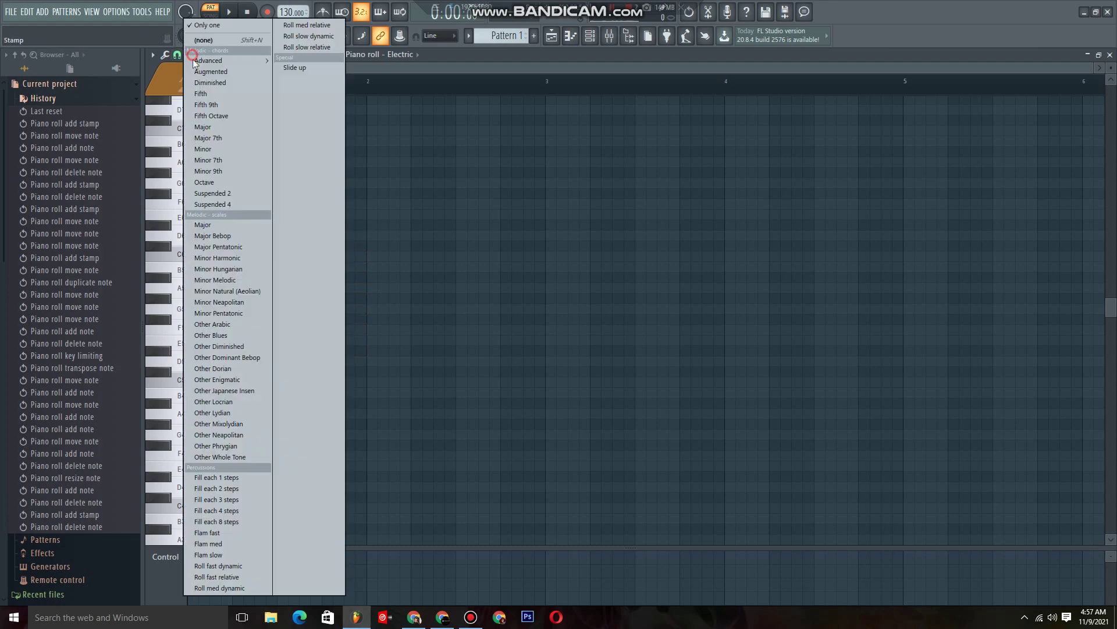
pyautogui.click(212, 128)
pyautogui.click(193, 371)
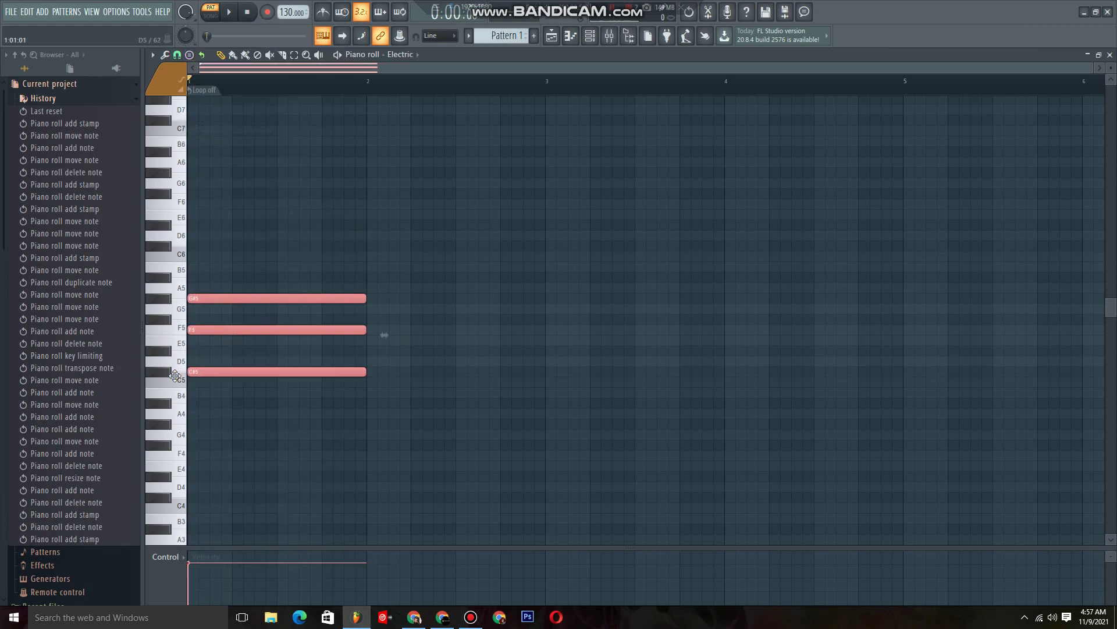
pyautogui.click(179, 55)
pyautogui.click(222, 127)
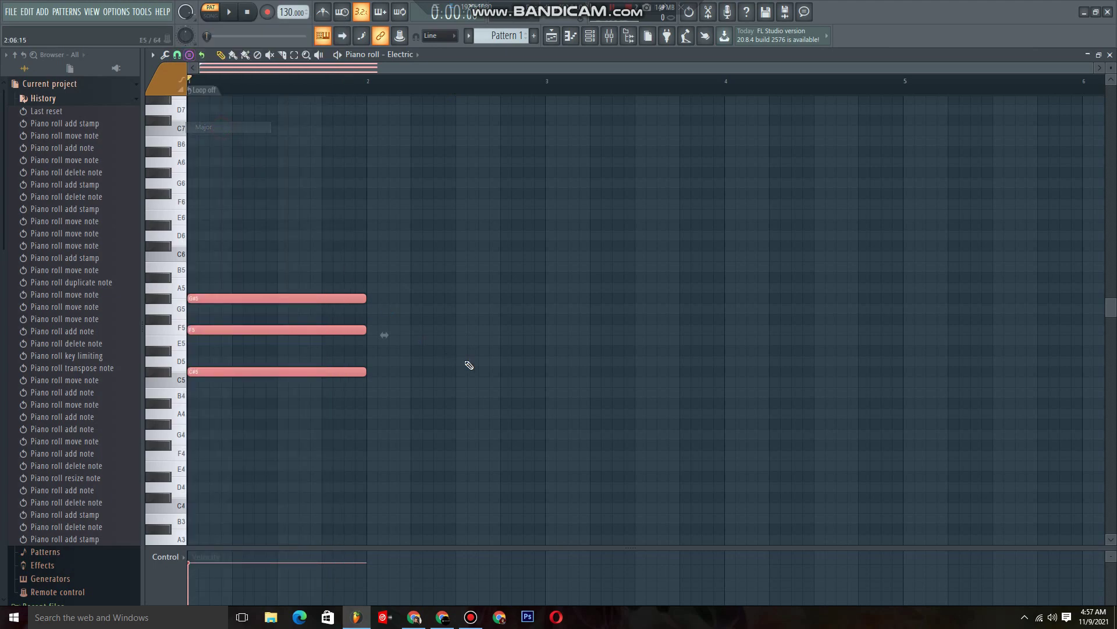
pyautogui.click(408, 425)
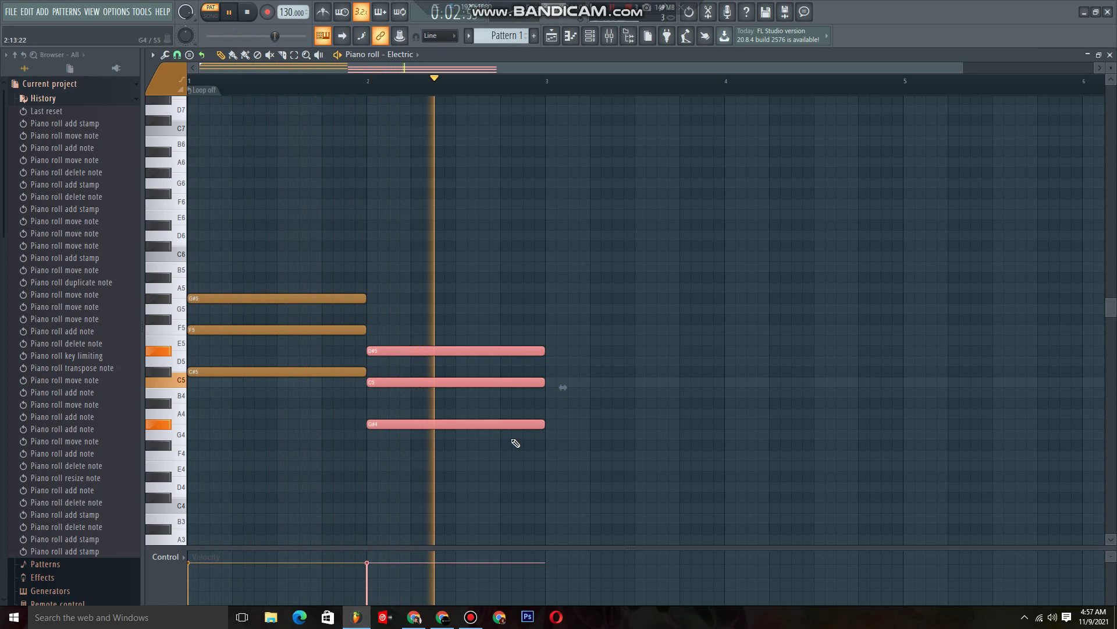
pyautogui.press('space')
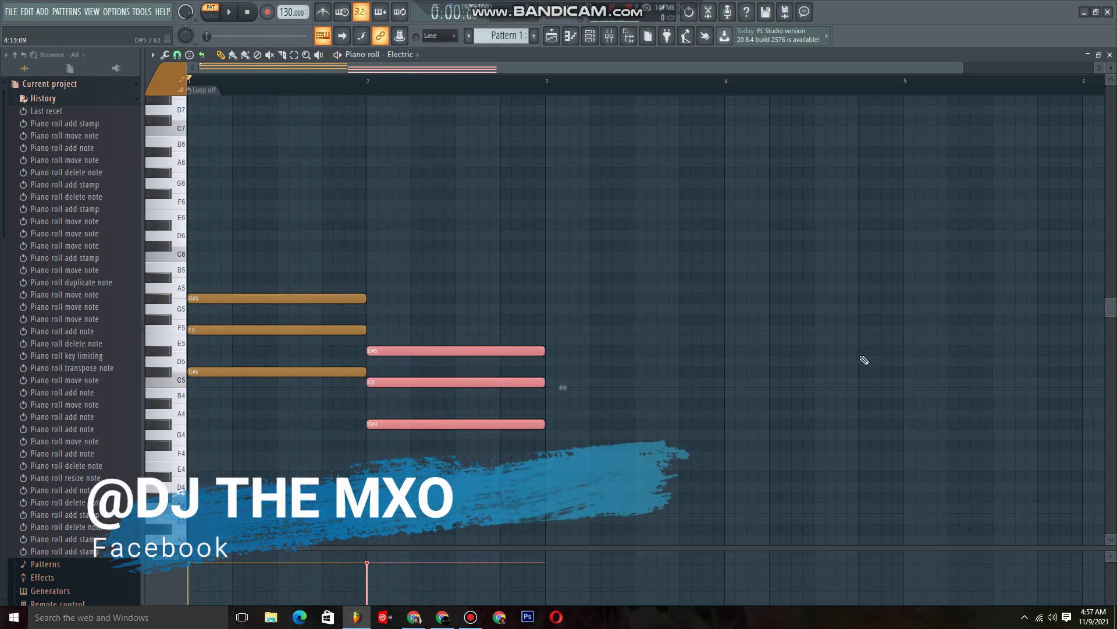
# Duplicate the bar 2 chord into bar 3, move it up to the A#4 root, and play the pattern.
pyautogui.hotkey('ctrl', 'b')
pyautogui.moveTo(582, 420); pyautogui.dragTo(584, 401)
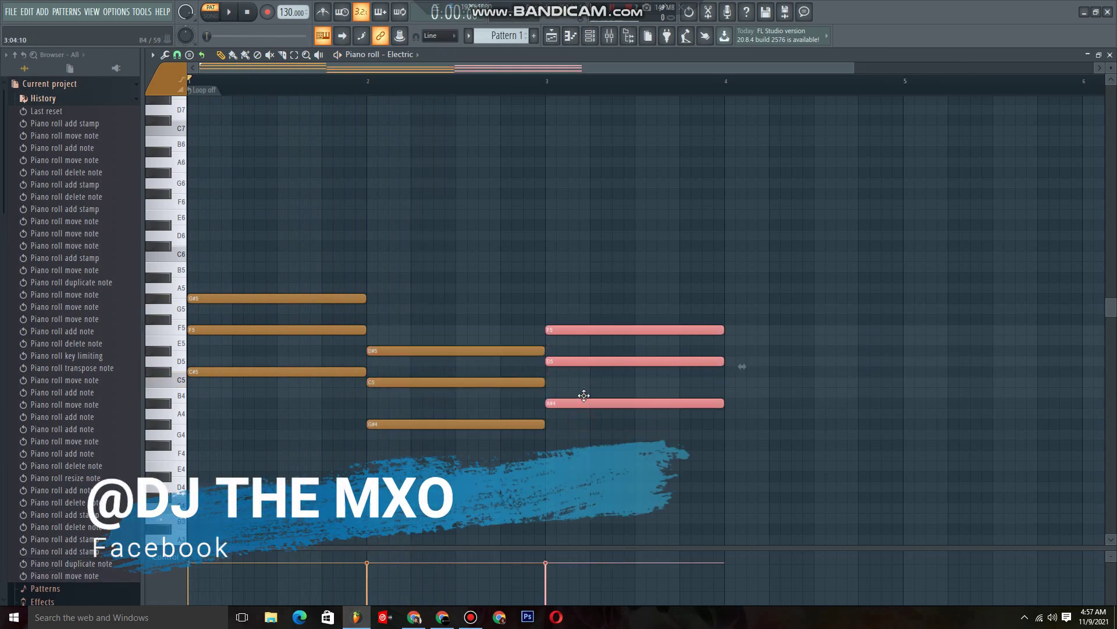
pyautogui.press('space')
pyautogui.moveTo(777, 362); pyautogui.dragTo(739, 396)
pyautogui.rightClick(739, 396)
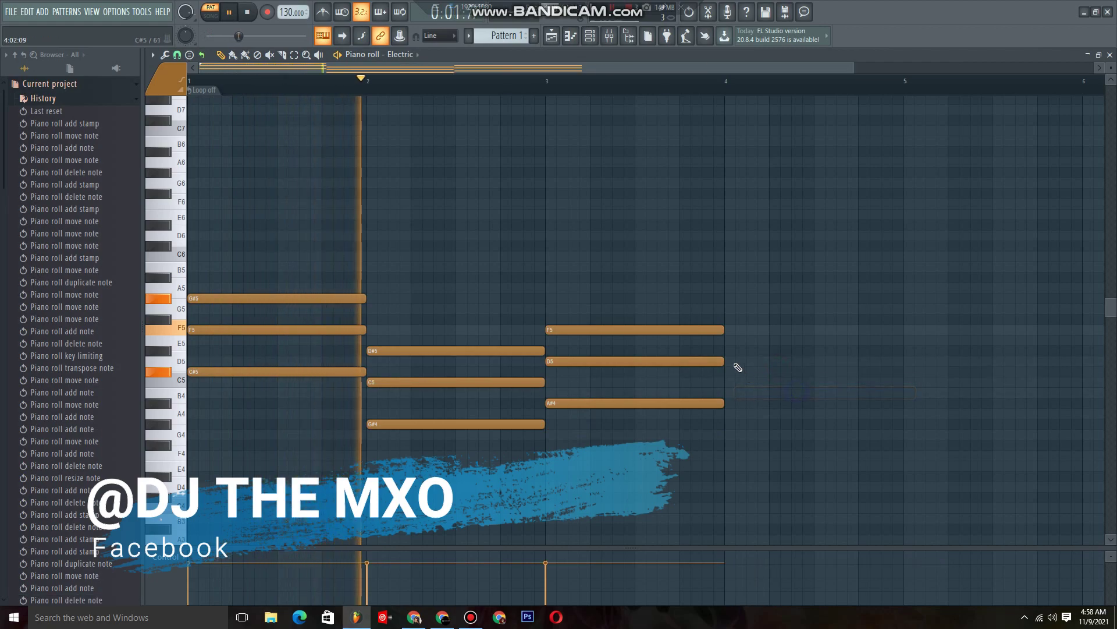
# Duplicate the bar 3 chord into bar 4, move it down to the A4 root, and play the pattern.
pyautogui.click(295, 56)
pyautogui.press('space')
pyautogui.moveTo(763, 307); pyautogui.dragTo(688, 421)
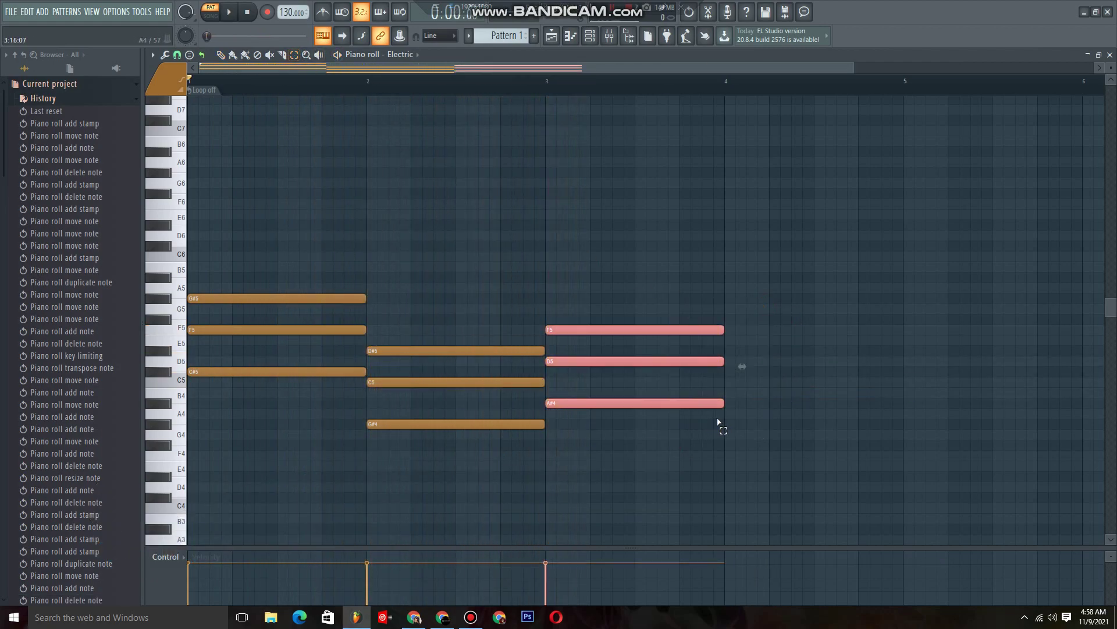
pyautogui.hotkey('ctrl', 'b')
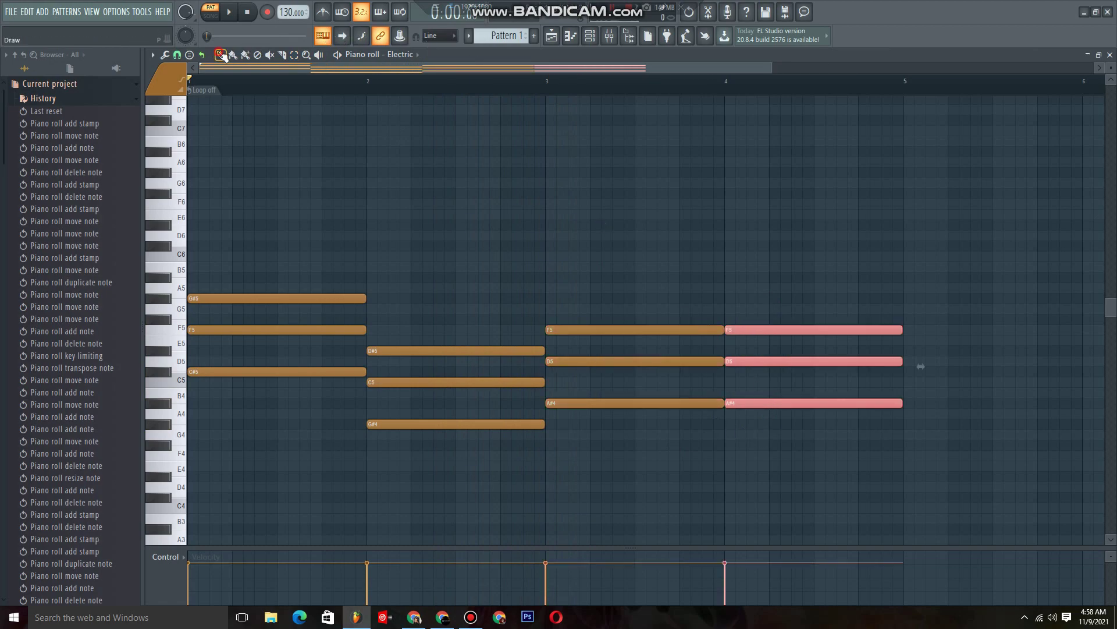
pyautogui.moveTo(744, 414); pyautogui.dragTo(738, 413)
pyautogui.press('space')
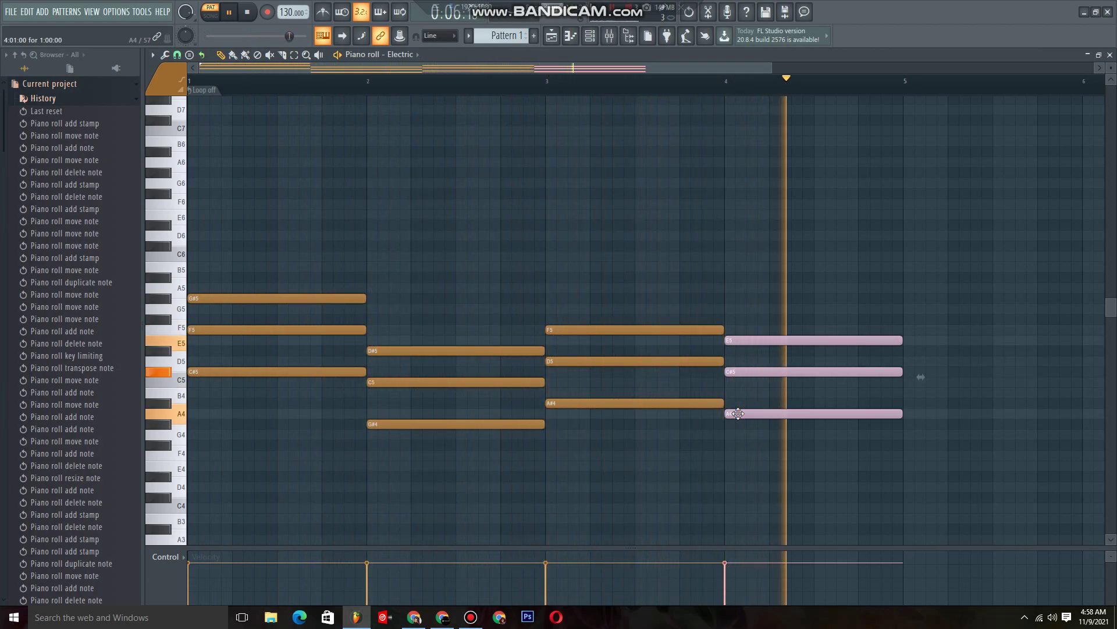
pyautogui.press('space')
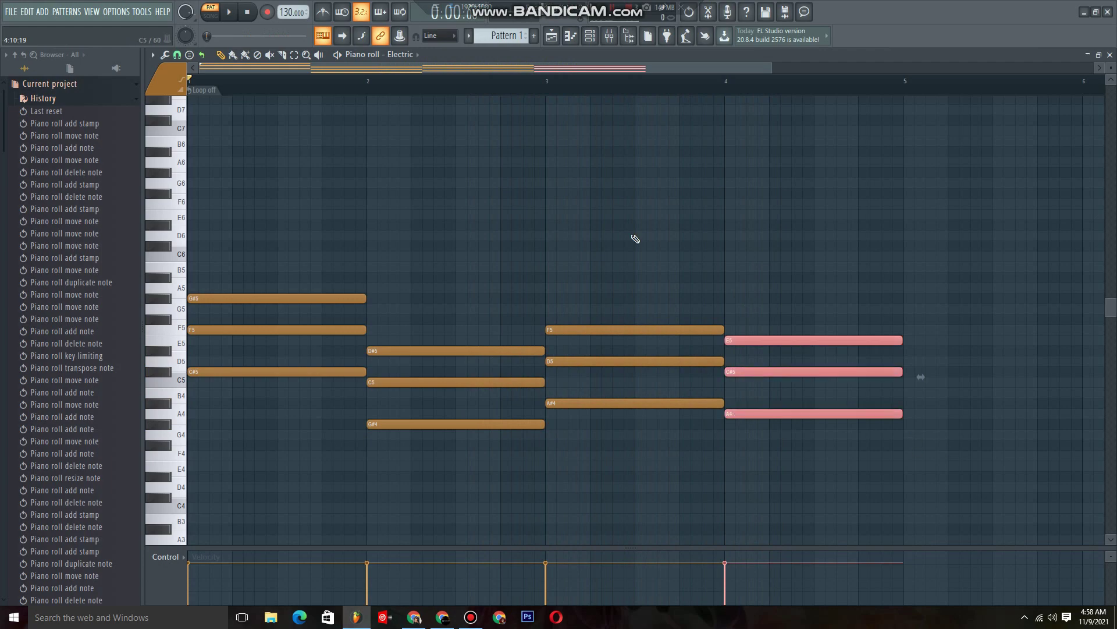
pyautogui.click(165, 55)
pyautogui.click(312, 71)
pyautogui.hotkey('alt', 'k')
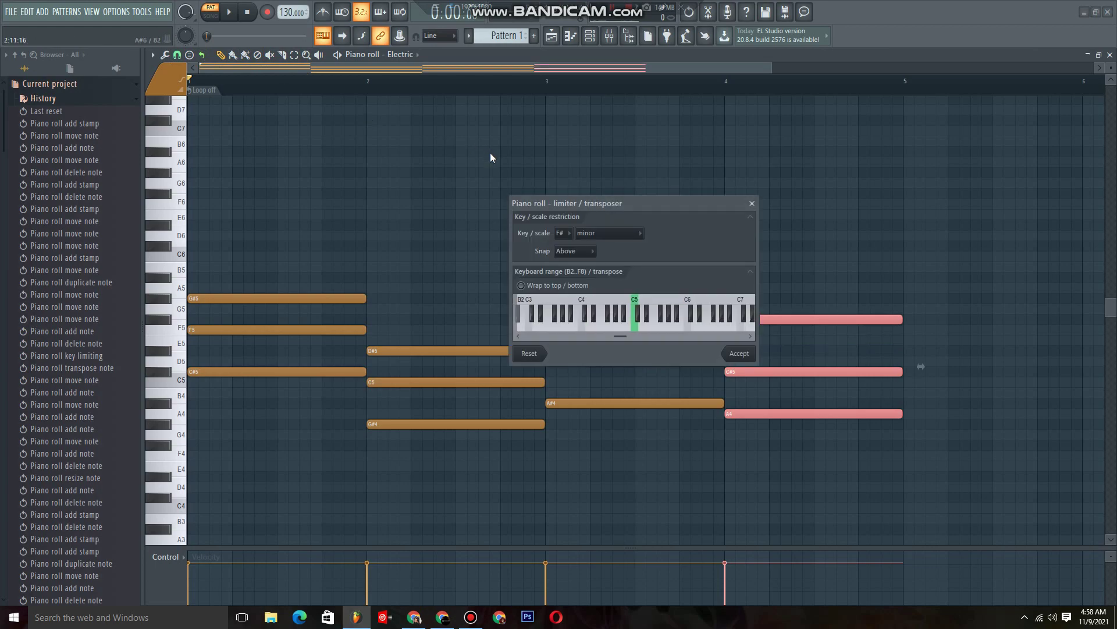
pyautogui.press('space')
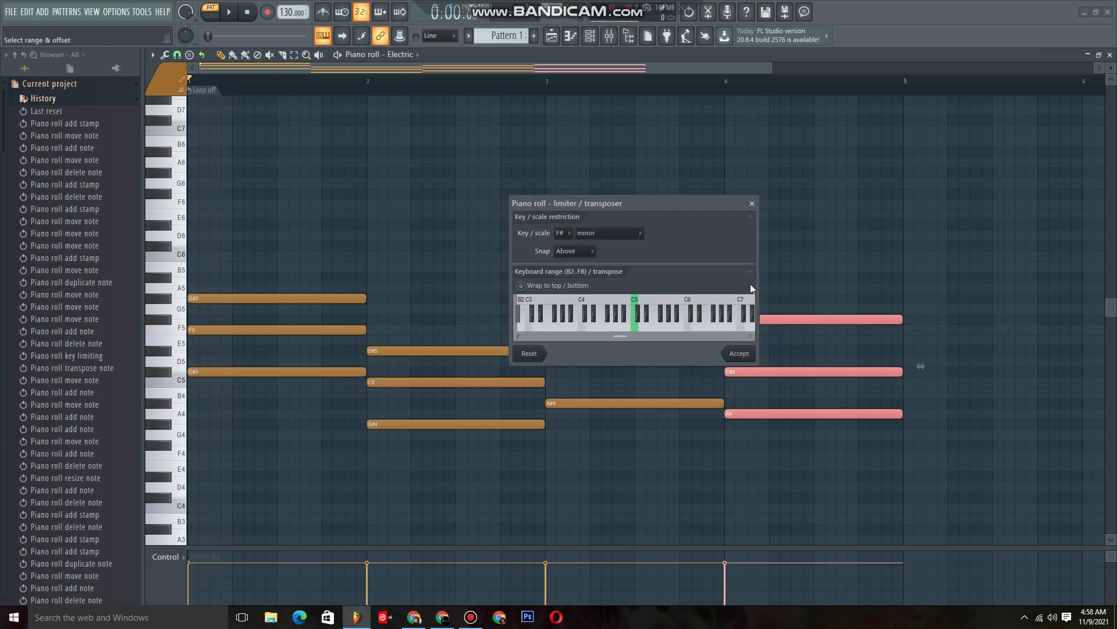
pyautogui.click(752, 203)
pyautogui.click(798, 280)
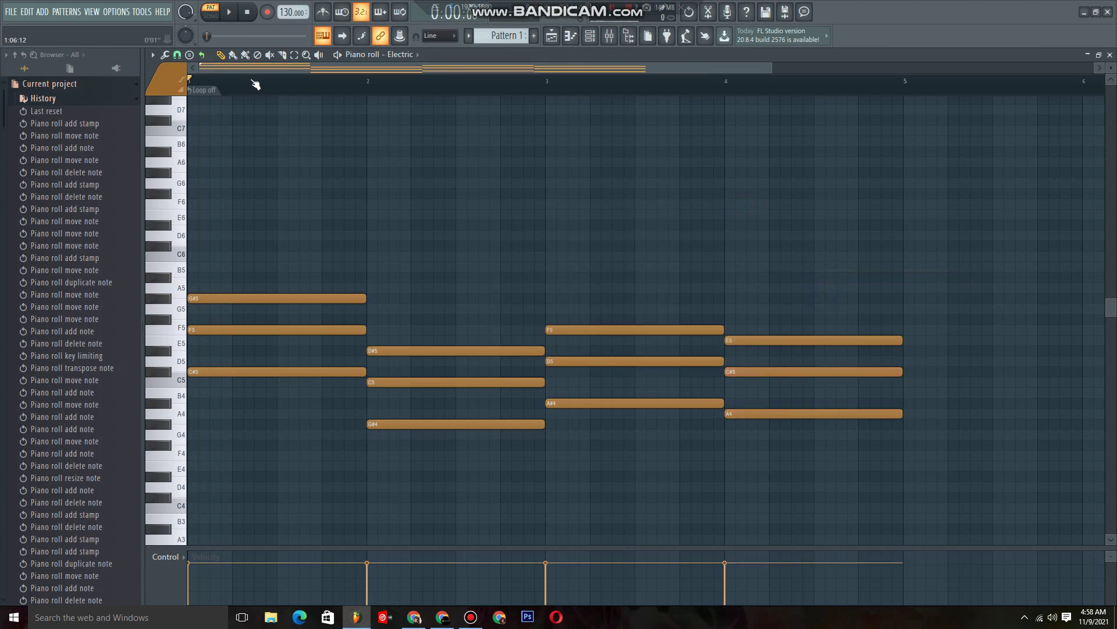
# Restrict the whole progression to the Major chord with the limiter, change the key to C, and listen to it.
pyautogui.hotkey('alt', 'k')
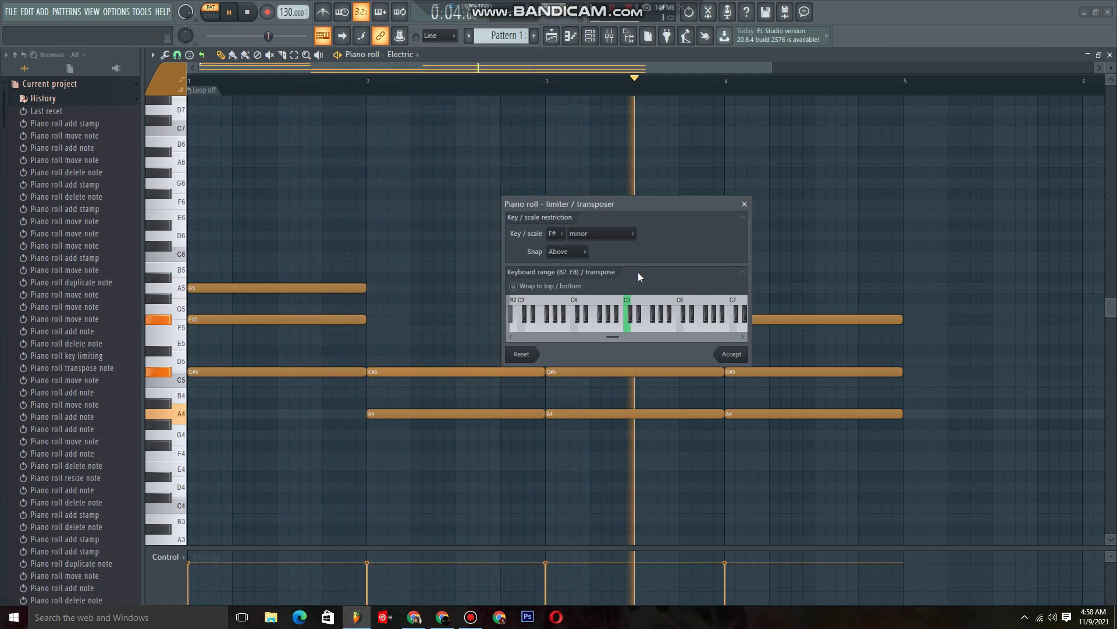
pyautogui.click(560, 235)
pyautogui.click(598, 236)
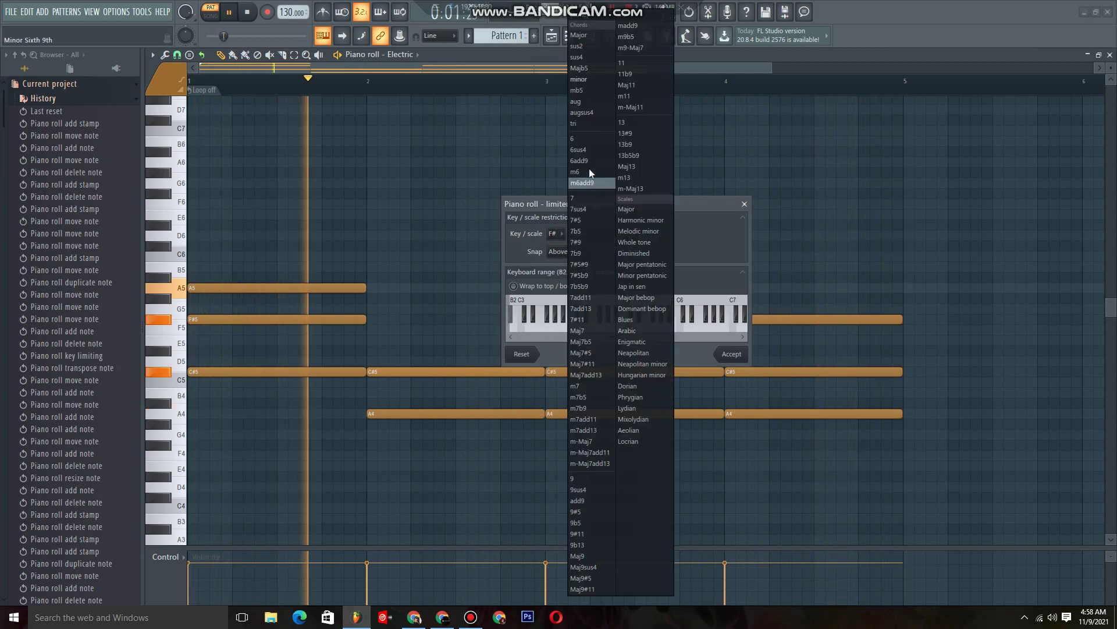
pyautogui.click(579, 36)
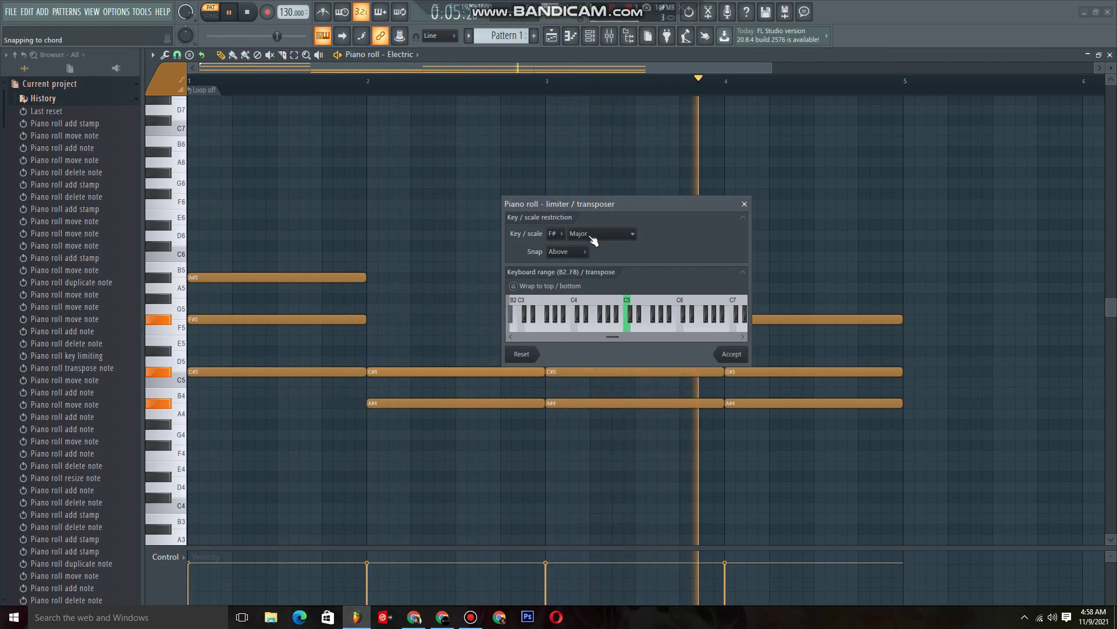
pyautogui.click(555, 233)
pyautogui.click(557, 248)
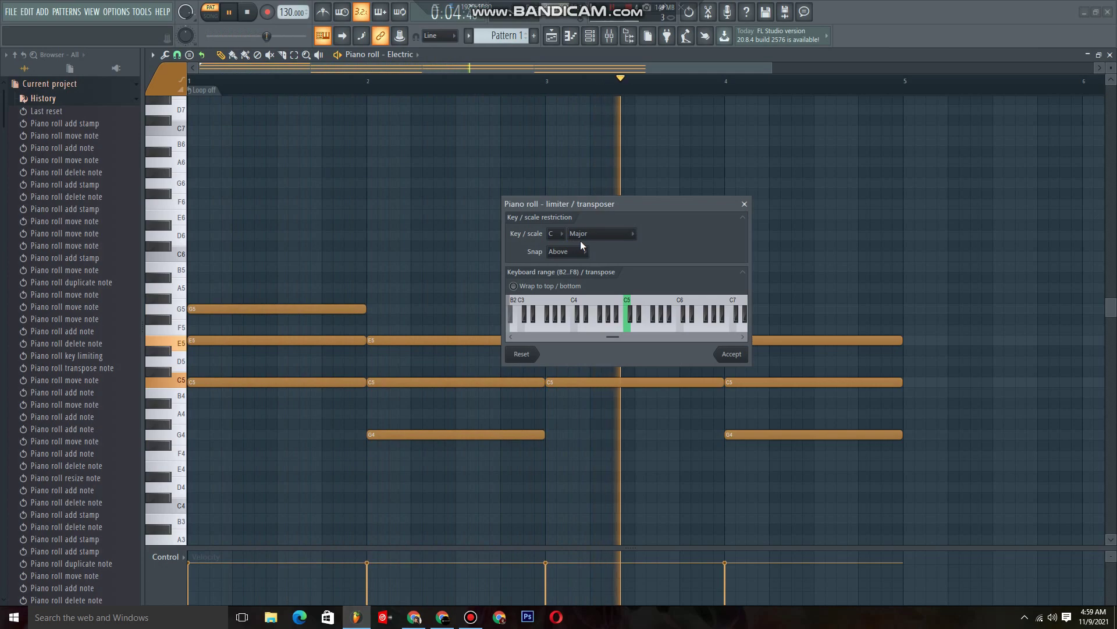
pyautogui.press('space')
# Change the limiter key to G with the Major chord and play the pattern.
pyautogui.click(559, 236)
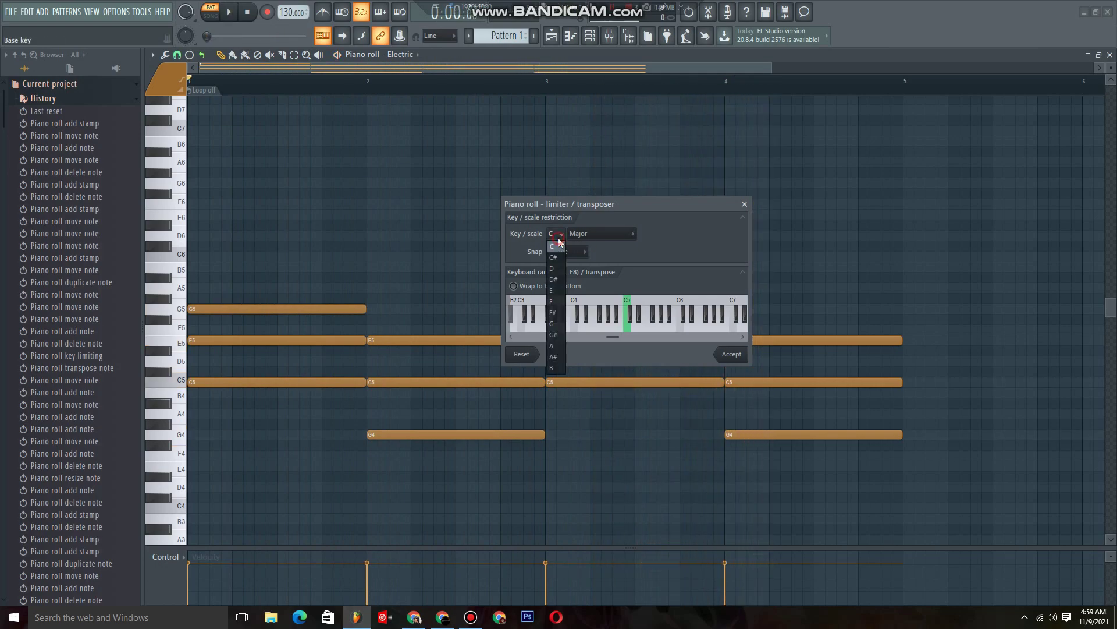
pyautogui.click(554, 324)
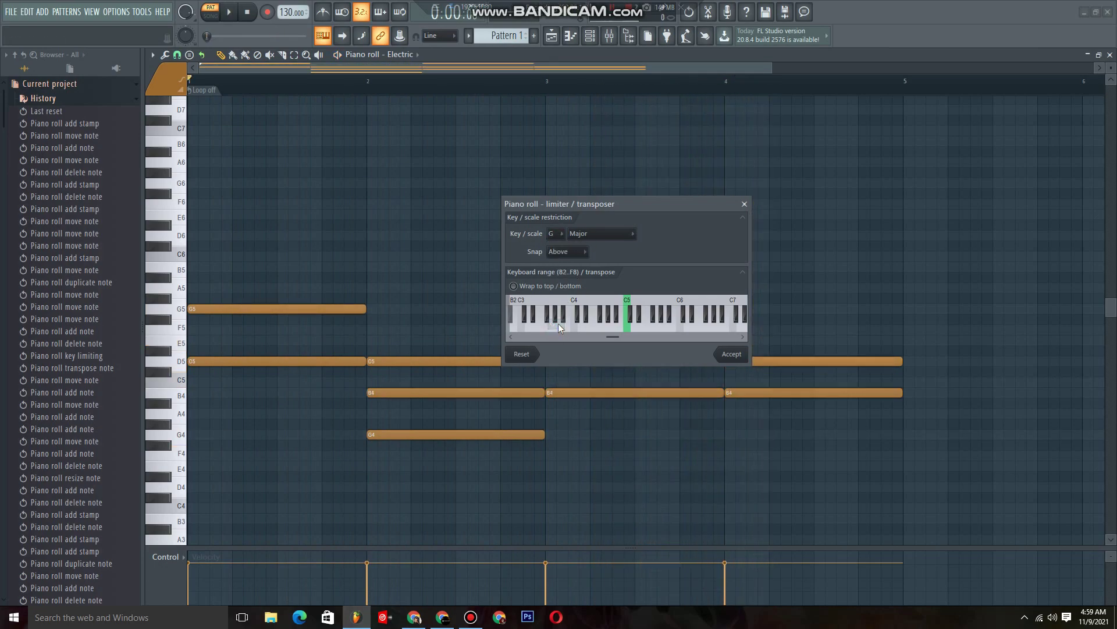
pyautogui.press('space')
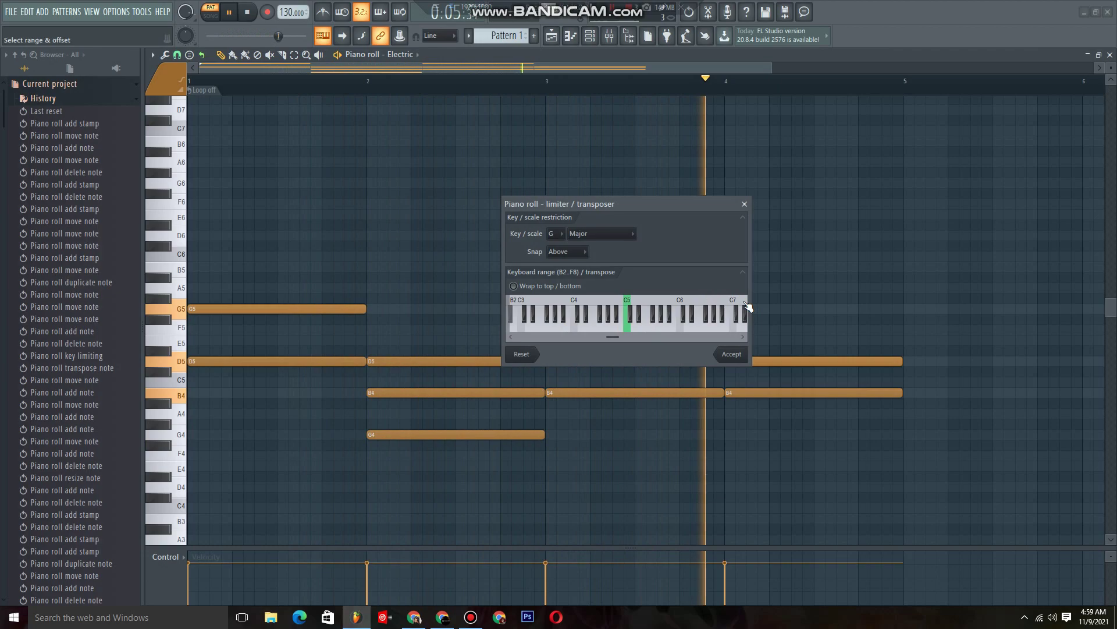
pyautogui.press('space')
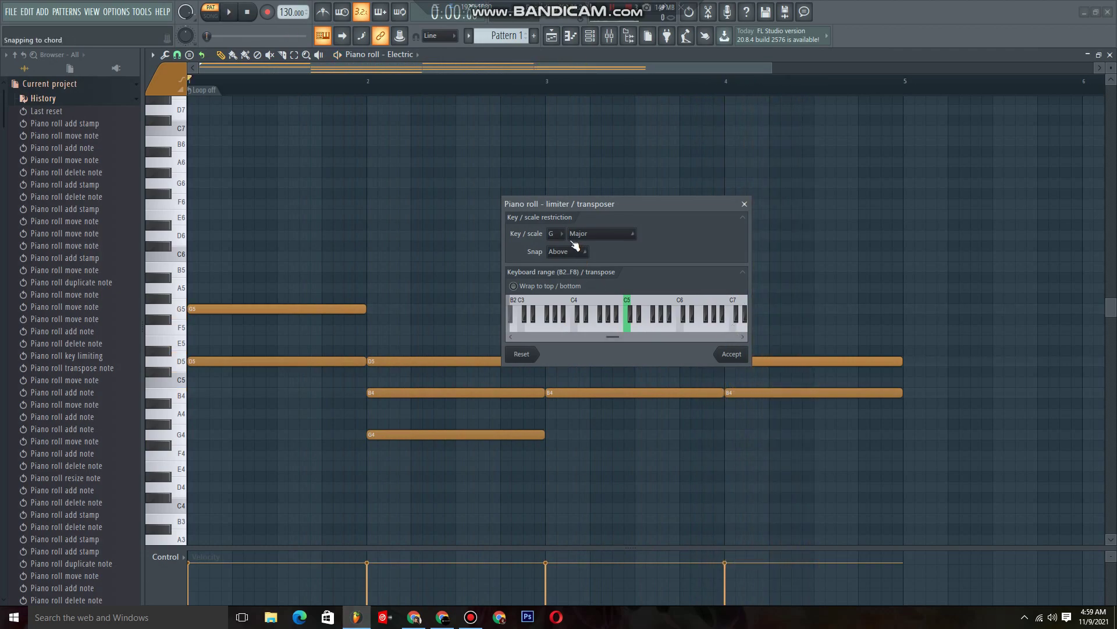
# Change the limiter key to B with the Major chord and play the pattern.
pyautogui.click(560, 246)
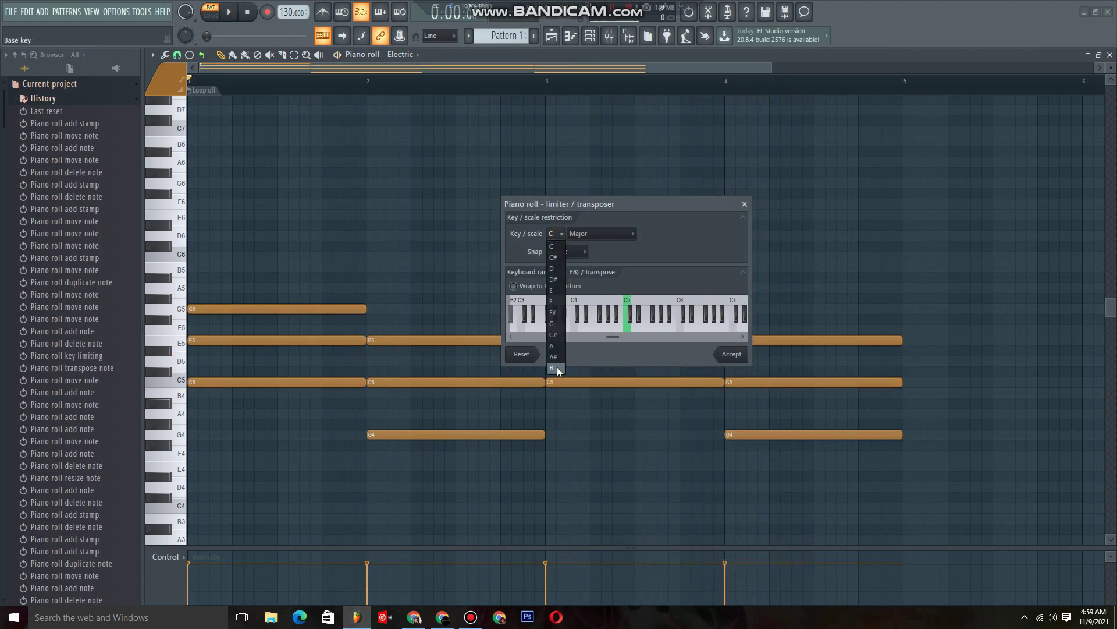
pyautogui.click(556, 367)
pyautogui.press('space')
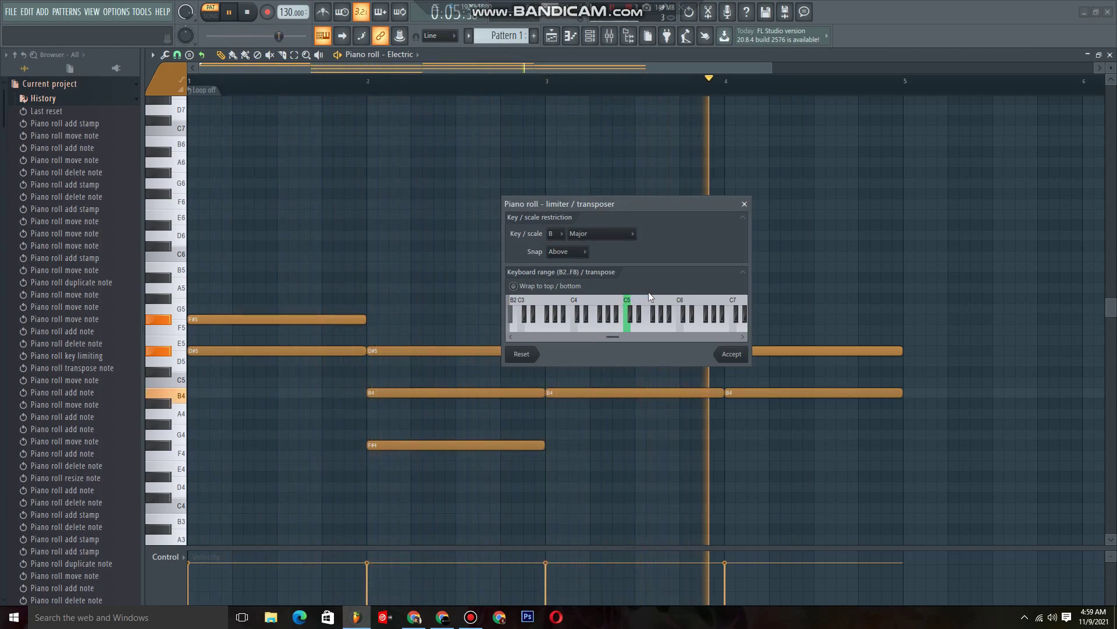
pyautogui.press('space')
# Switch the limiter from Major to the minor chord in the key of B and play the pattern.
pyautogui.click(623, 234)
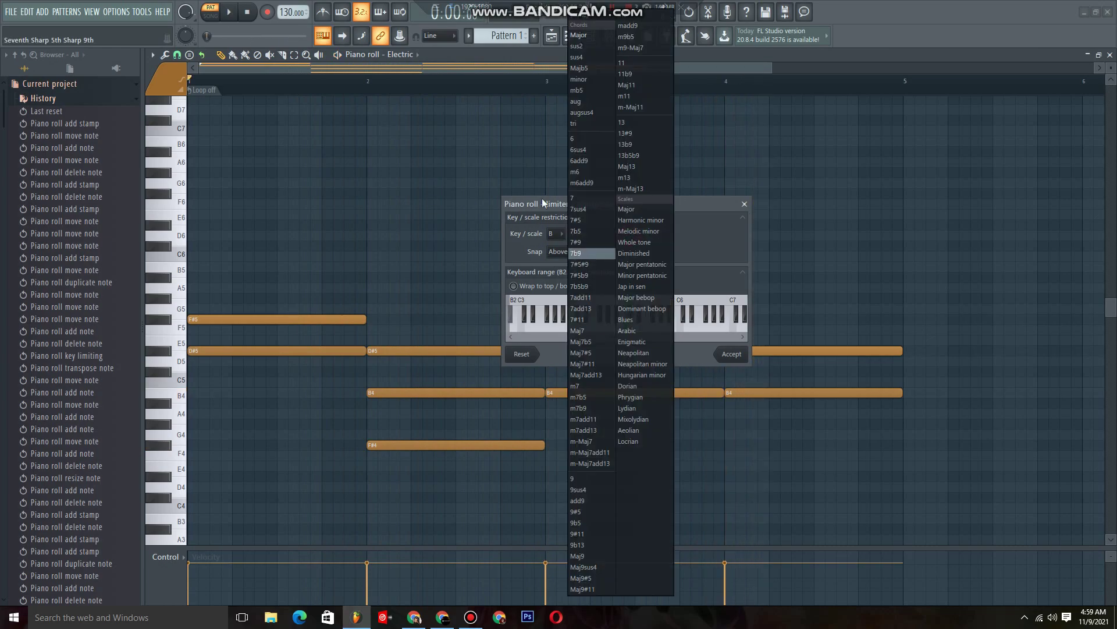
pyautogui.click(580, 80)
pyautogui.press('space')
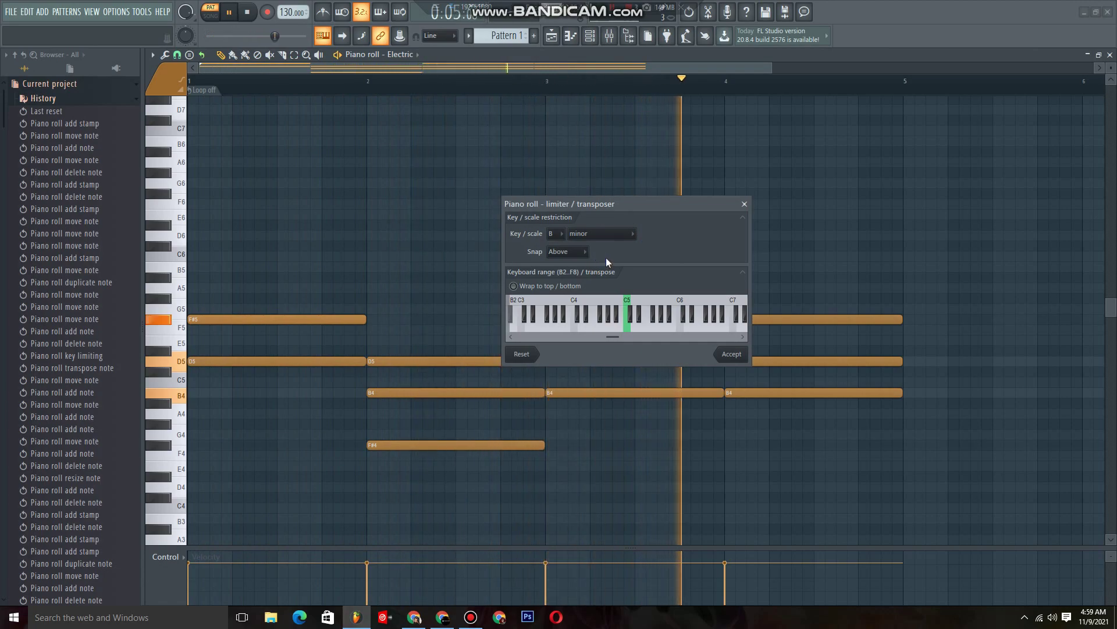
pyautogui.press('space')
pyautogui.click(602, 235)
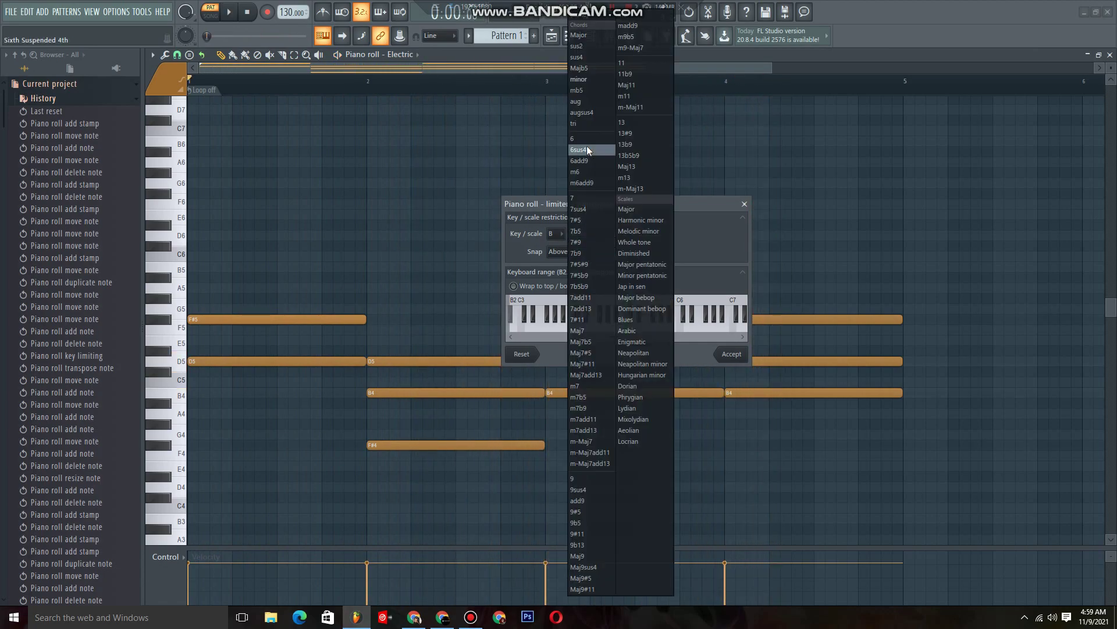
pyautogui.click(582, 80)
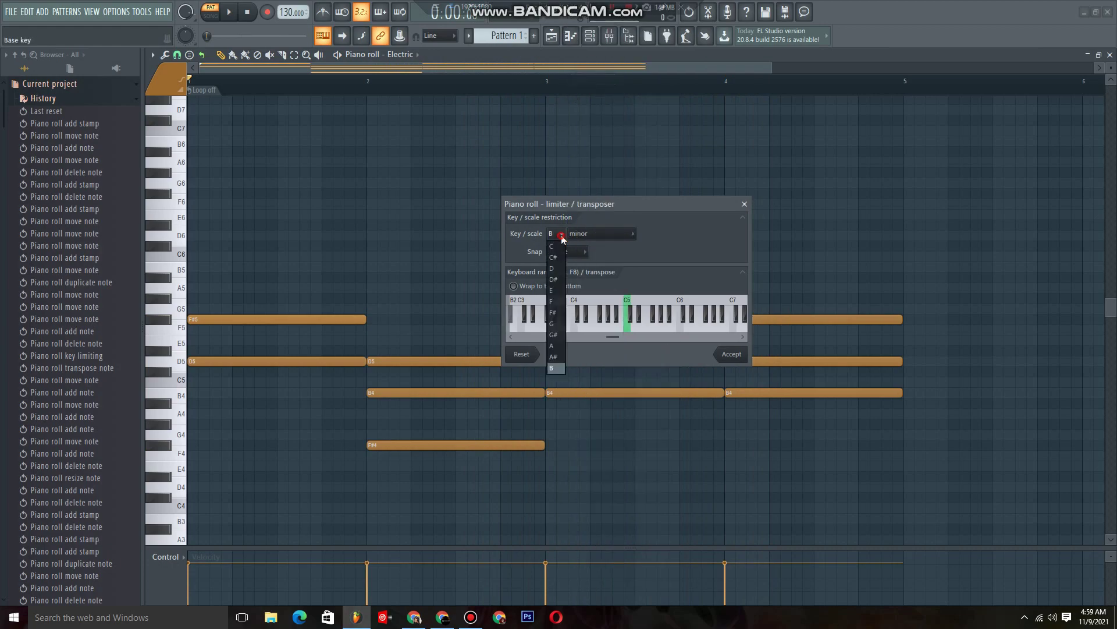
# Try the minor restriction in the keys of C and C#, play each, and accept the limiter with C# minor.
pyautogui.click(565, 249)
pyautogui.press('space')
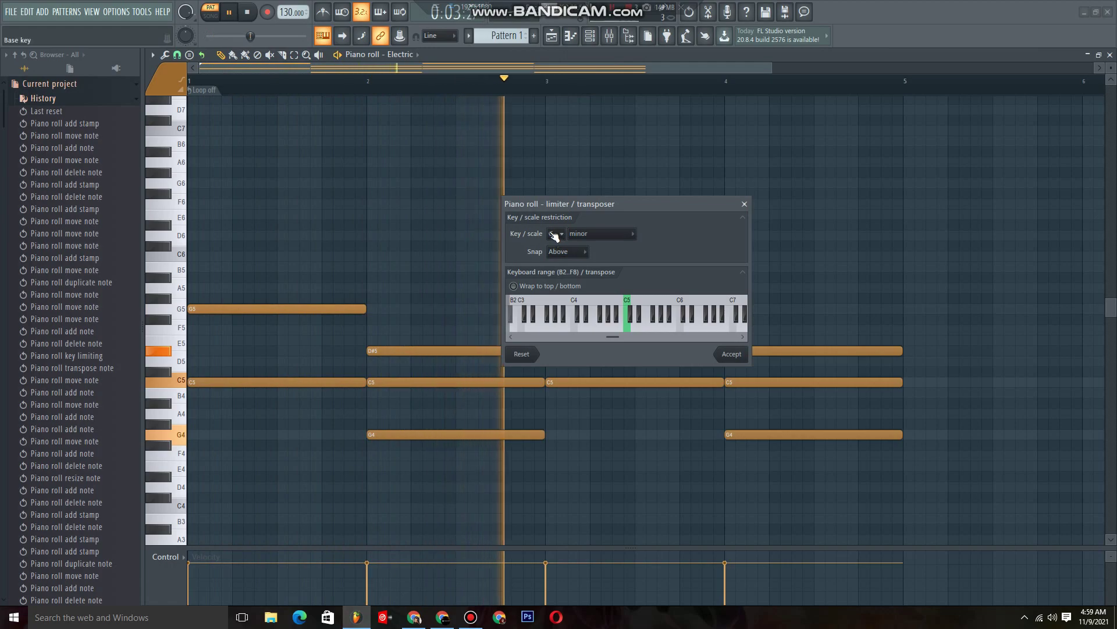
pyautogui.click(556, 254)
pyautogui.press('space')
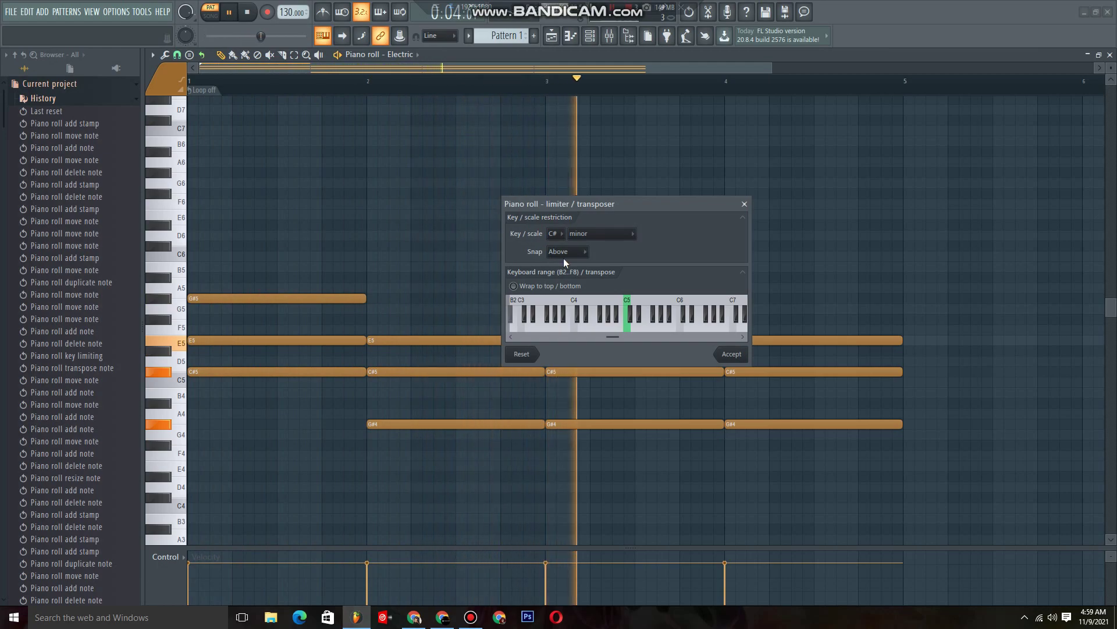
pyautogui.press('space')
pyautogui.click(732, 354)
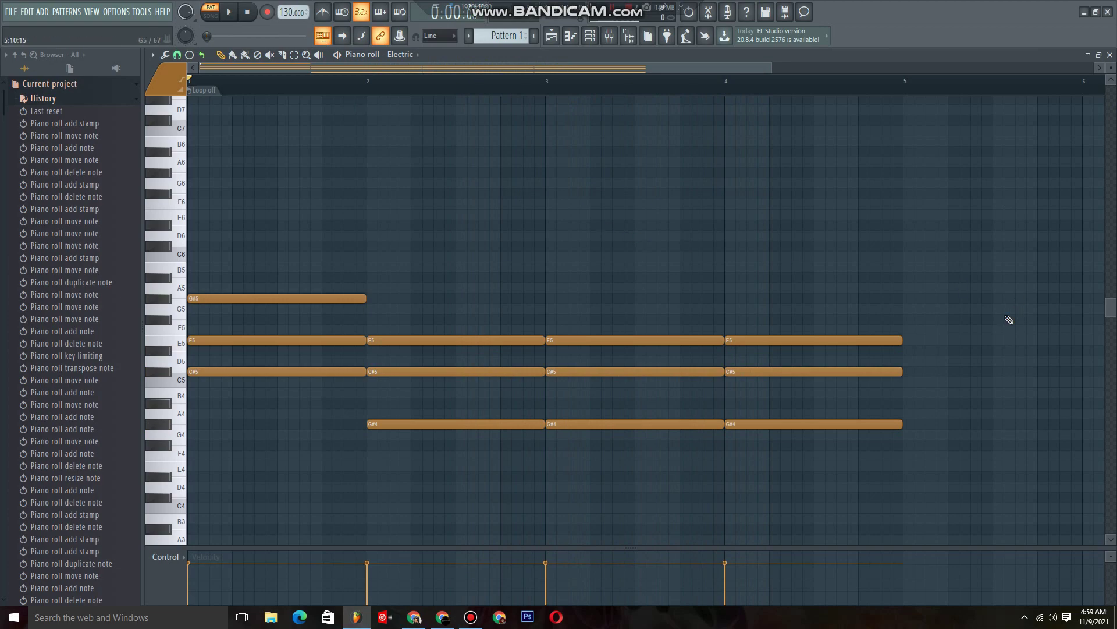
# Delete all notes of the limited progression from the piano roll.
pyautogui.hotkey('ctrl', 'a')
pyautogui.press('Delete')
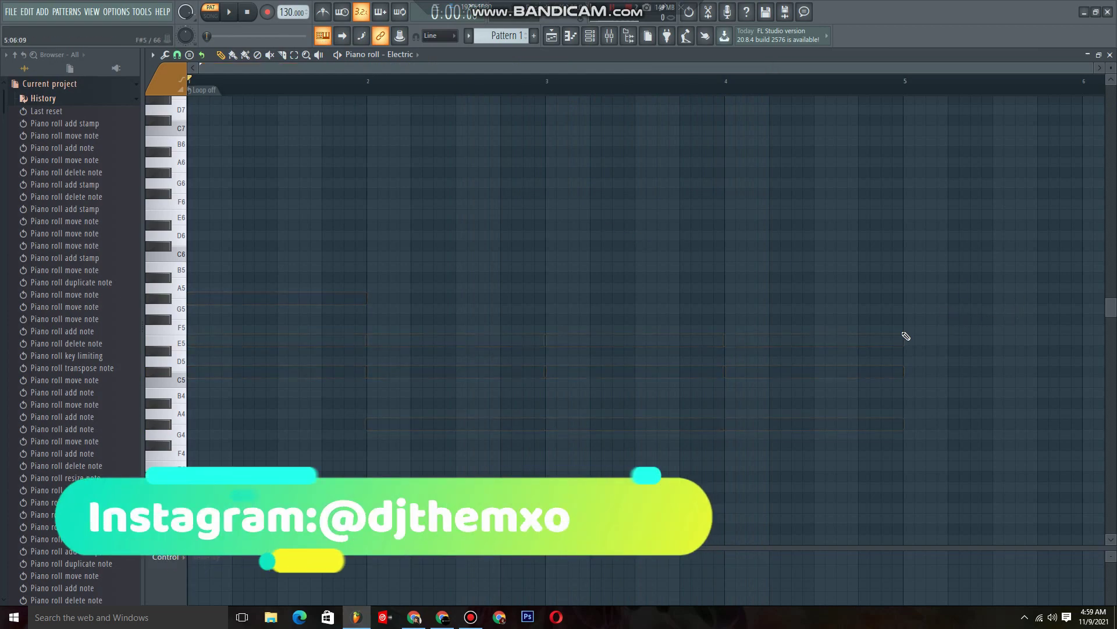
# Collapse the browser and open the Mxo Midi Chords folder within Amapiano packs, MXO Collection, MXO Sample Pack 4, Samples.
pyautogui.click(17, 54)
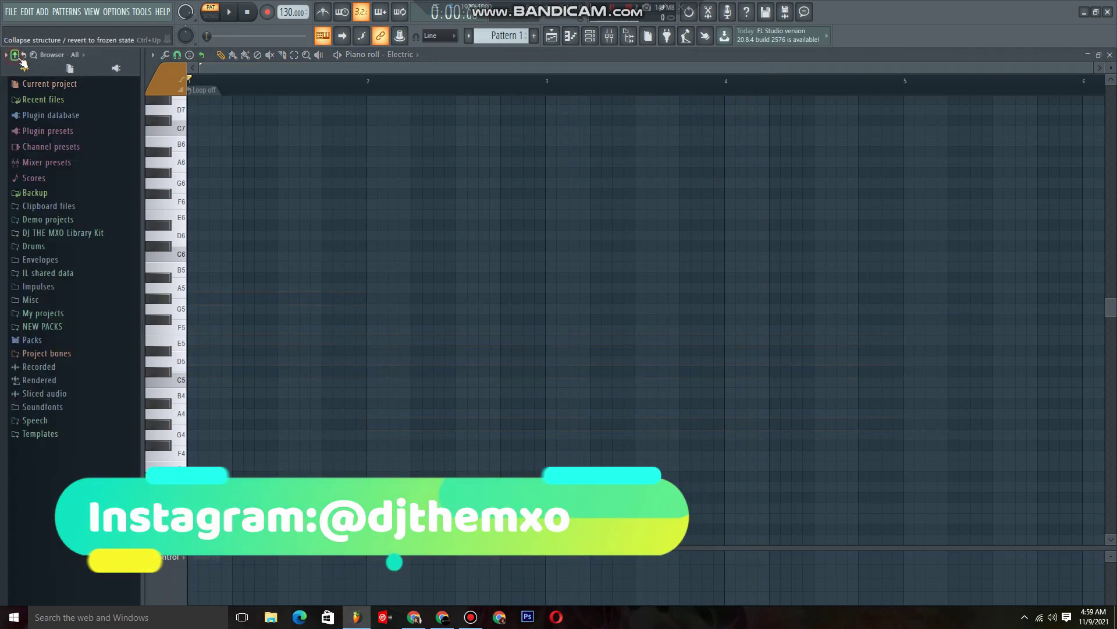
pyautogui.click(63, 232)
pyautogui.click(53, 247)
pyautogui.click(58, 286)
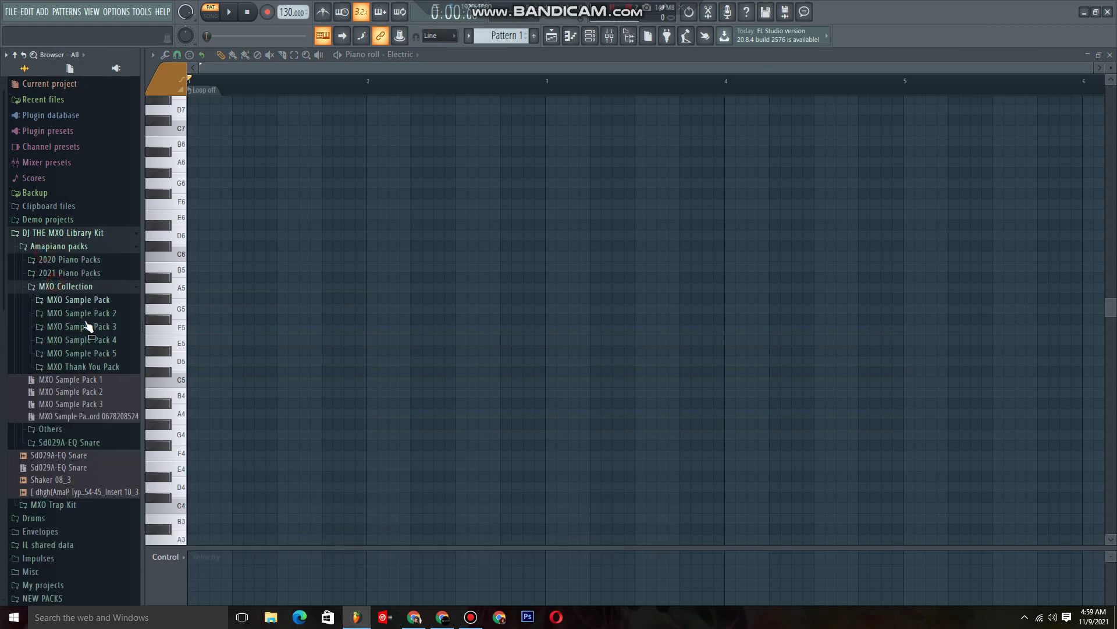
pyautogui.click(96, 341)
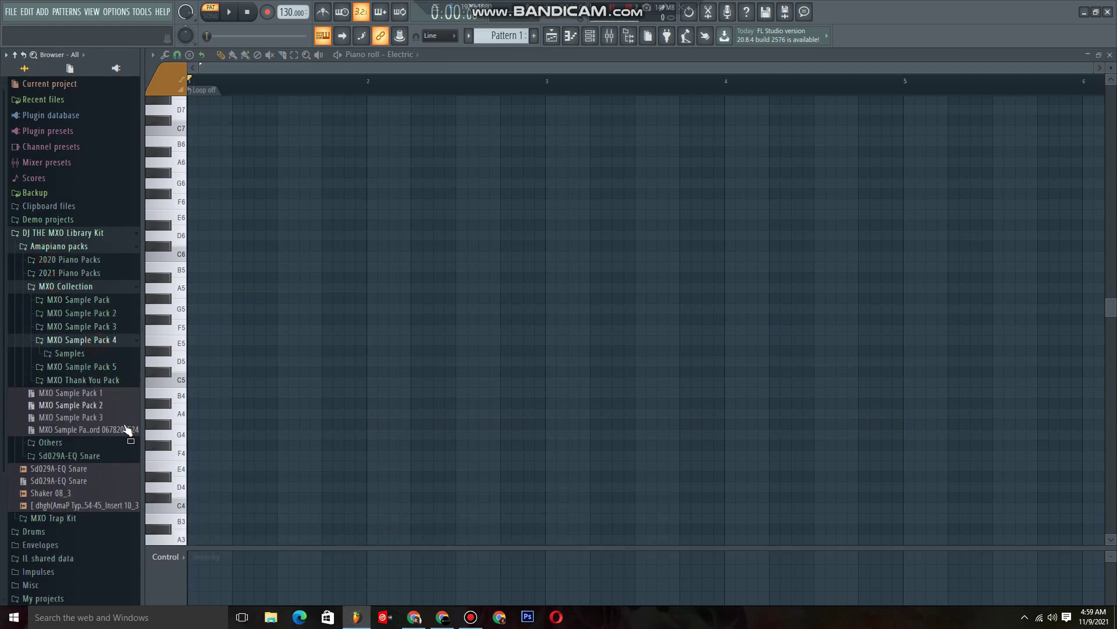
pyautogui.click(60, 355)
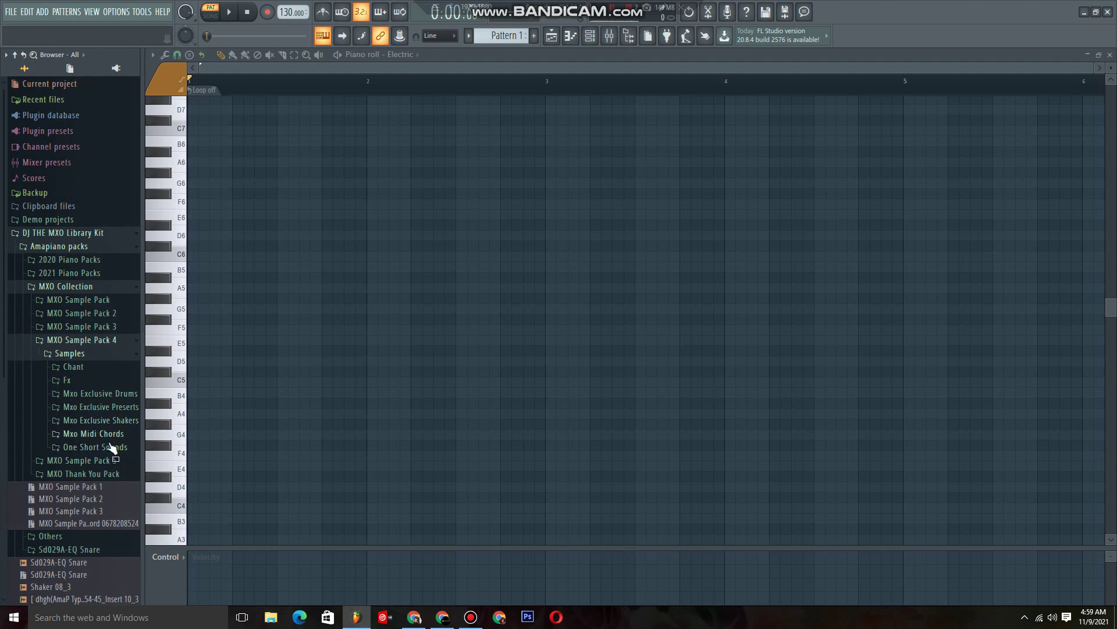
pyautogui.click(102, 436)
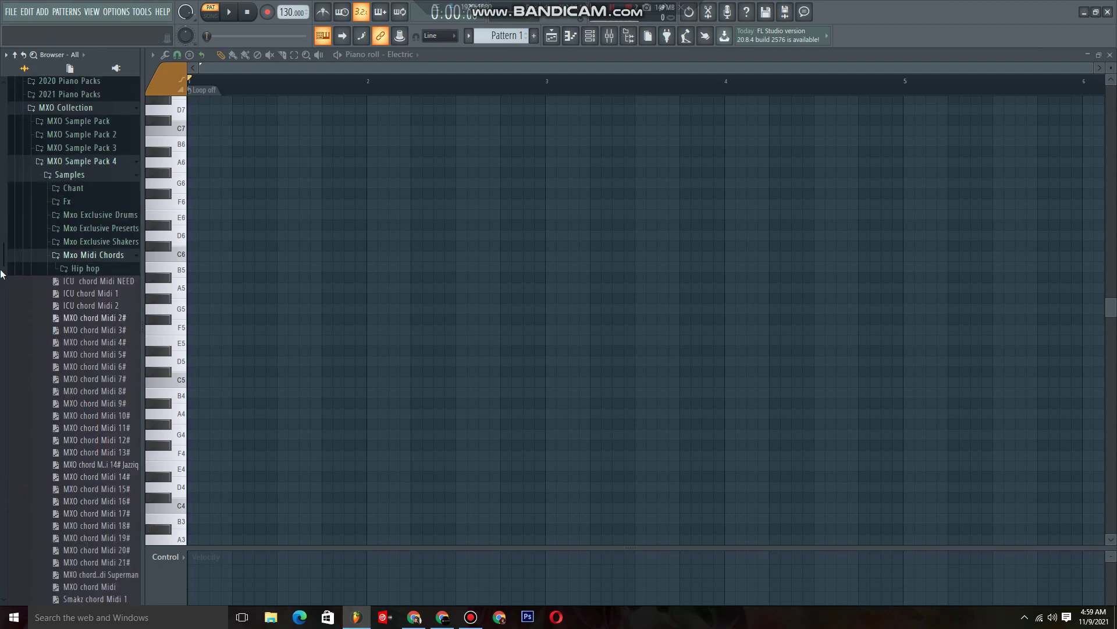
pyautogui.scroll(-3, 40, 339)
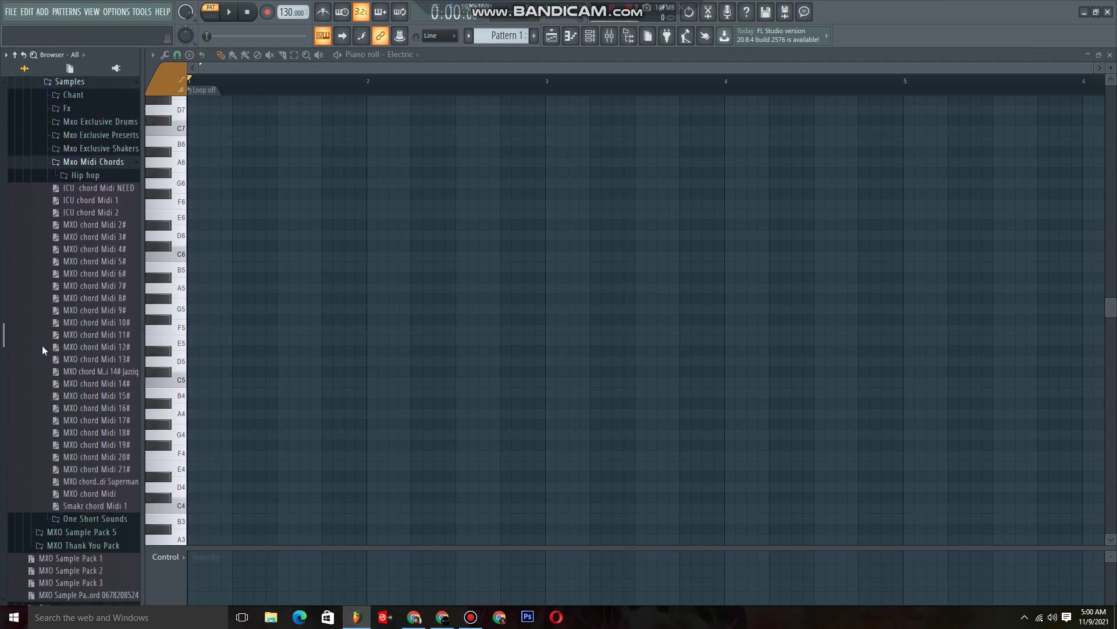
# Import the "ICU chord Midi NEED" file into the piano roll and delete the stray G5 note after bar 6.
pyautogui.moveTo(87, 190); pyautogui.dragTo(87, 192)
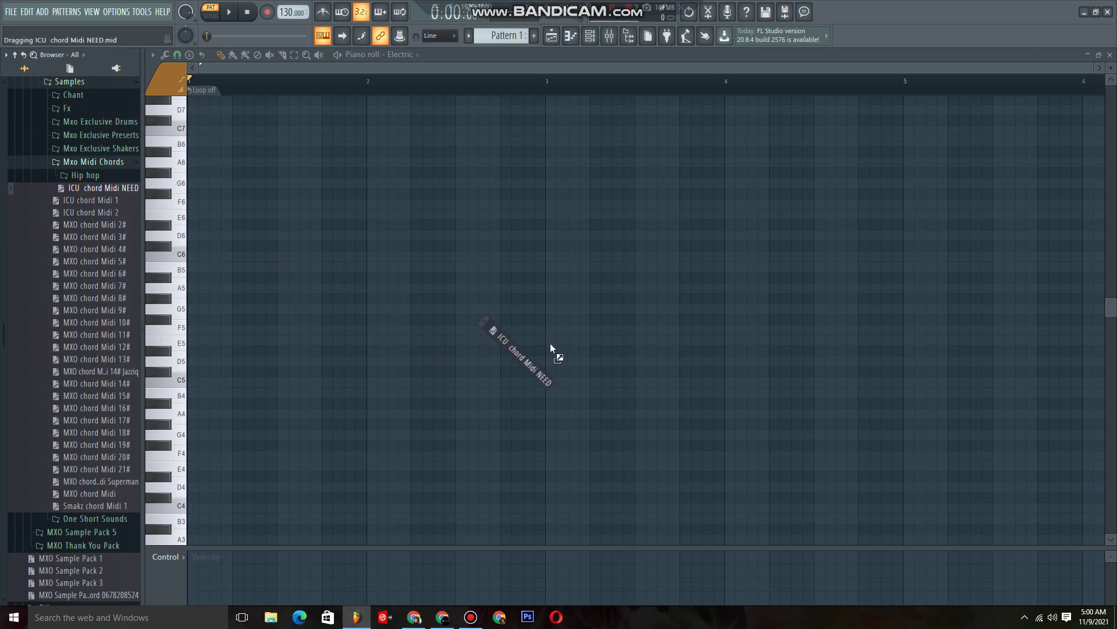
pyautogui.moveTo(550, 344); pyautogui.dragTo(508, 336)
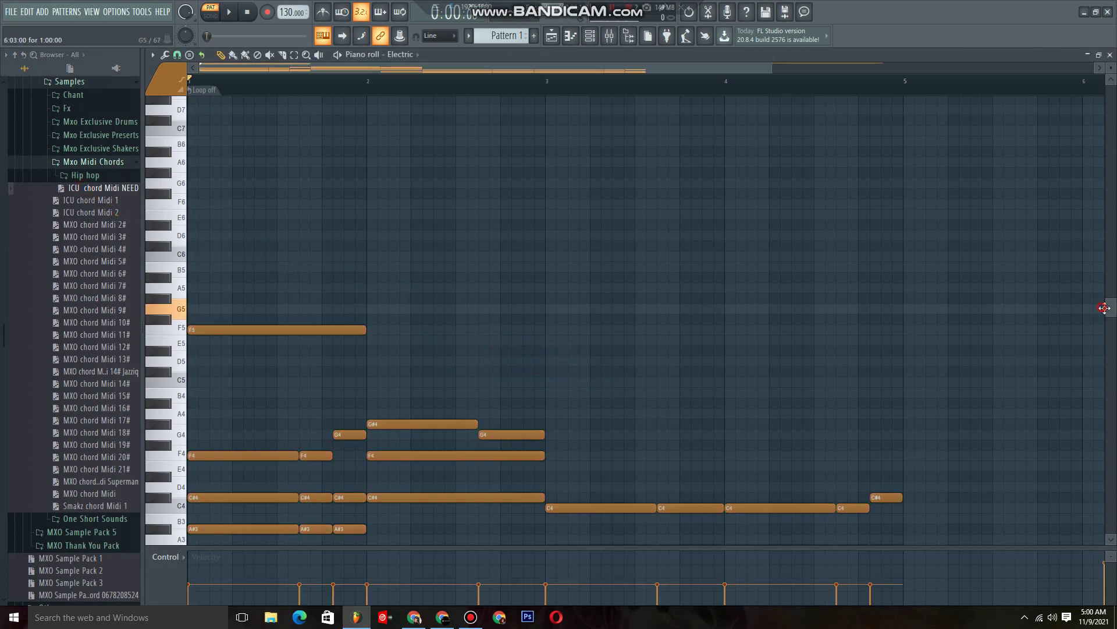
pyautogui.moveTo(601, 67); pyautogui.dragTo(787, 102)
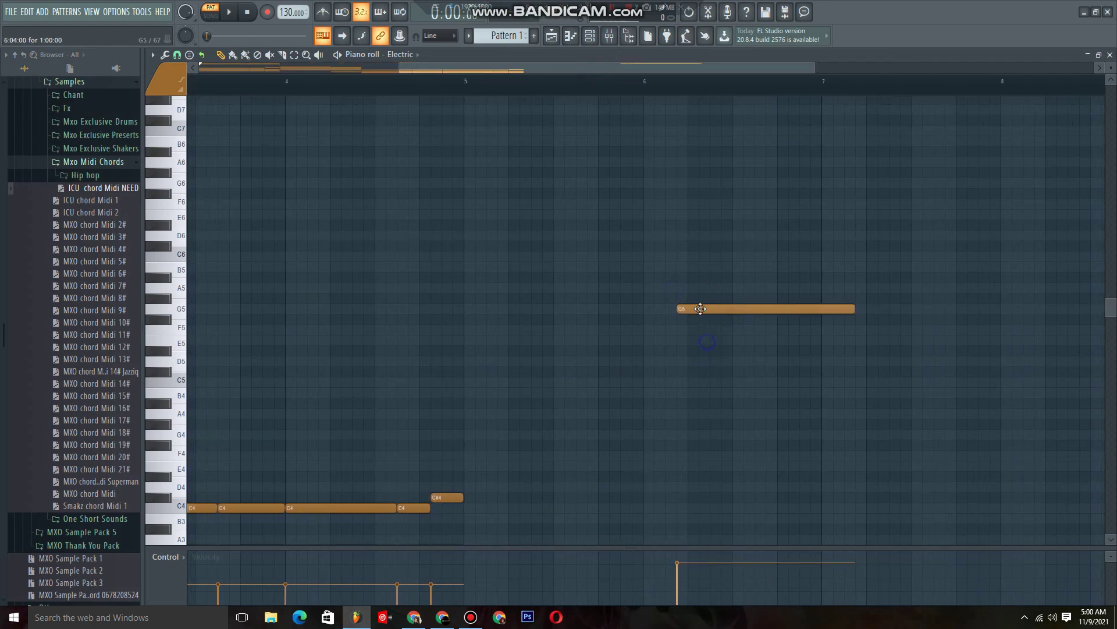
pyautogui.rightClick(700, 309)
# Import the "Smakz chord Midi 1" file into the piano roll and play the pattern.
pyautogui.moveTo(96, 346); pyautogui.dragTo(102, 432)
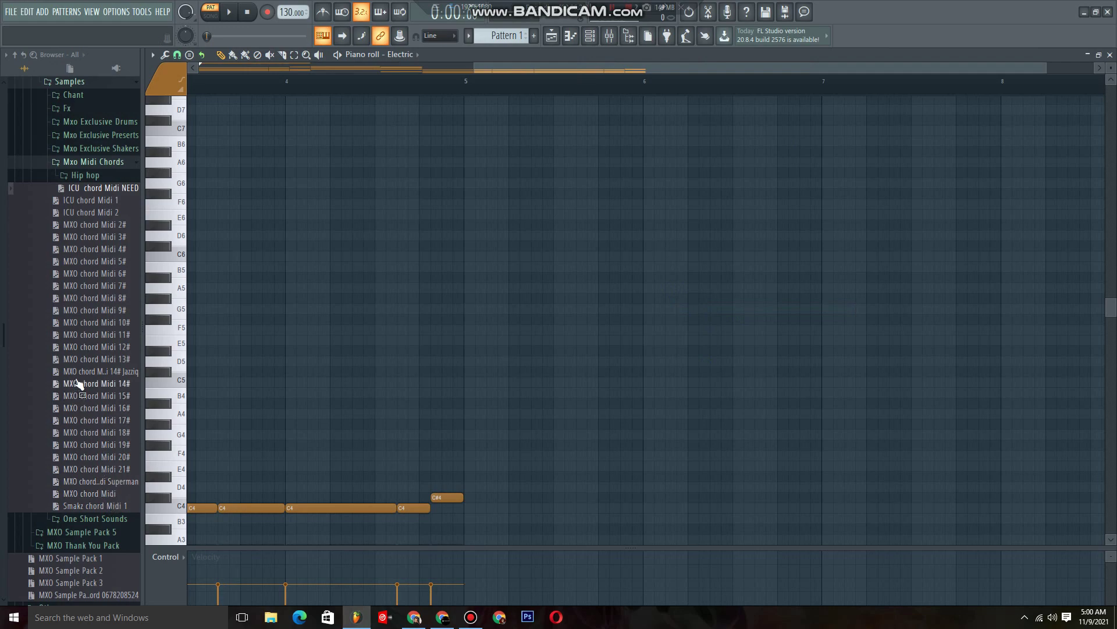
pyautogui.moveTo(112, 506); pyautogui.dragTo(669, 467)
pyautogui.press('space')
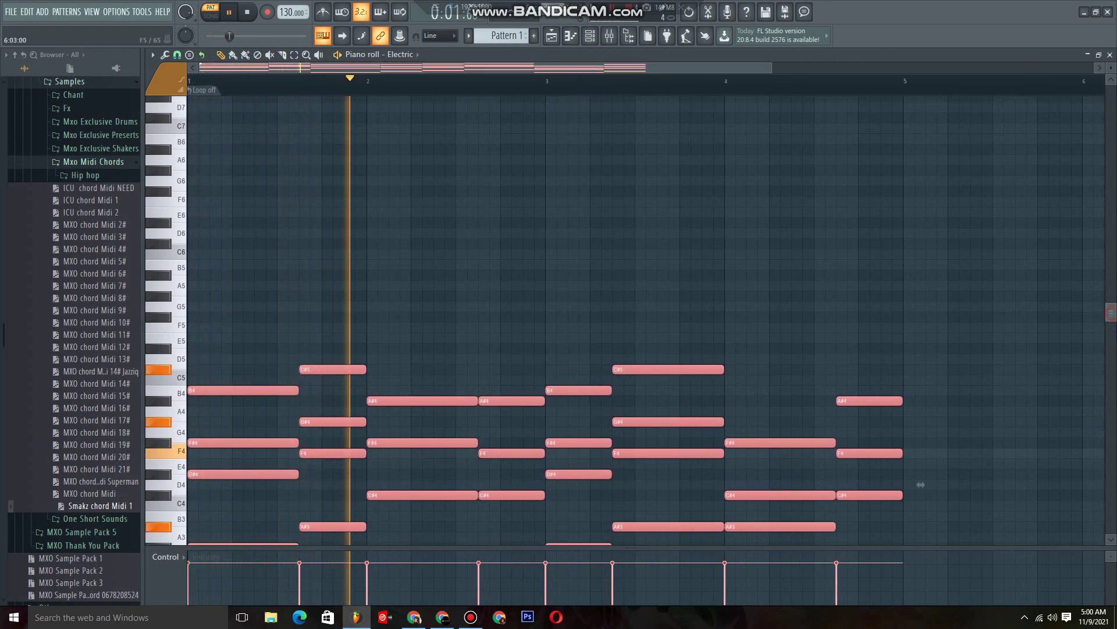
pyautogui.scroll(-5, 922, 349)
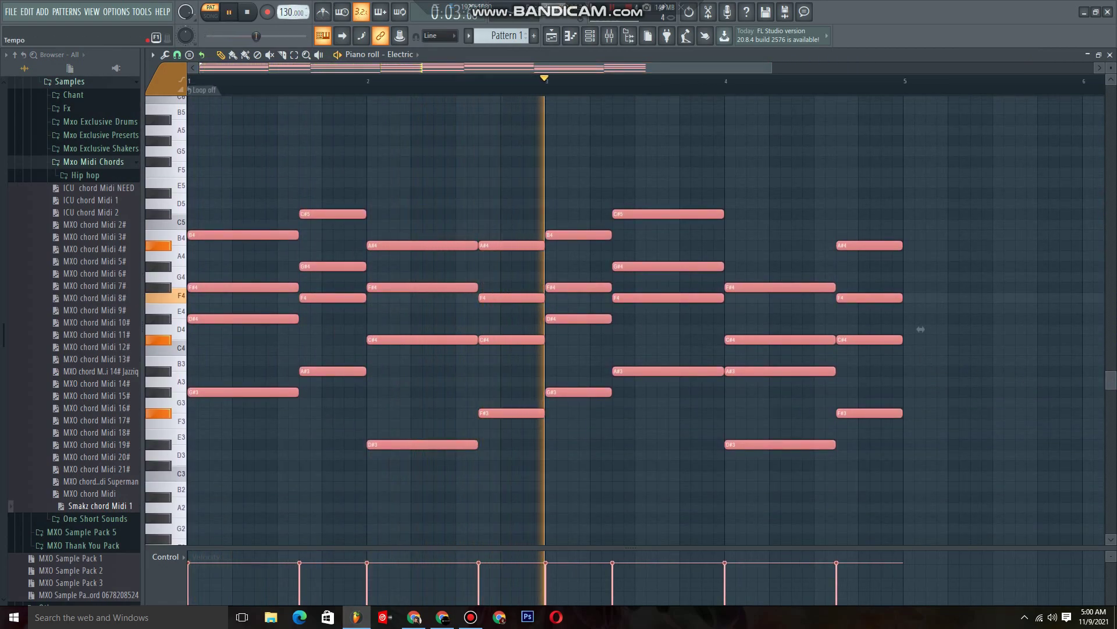
# Set the project tempo to 111 BPM and stop playback.
pyautogui.moveTo(293, 12); pyautogui.dragTo(292, 35)
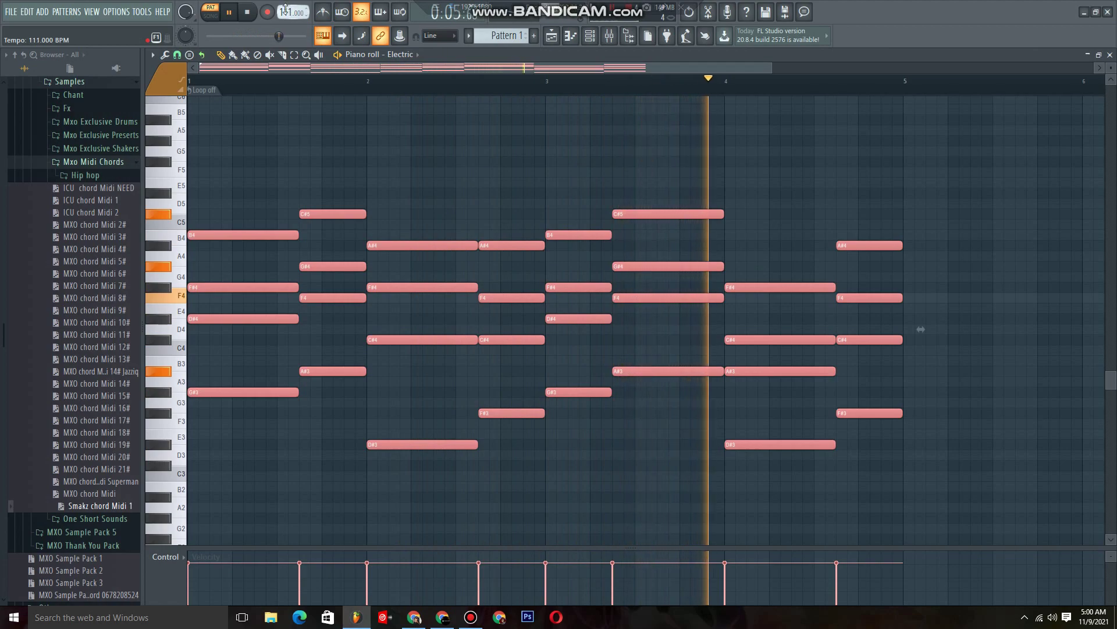
pyautogui.press('space')
# Try limiting the chords to the C# Major chord with the piano roll limiter and play the result.
pyautogui.click(166, 55)
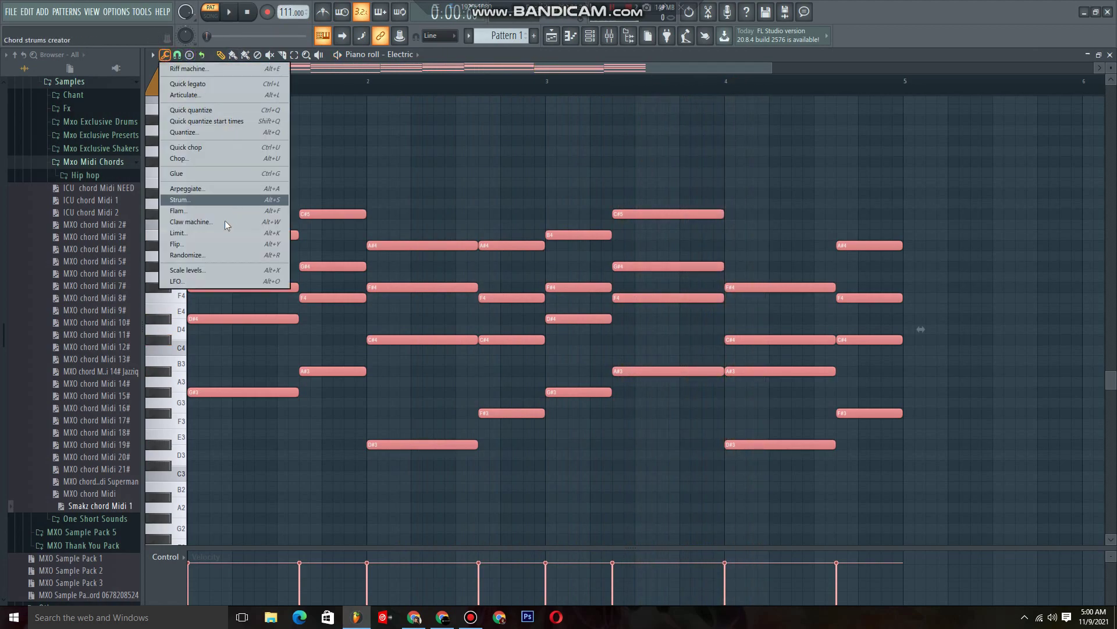
pyautogui.click(241, 236)
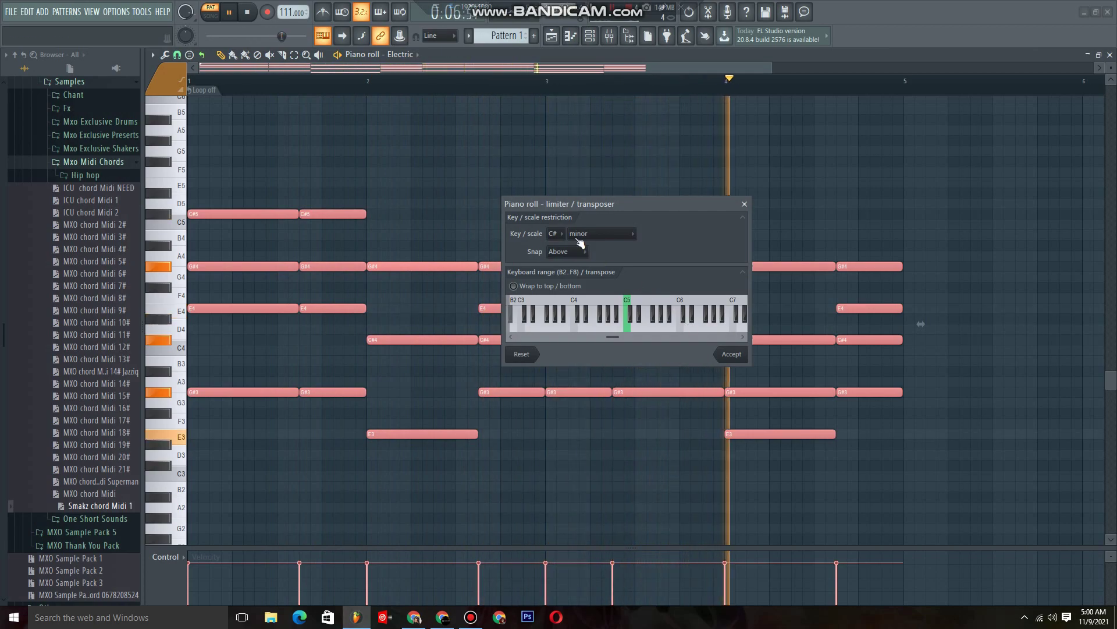
pyautogui.click(607, 236)
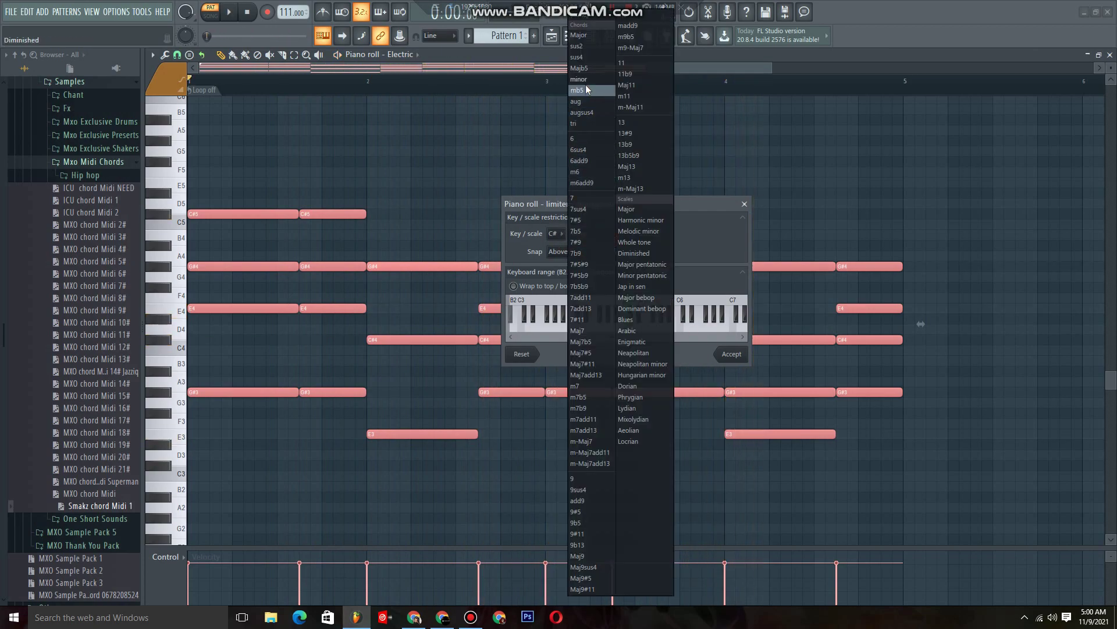
pyautogui.click(580, 35)
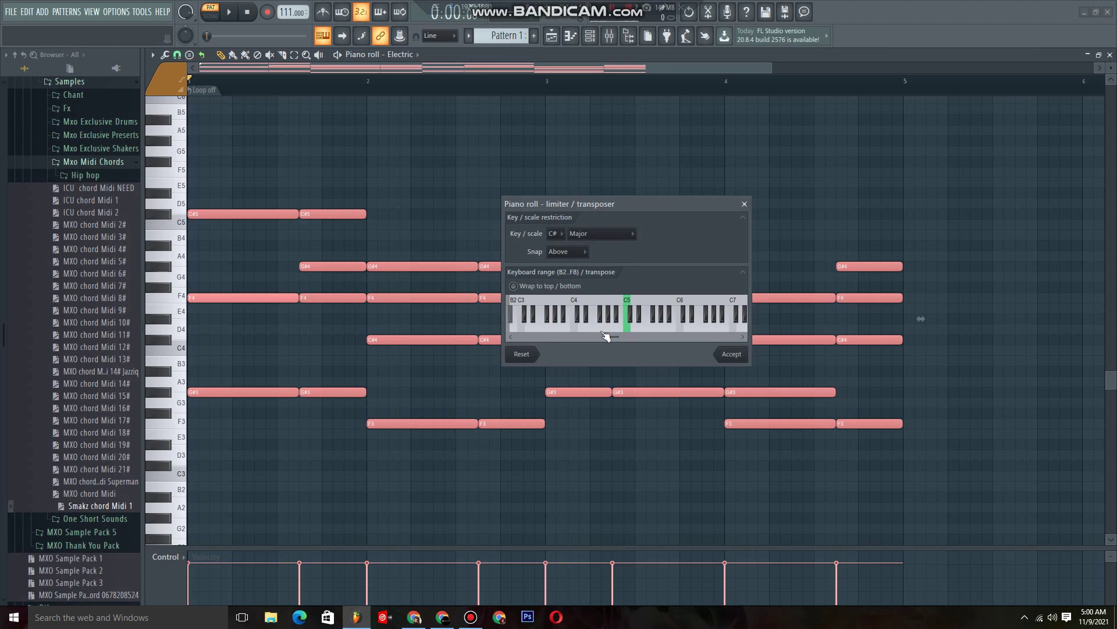
pyautogui.press('space')
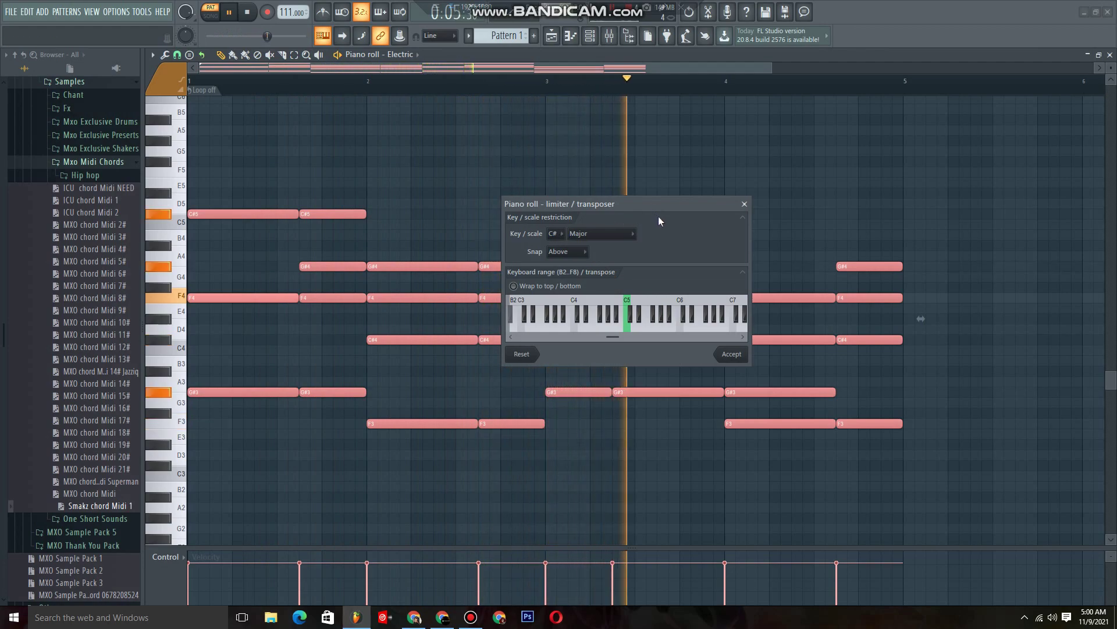
pyautogui.scroll(1, 665, 228)
pyautogui.click(745, 204)
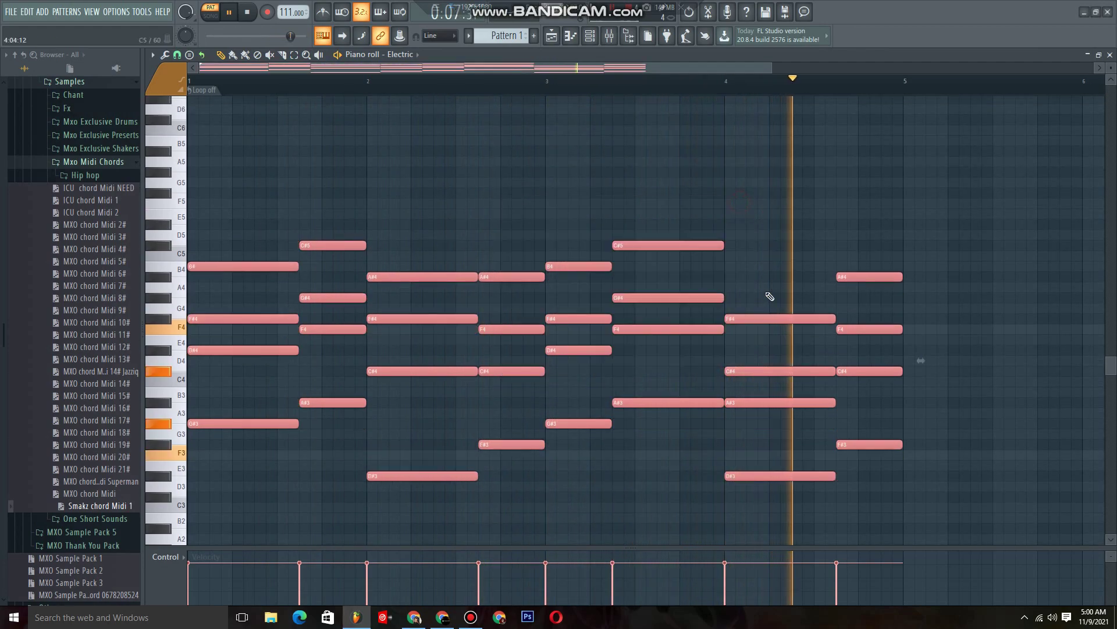
# Transpose all the chords up one octave and limit them to G minor with snap set to Above.
pyautogui.hotkey('ctrl', 'Up')
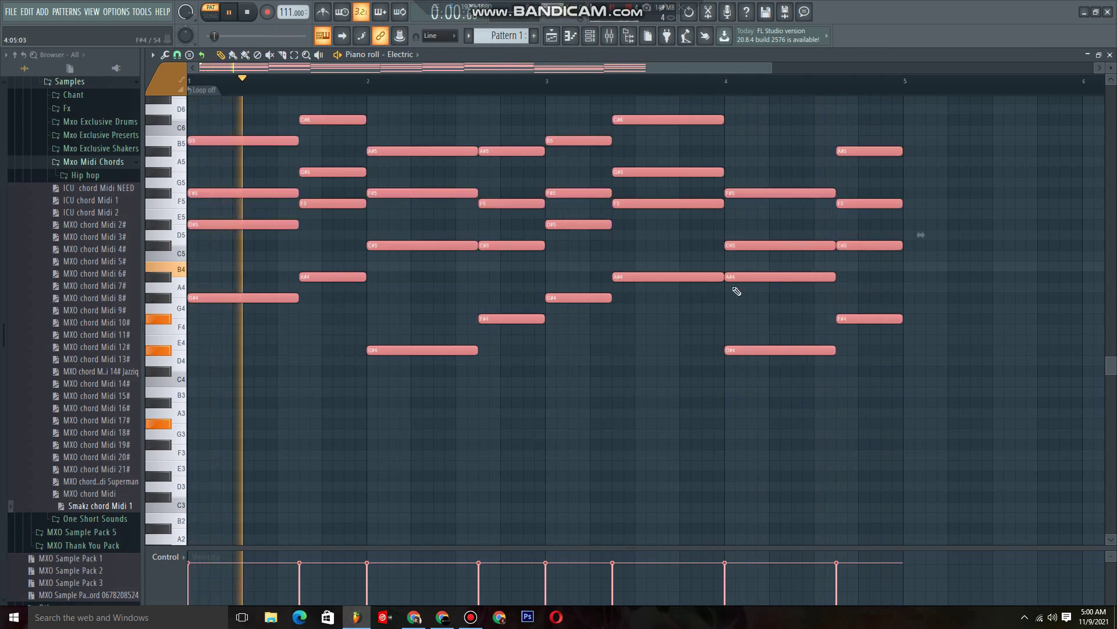
pyautogui.press('space')
pyautogui.click(165, 54)
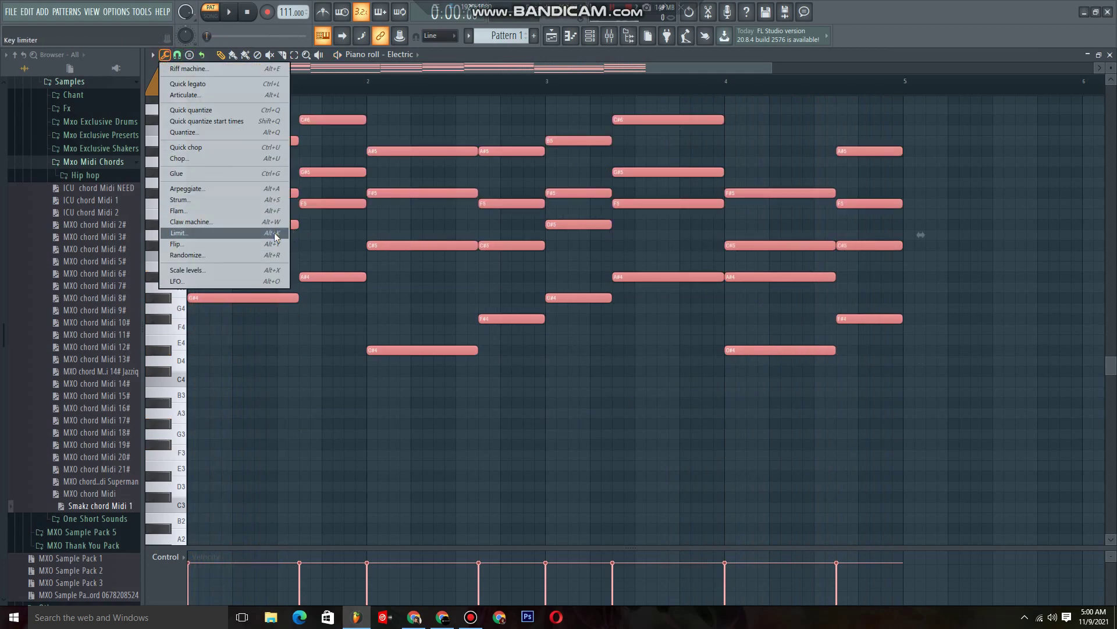
pyautogui.click(278, 235)
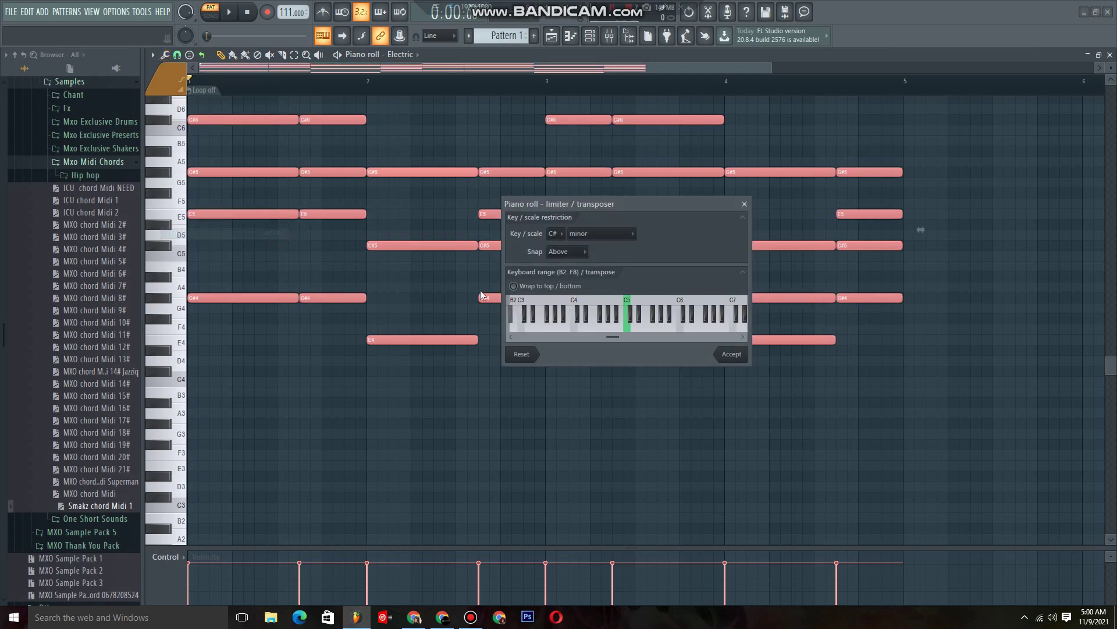
pyautogui.click(555, 234)
pyautogui.click(561, 325)
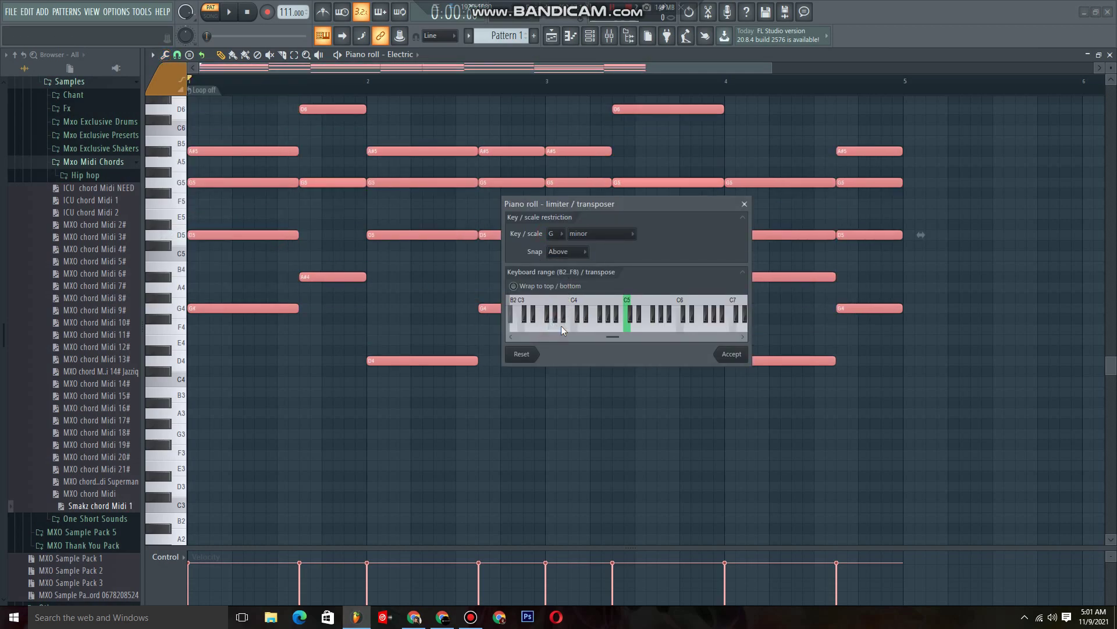
pyautogui.press('space')
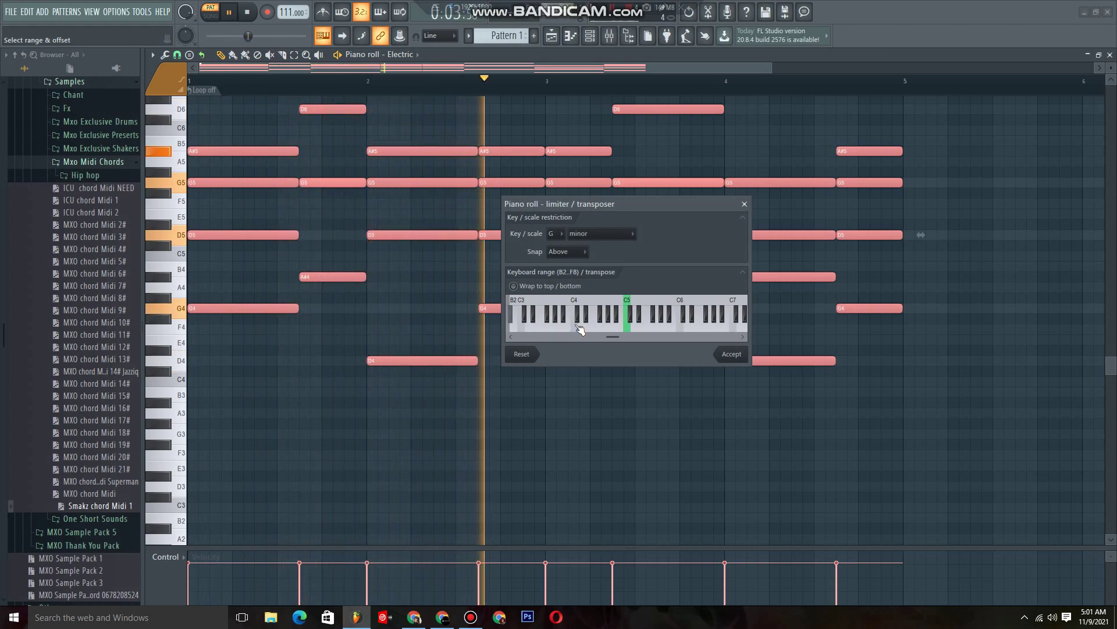
pyautogui.click(731, 354)
pyautogui.press('space')
# Set the playback position late in bar 1 and listen to the chords from there.
pyautogui.click(553, 413)
pyautogui.rightClick(612, 414)
pyautogui.click(291, 82)
pyautogui.press('space')
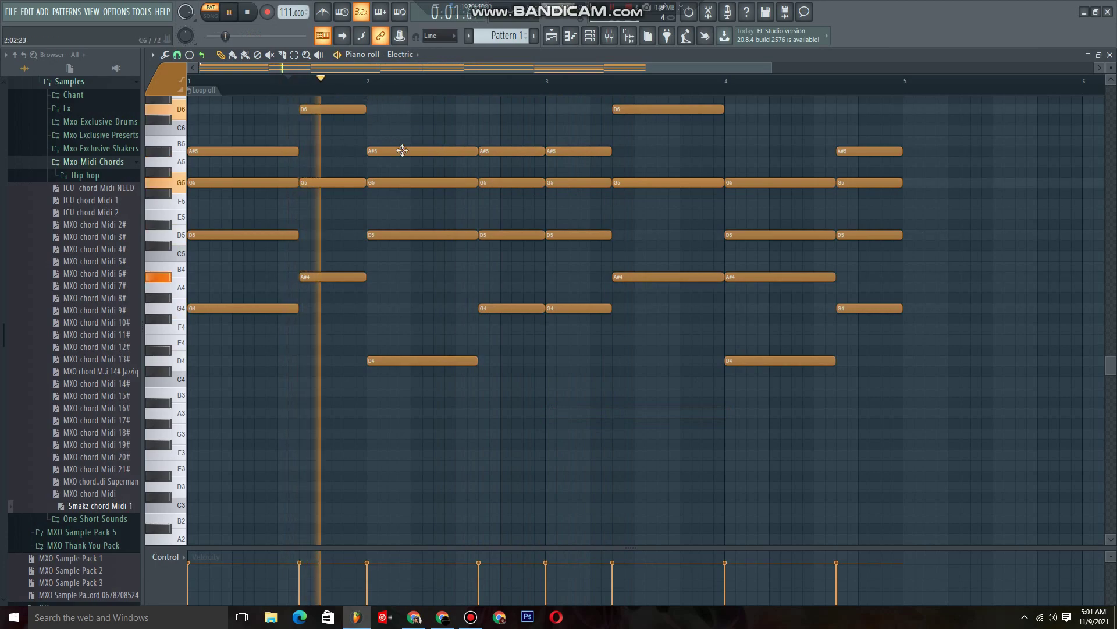
pyautogui.press('space')
# Move the A#5 note of the chord at the start of bar 2 down to C5 and play the change.
pyautogui.moveTo(414, 163)
pyautogui.mouseDown()
pyautogui.moveTo(395, 138)
pyautogui.moveTo(364, 150)
pyautogui.moveTo(466, 155)
pyautogui.mouseUp()
pyautogui.press('space')
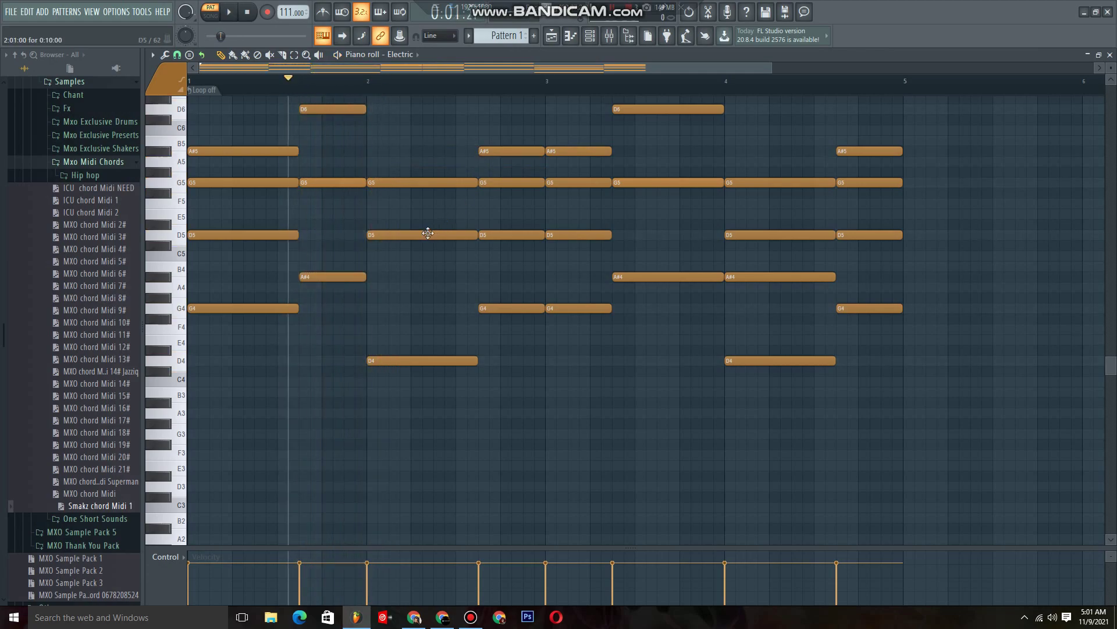
pyautogui.moveTo(382, 181)
pyautogui.mouseDown()
pyautogui.moveTo(382, 227)
pyautogui.moveTo(386, 175)
pyautogui.mouseUp()
pyautogui.moveTo(388, 259)
pyautogui.mouseDown()
pyautogui.moveTo(377, 279)
pyautogui.moveTo(365, 252)
pyautogui.mouseUp()
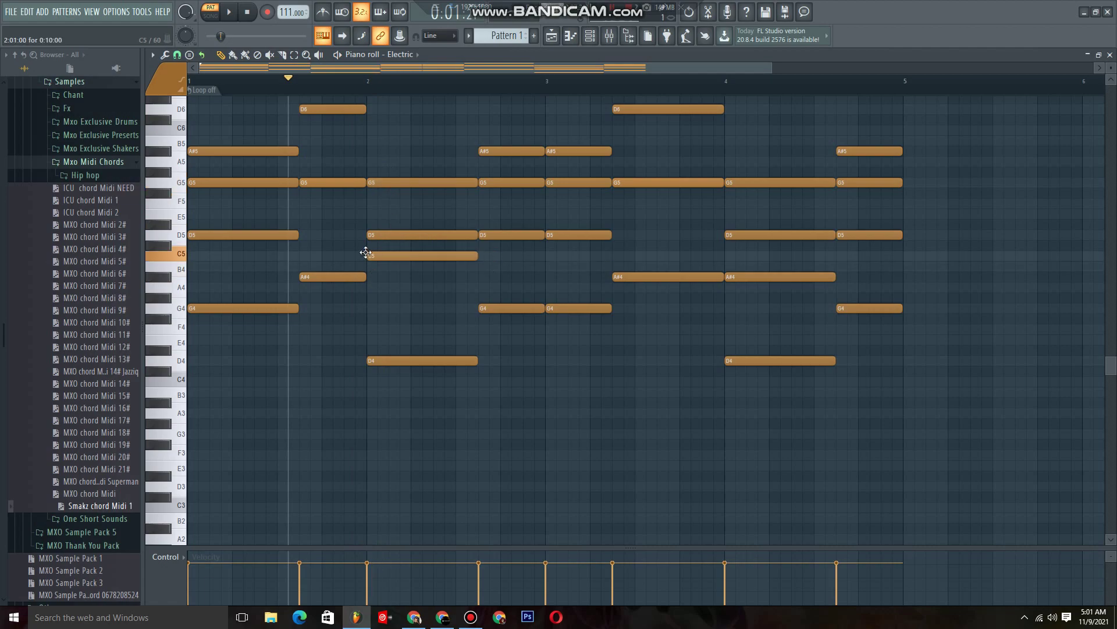
pyautogui.press('space')
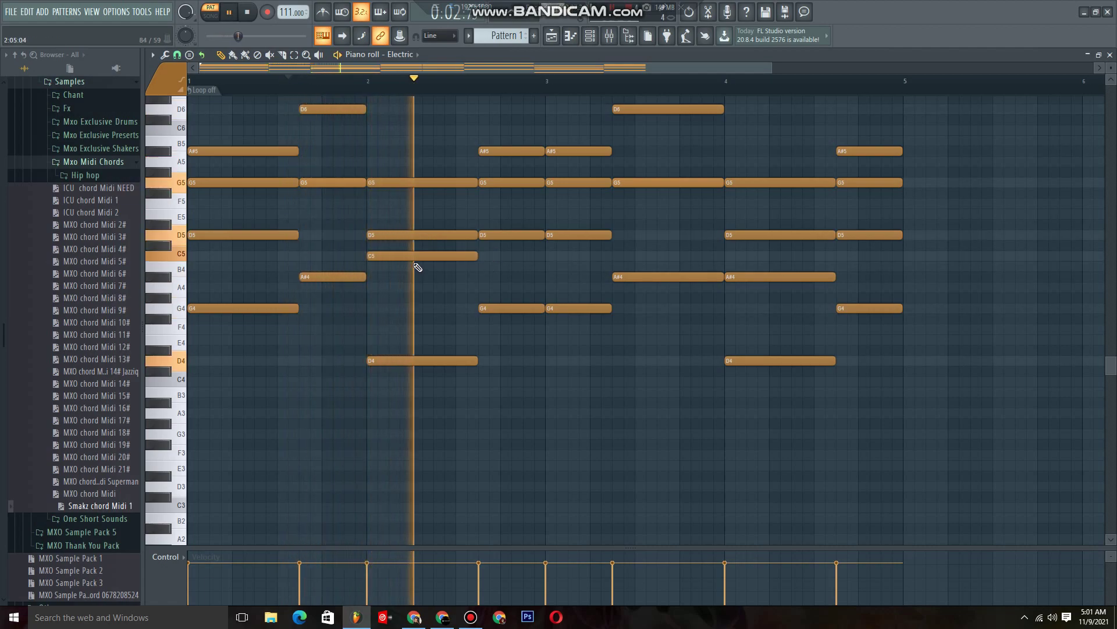
pyautogui.press('space')
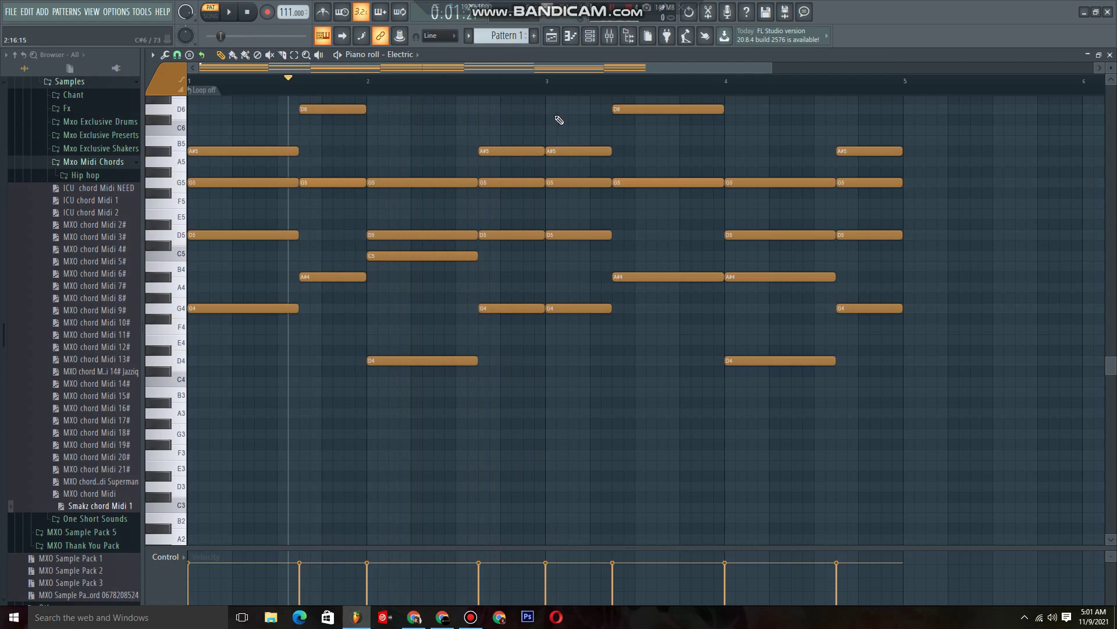
# Replace the chords in bars 3 and 4 with a copy of the bar 1 and 2 chords and play the pattern.
pyautogui.click(294, 54)
pyautogui.moveTo(946, 97); pyautogui.dragTo(553, 422)
pyautogui.press('Delete')
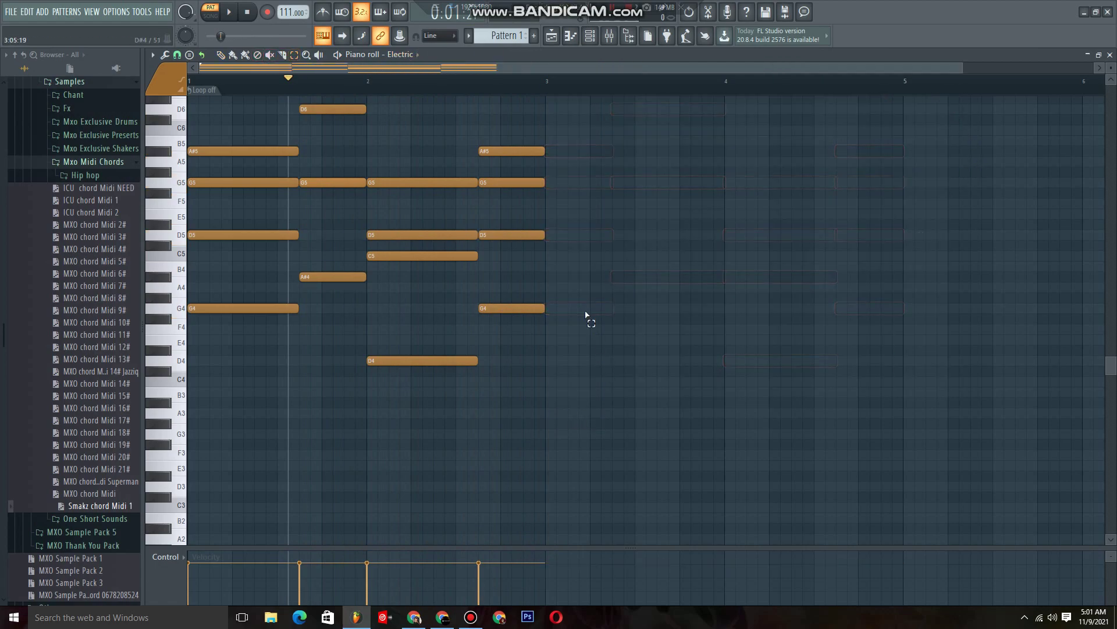
pyautogui.hotkey('ctrl', 'z')
pyautogui.press('space')
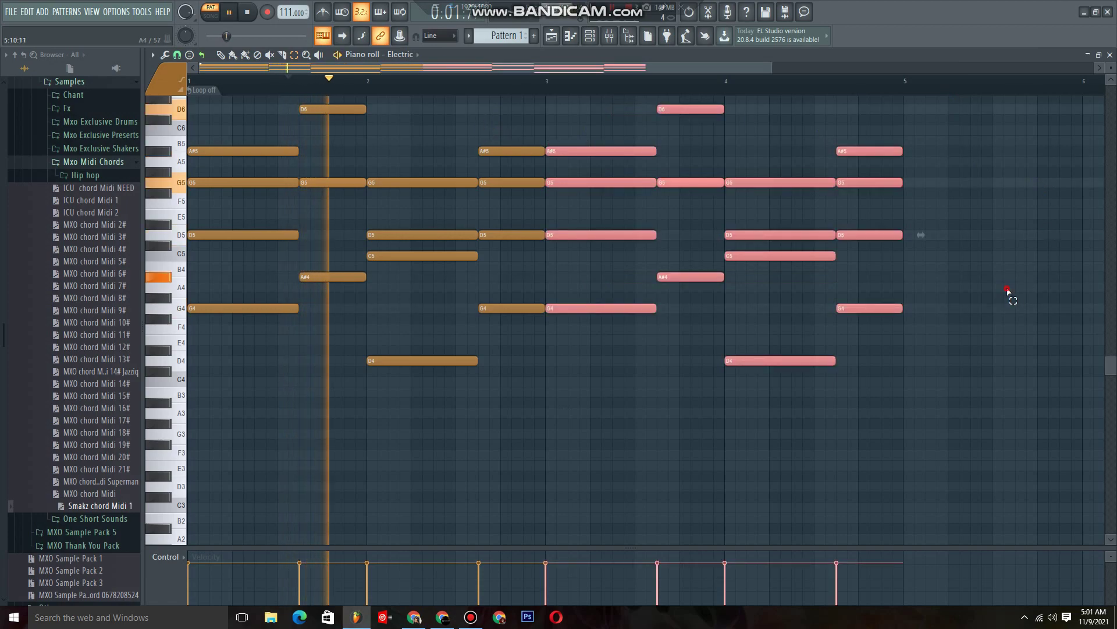
# Transpose all the chords down one octave, listen to the pattern and stop playback.
pyautogui.click(1011, 330)
pyautogui.hotkey('ctrl', 'Down')
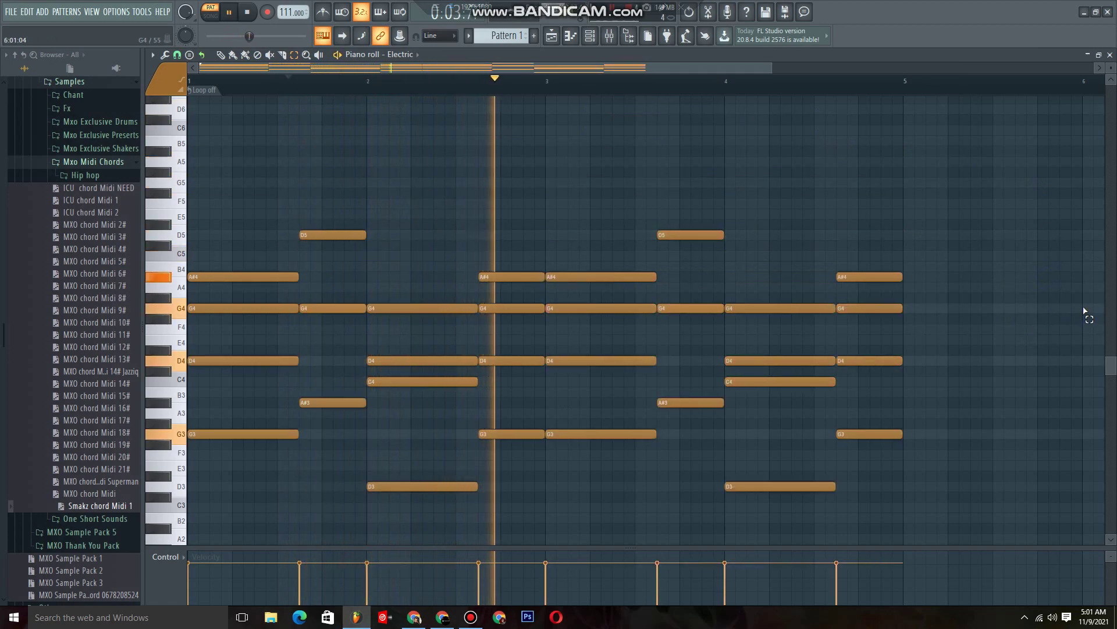
pyautogui.scroll(1, 640, 320)
pyautogui.moveTo(1111, 357); pyautogui.dragTo(1113, 366)
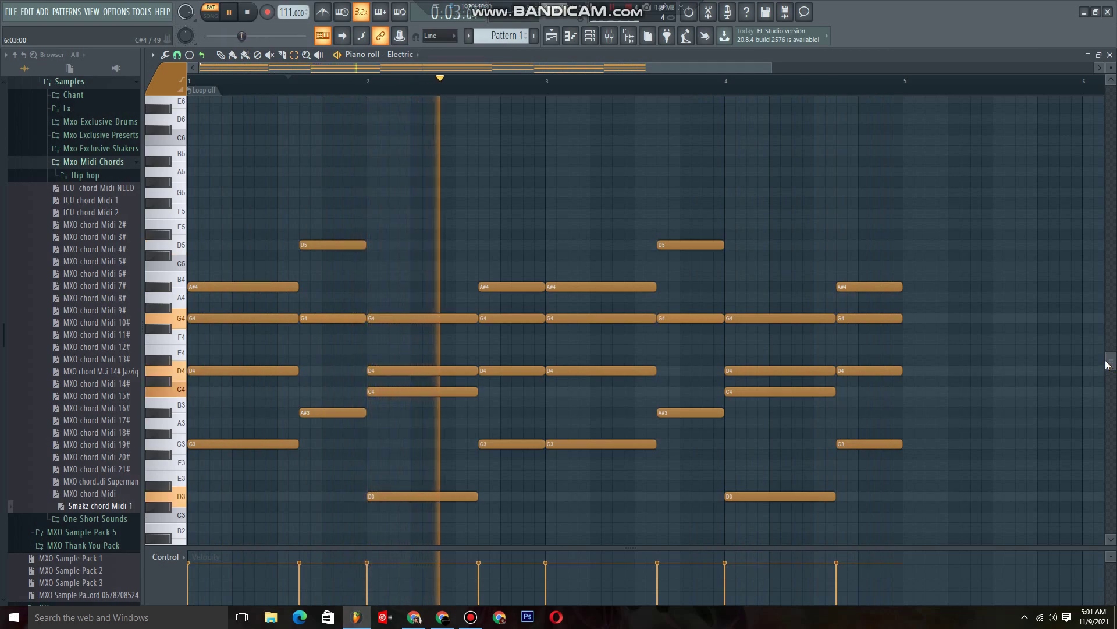
pyautogui.press('space')
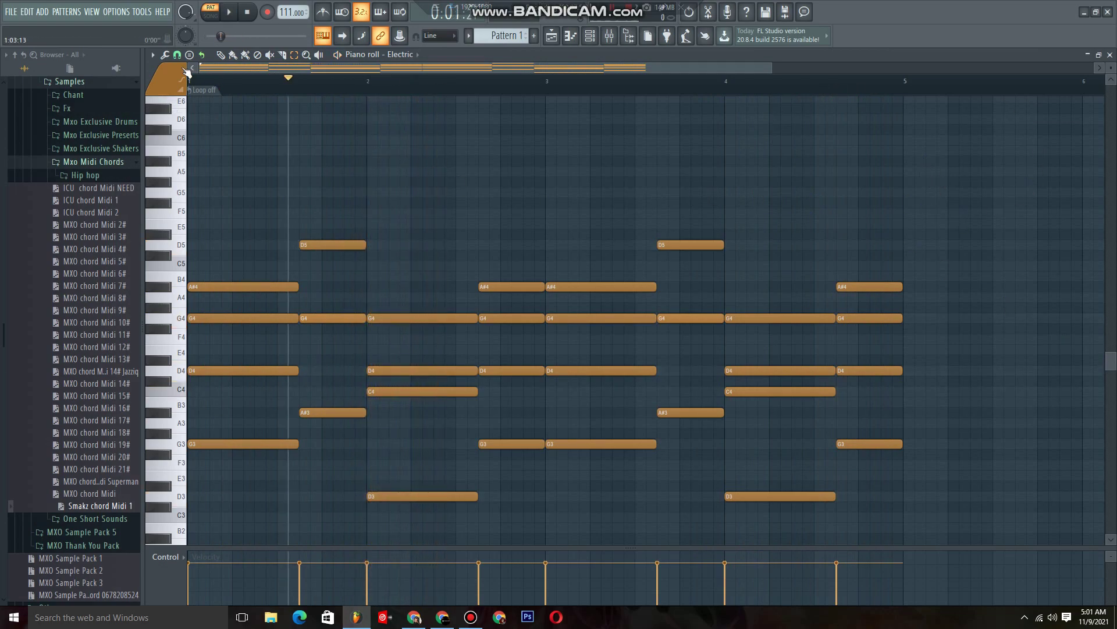
# Open the limiter for the chords and set the transposition to +2 during playback.
pyautogui.click(168, 55)
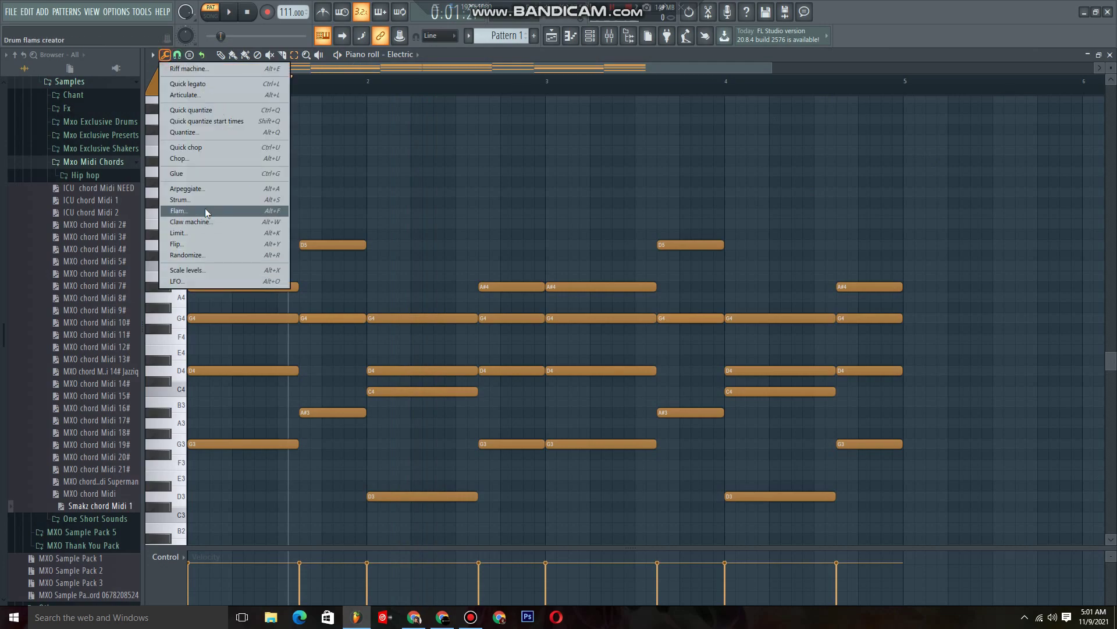
pyautogui.click(260, 234)
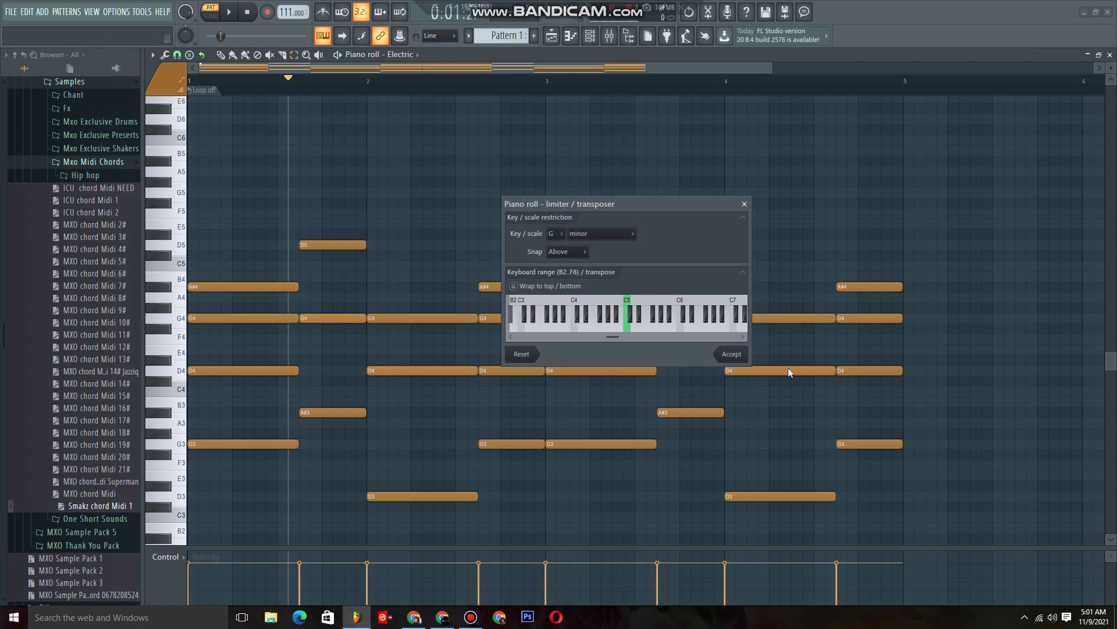
pyautogui.moveTo(515, 308); pyautogui.dragTo(588, 309)
pyautogui.press('space')
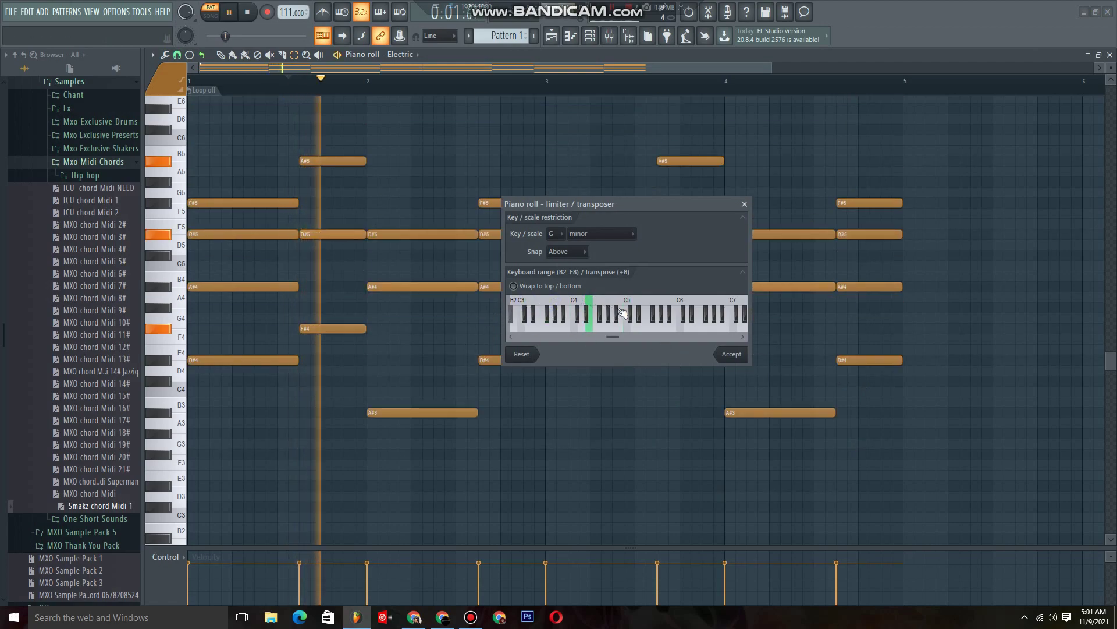
pyautogui.moveTo(615, 312); pyautogui.dragTo(636, 315)
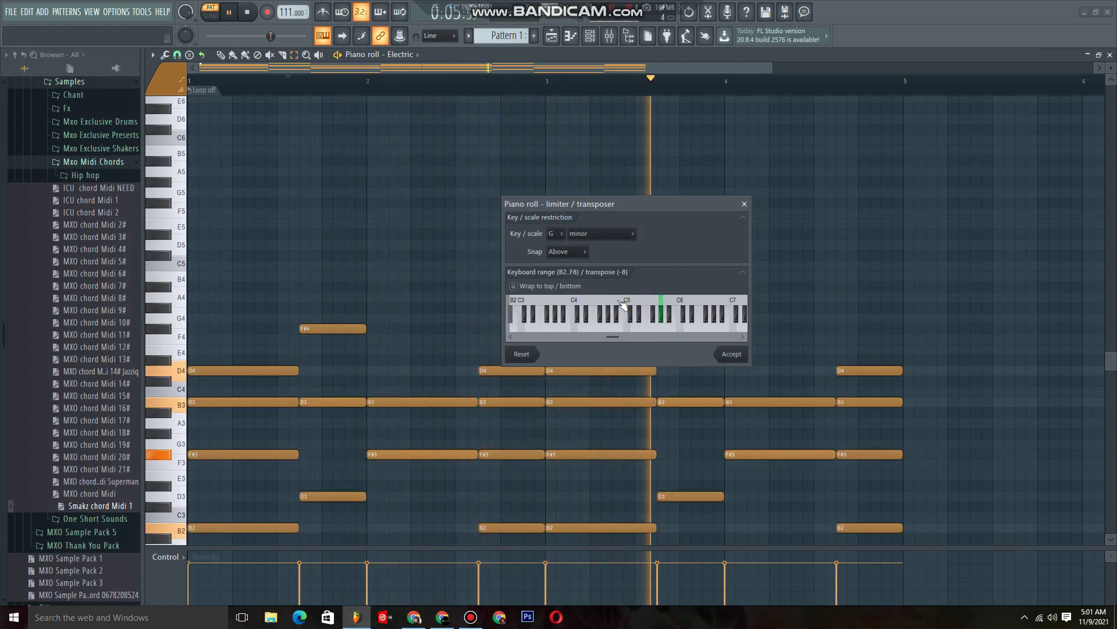
pyautogui.click(617, 308)
# Set the limiter's base key to C with the minor chord, accept the changes and close the piano roll.
pyautogui.click(553, 233)
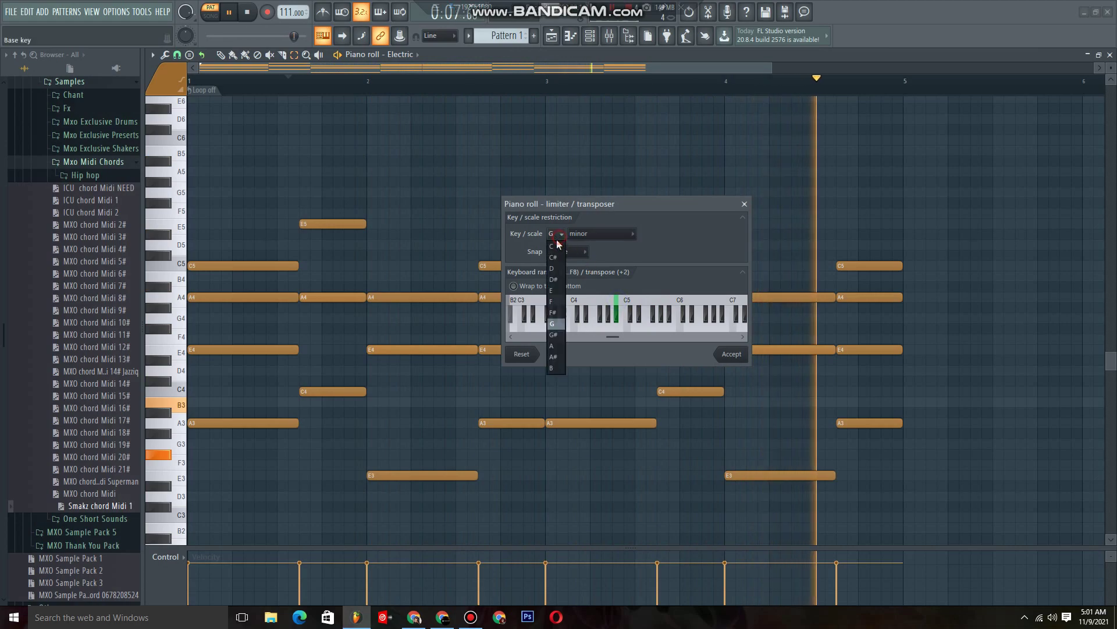
pyautogui.click(555, 252)
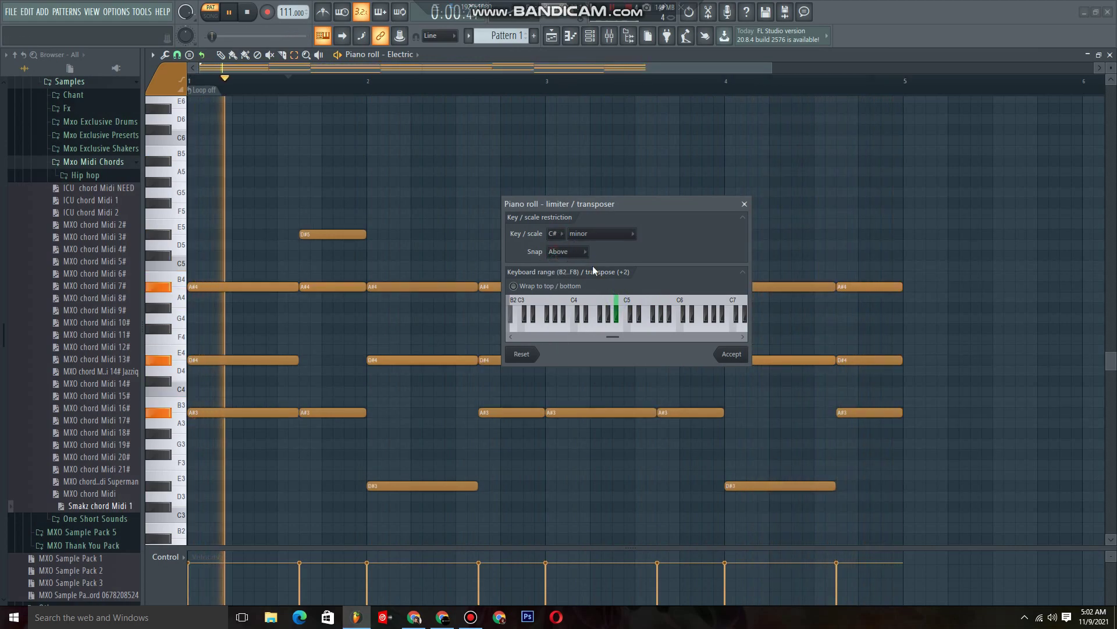
pyautogui.click(553, 234)
pyautogui.click(559, 248)
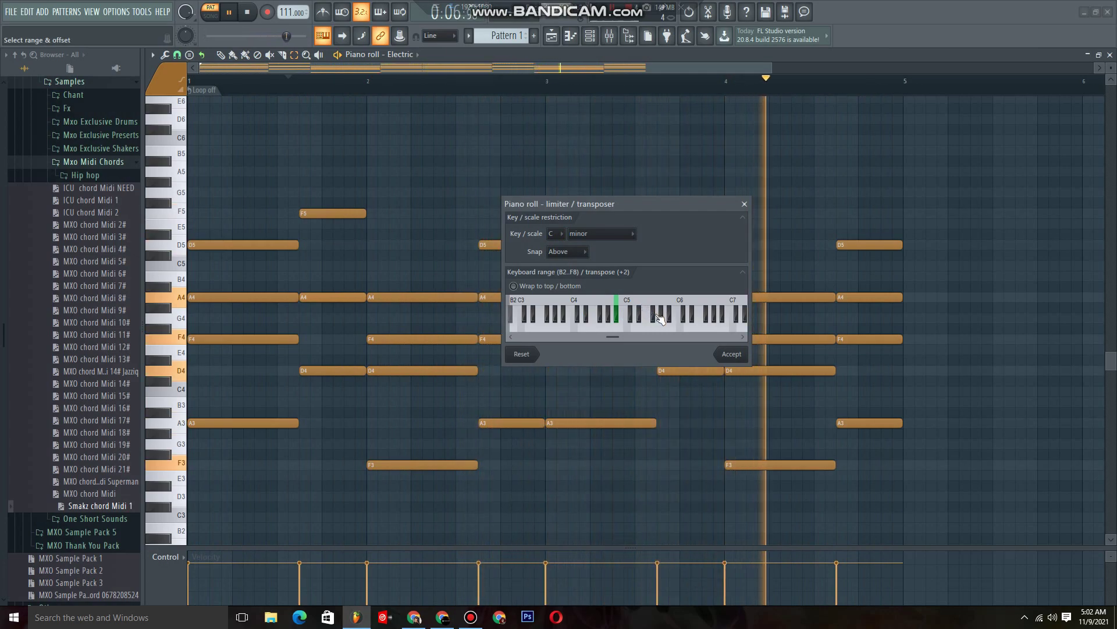
pyautogui.click(731, 354)
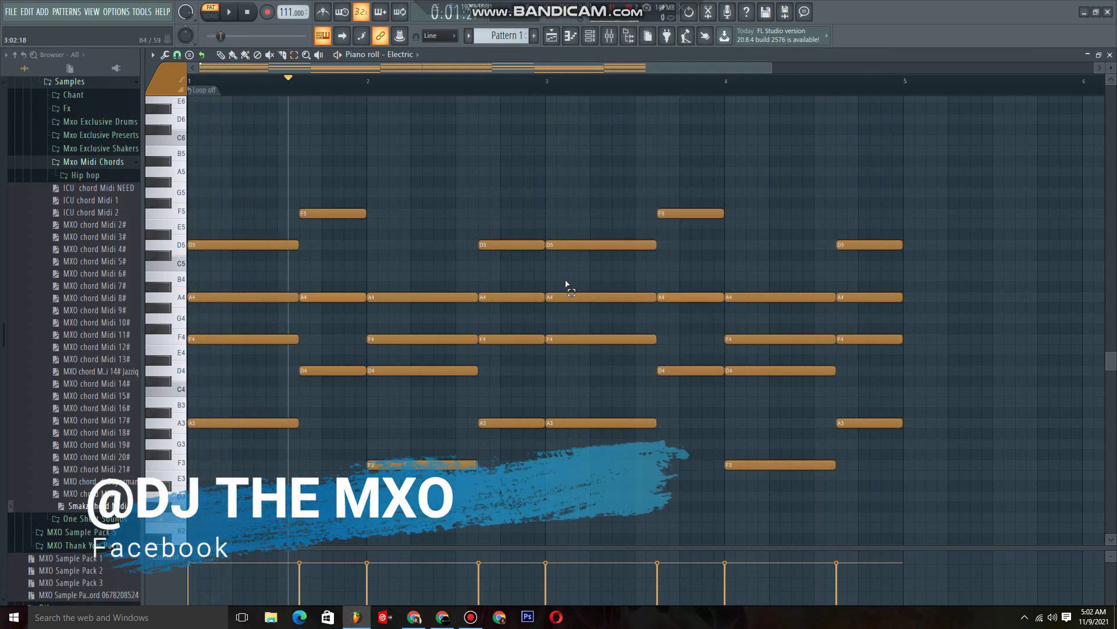
pyautogui.click(1110, 55)
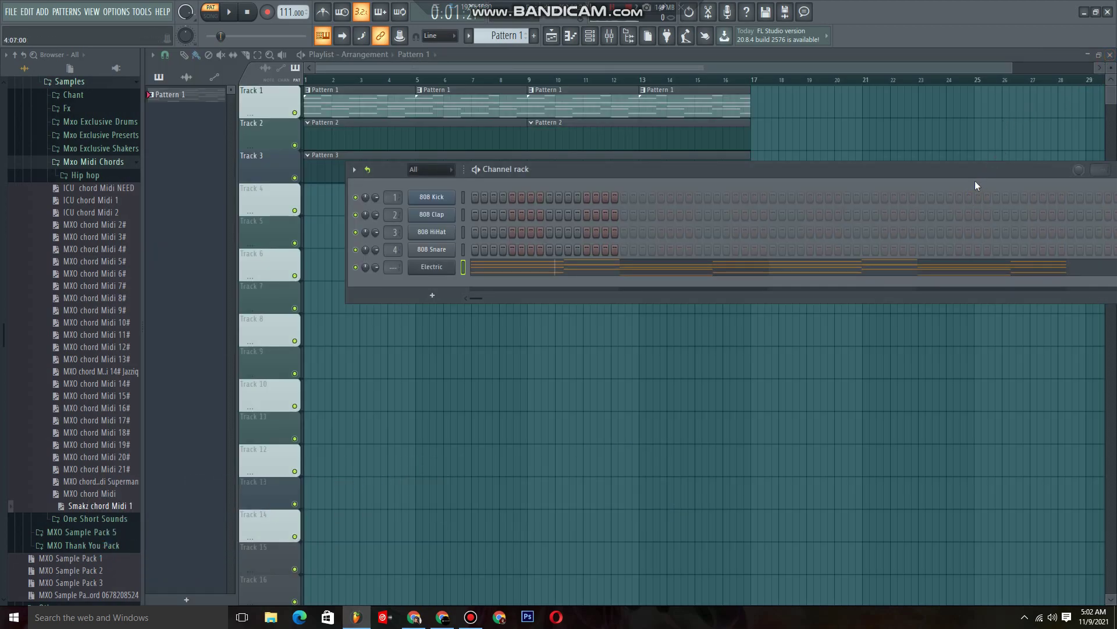